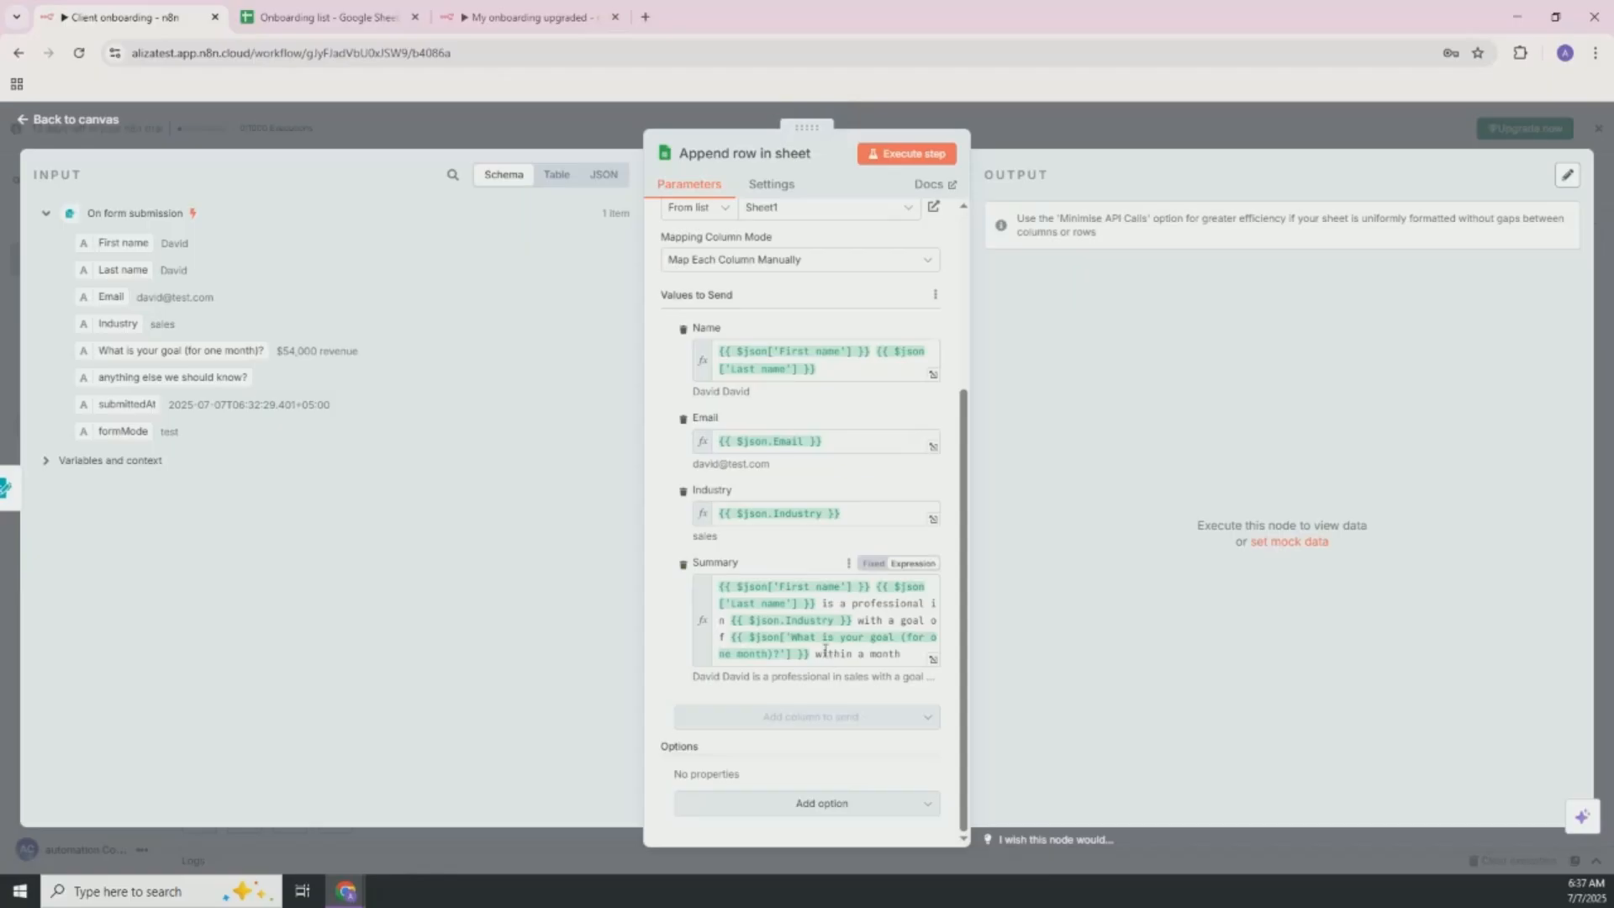
Step: Examine the evaluated result of the Summary column's expression in the Append row in sheet node, and return to the canvas
{"action": "left_click", "coordinate": [827, 653]}
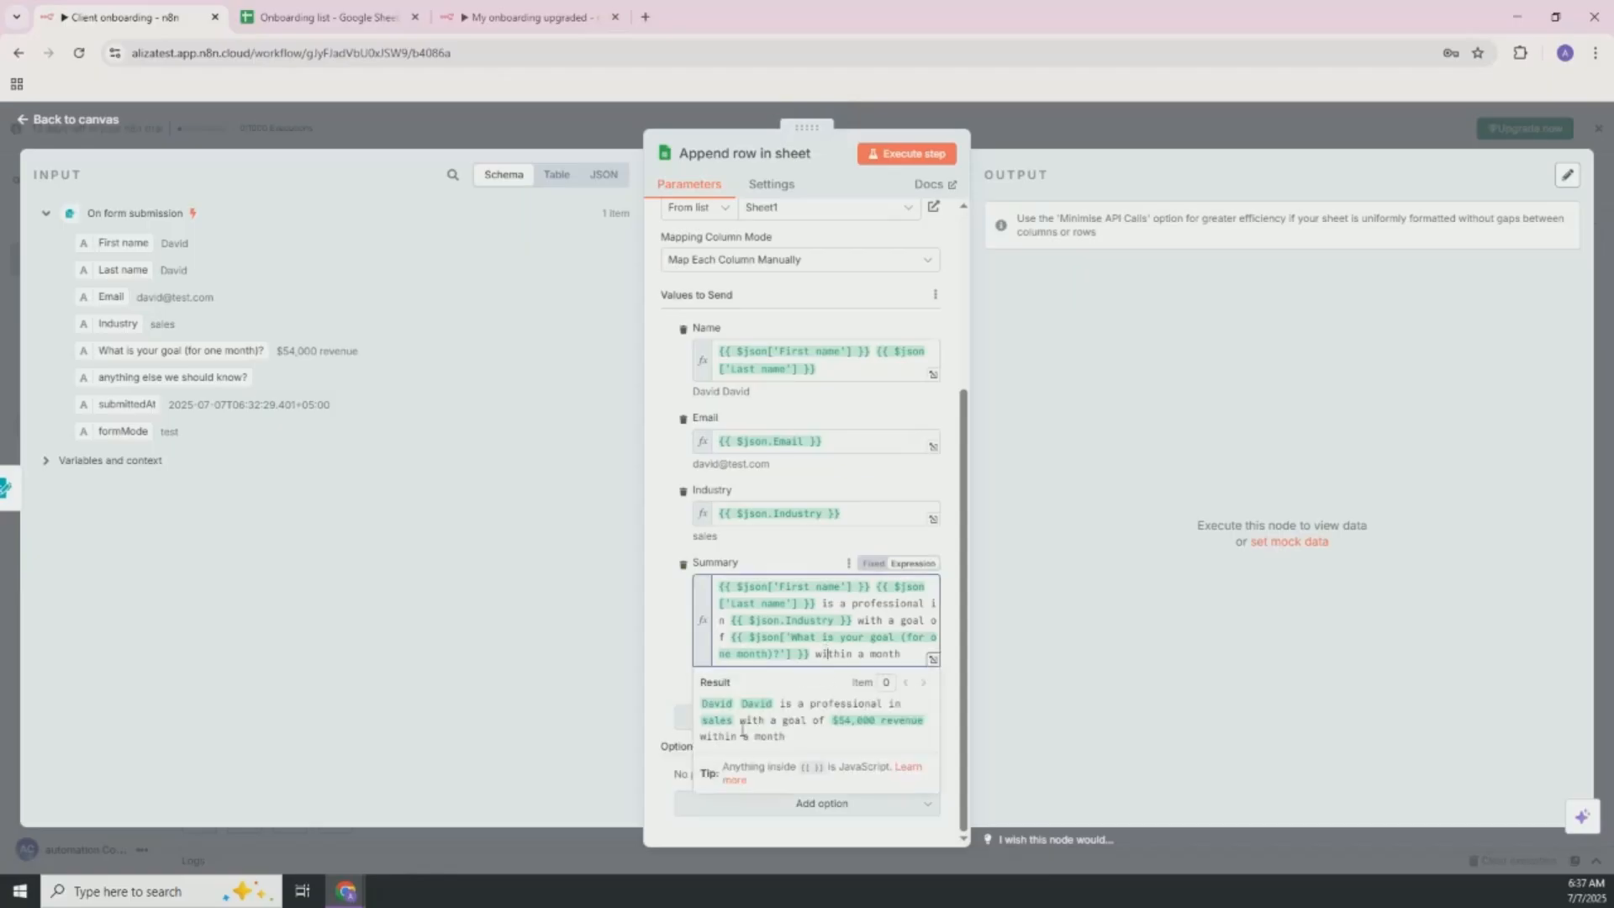
{"action": "left_click_drag", "start_coordinate": [789, 739], "coordinate": [702, 704]}
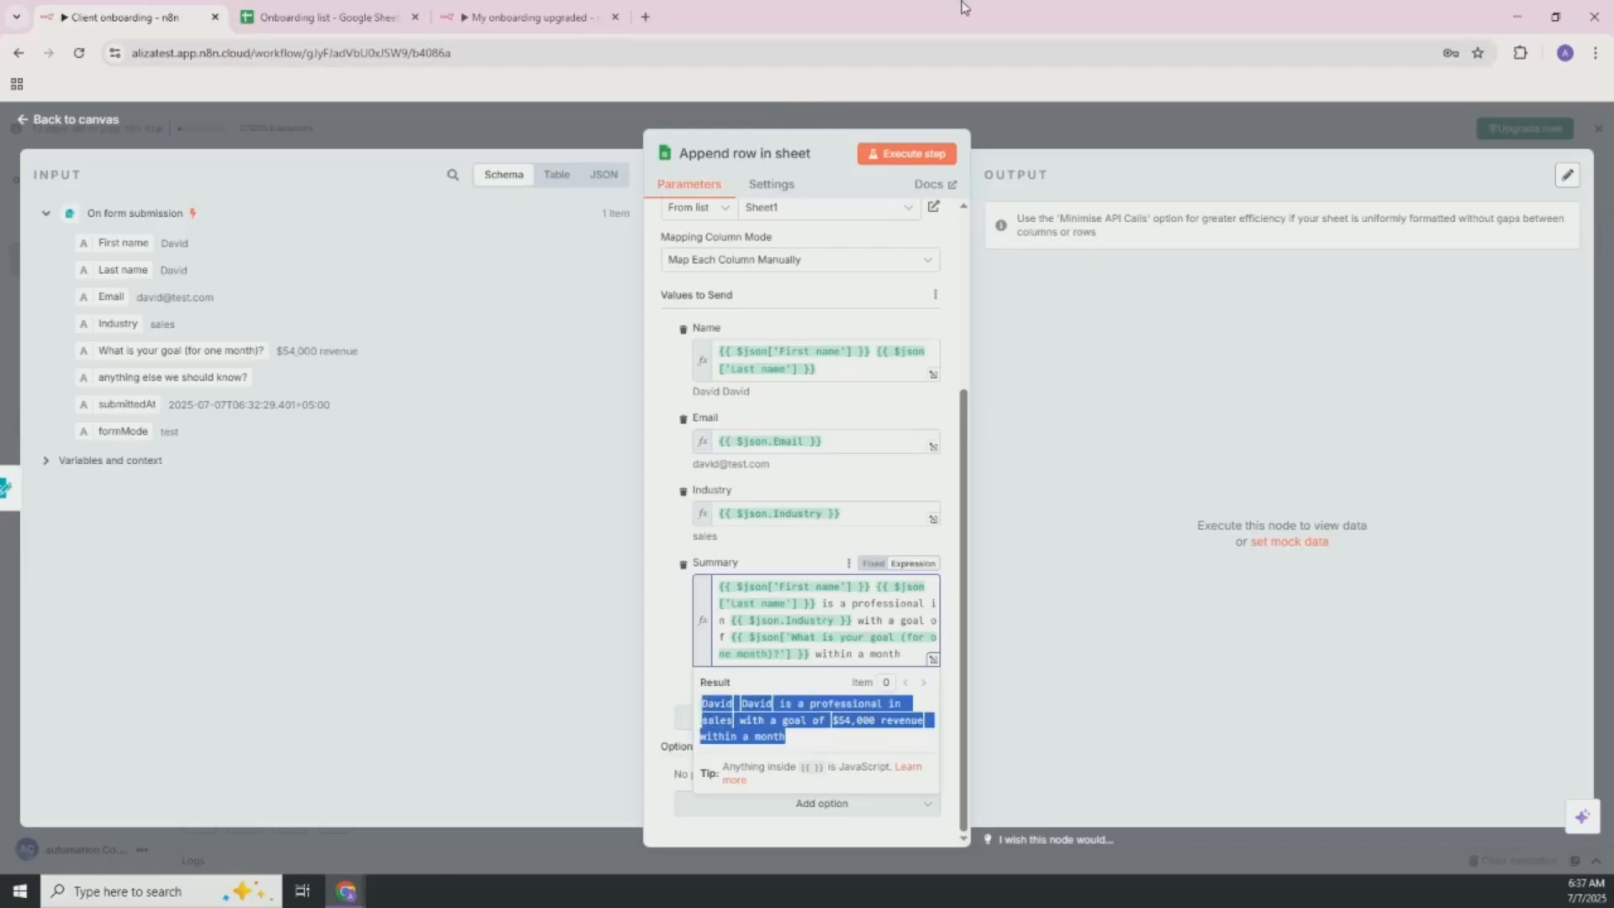
{"action": "left_click", "coordinate": [30, 124]}
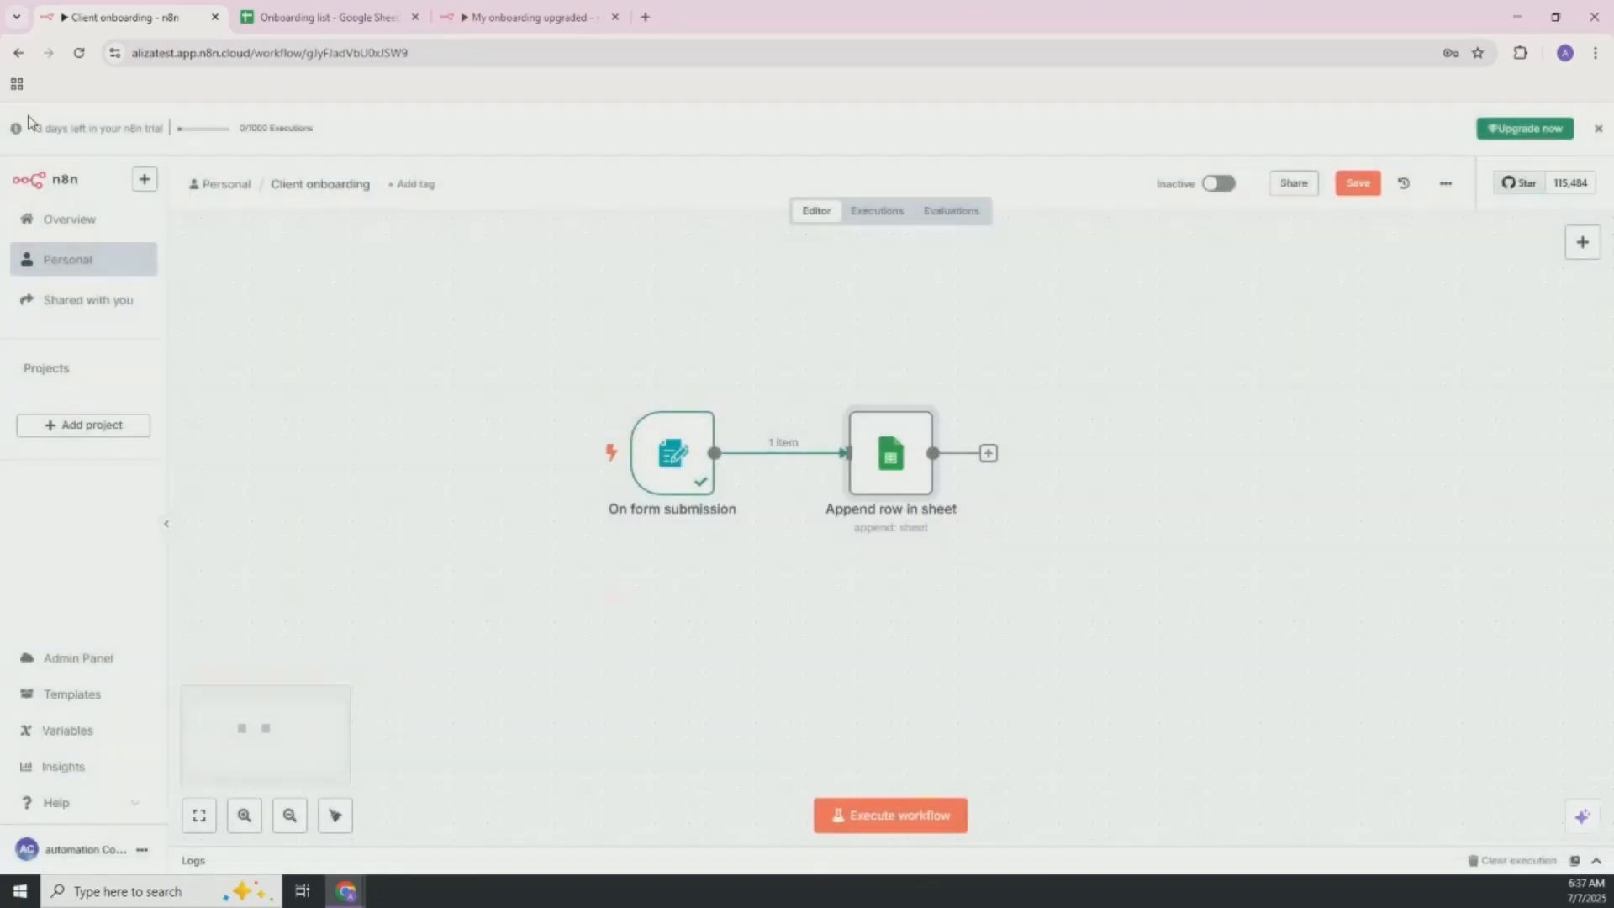
Step: Move the Append row in sheet node up, add an AI Agent node below it, and connect On form submission to the agent
{"action": "left_click_drag", "start_coordinate": [895, 450], "coordinate": [912, 349]}
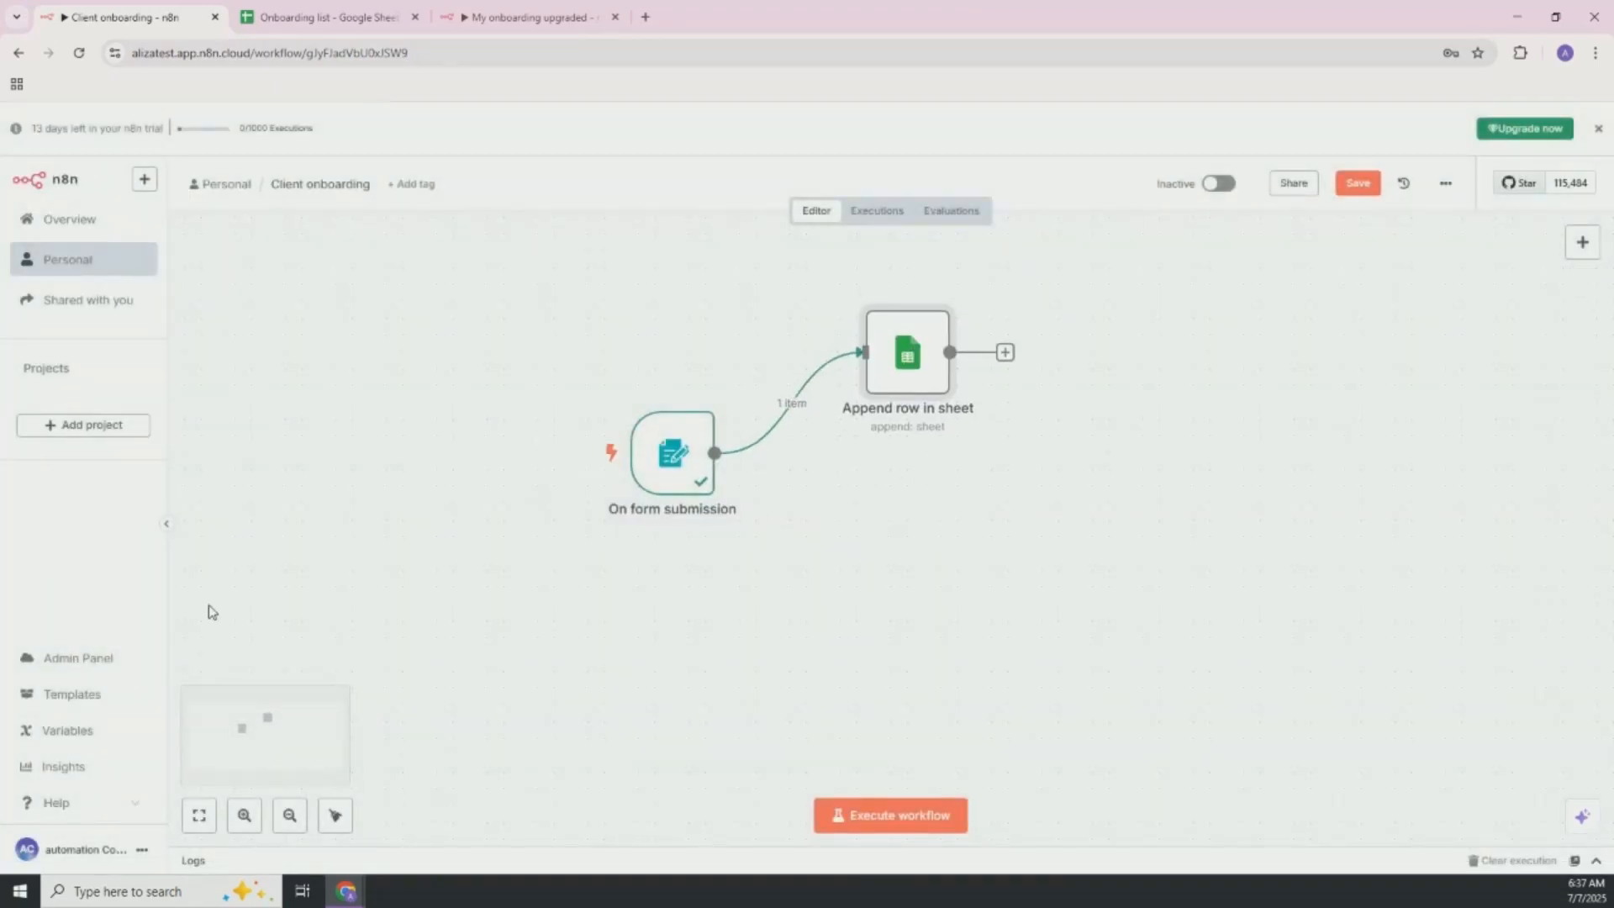
{"action": "left_click", "coordinate": [1582, 242]}
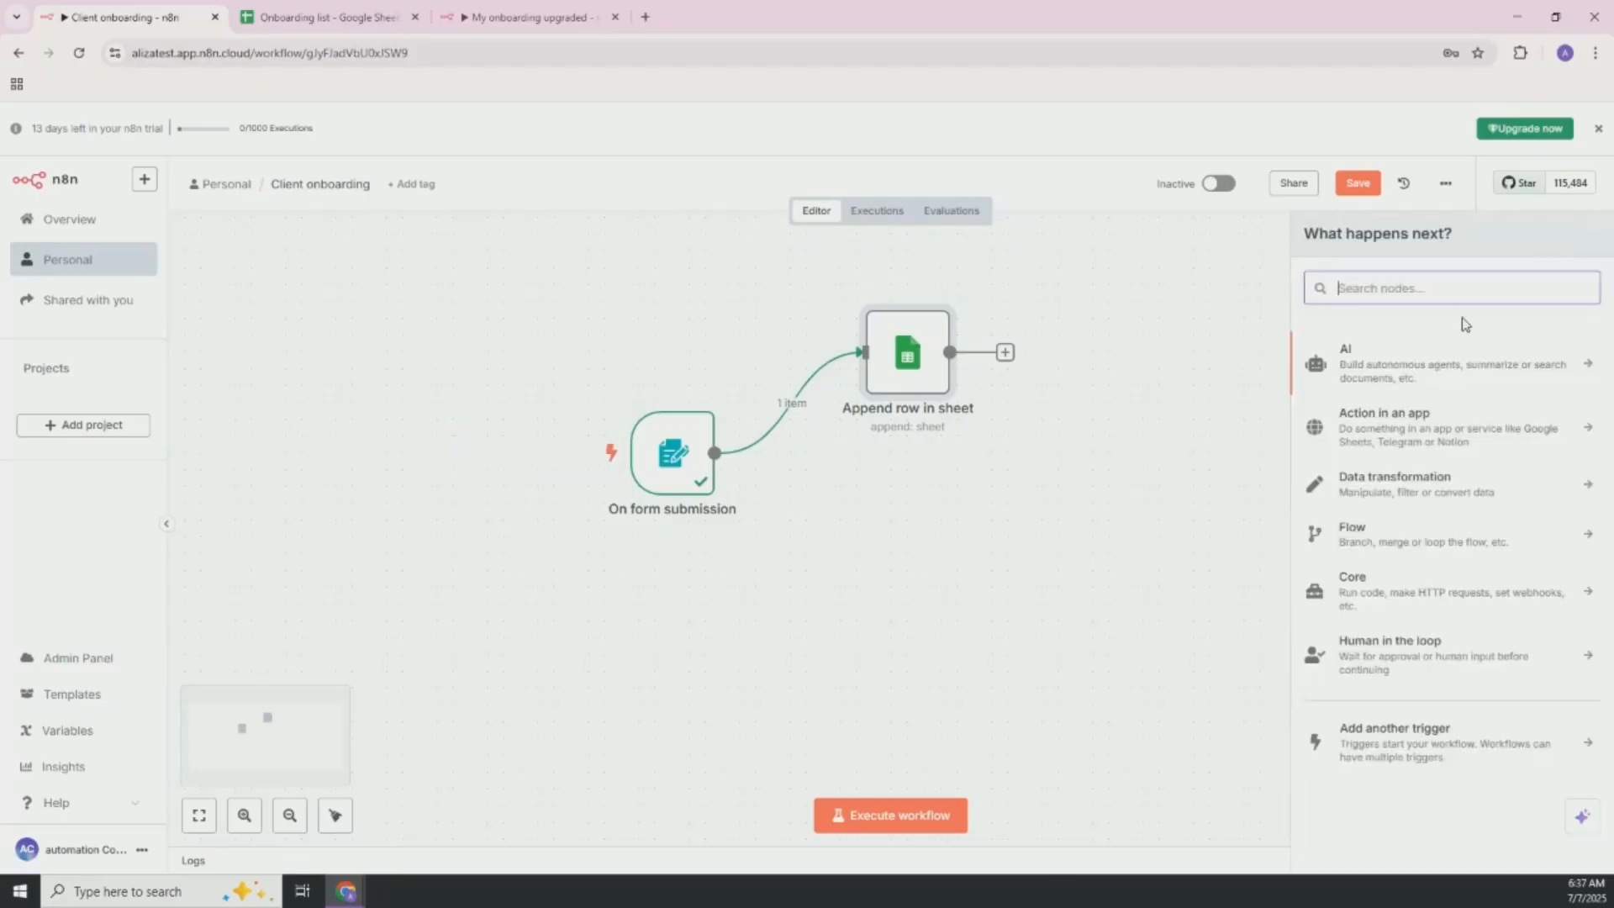
{"action": "left_click", "coordinate": [1430, 376]}
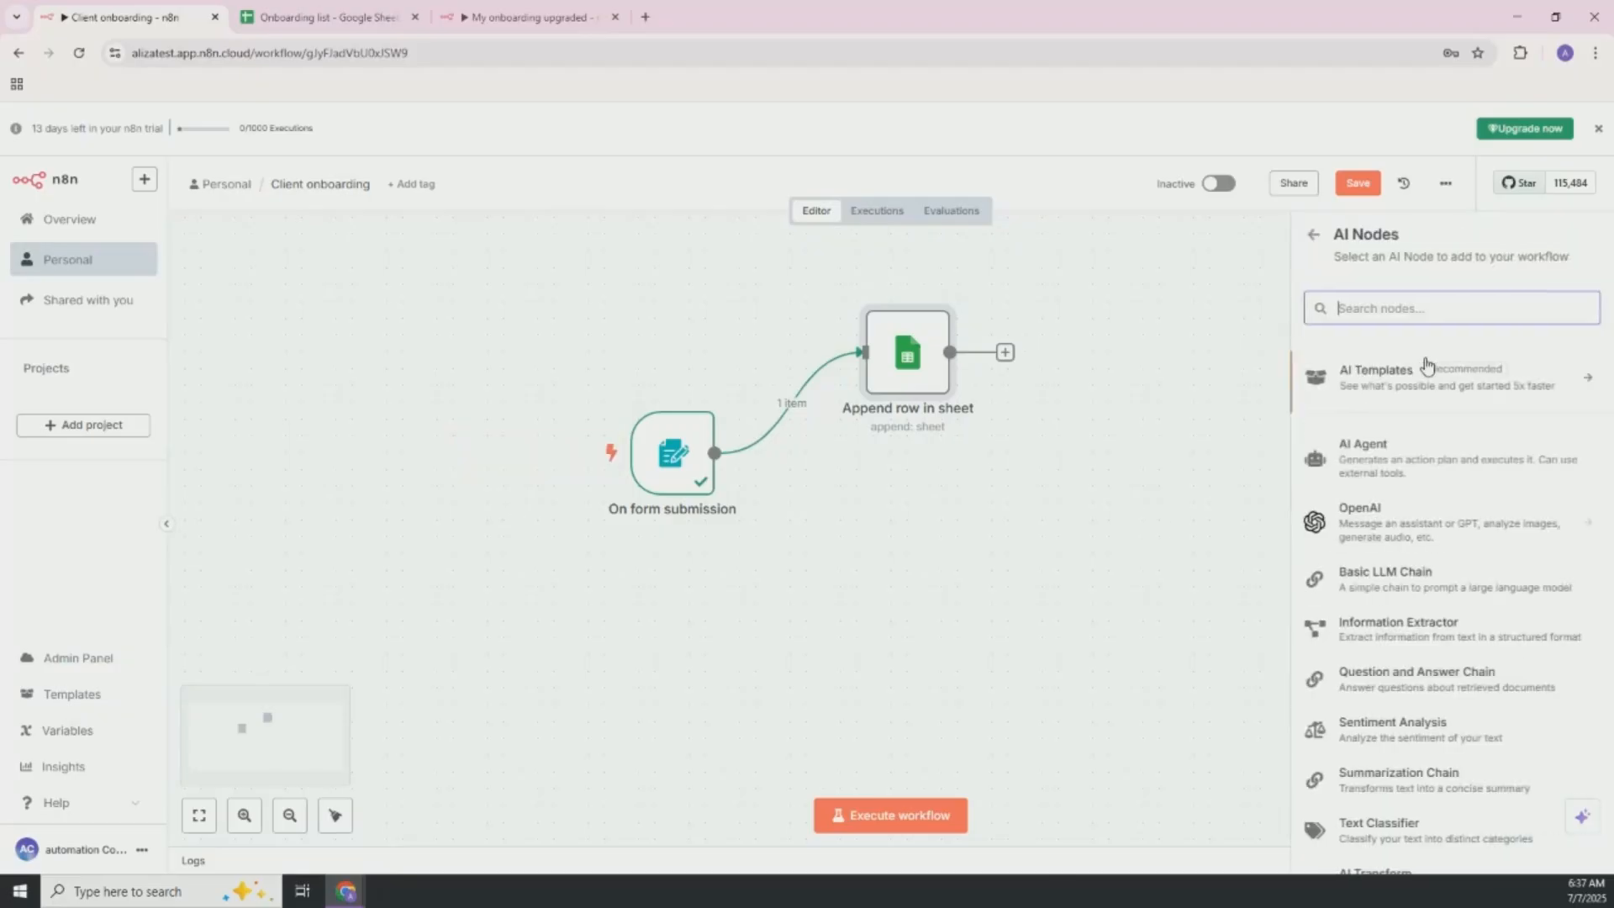
{"action": "left_click", "coordinate": [1359, 446]}
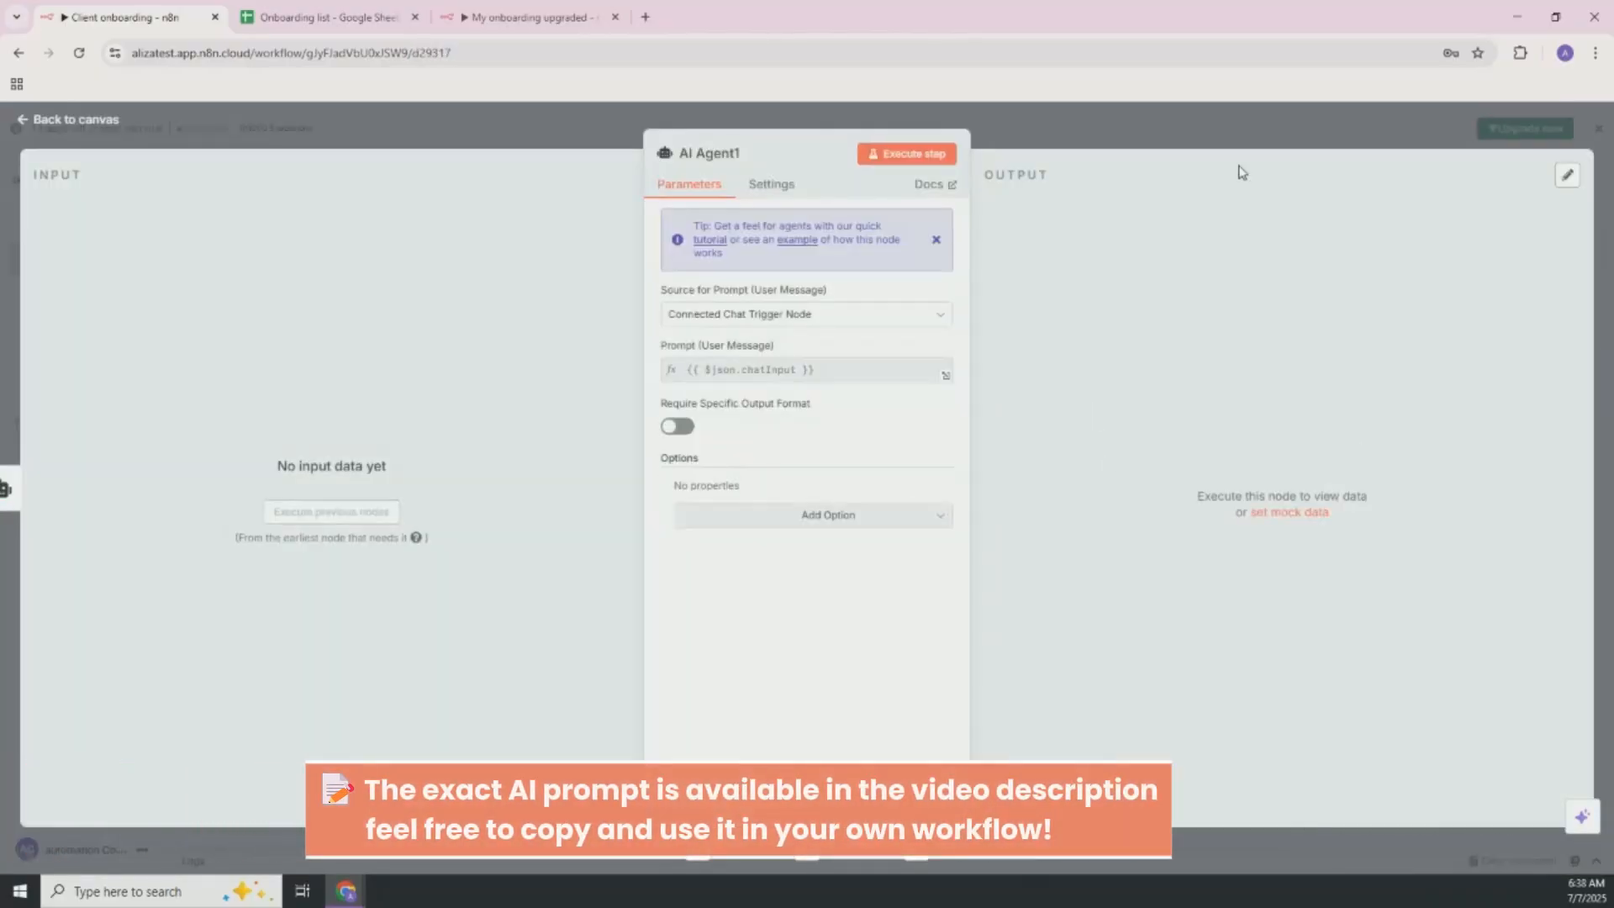
{"action": "left_click", "coordinate": [1254, 133]}
{"action": "left_click_drag", "start_coordinate": [715, 454], "coordinate": [1226, 565]}
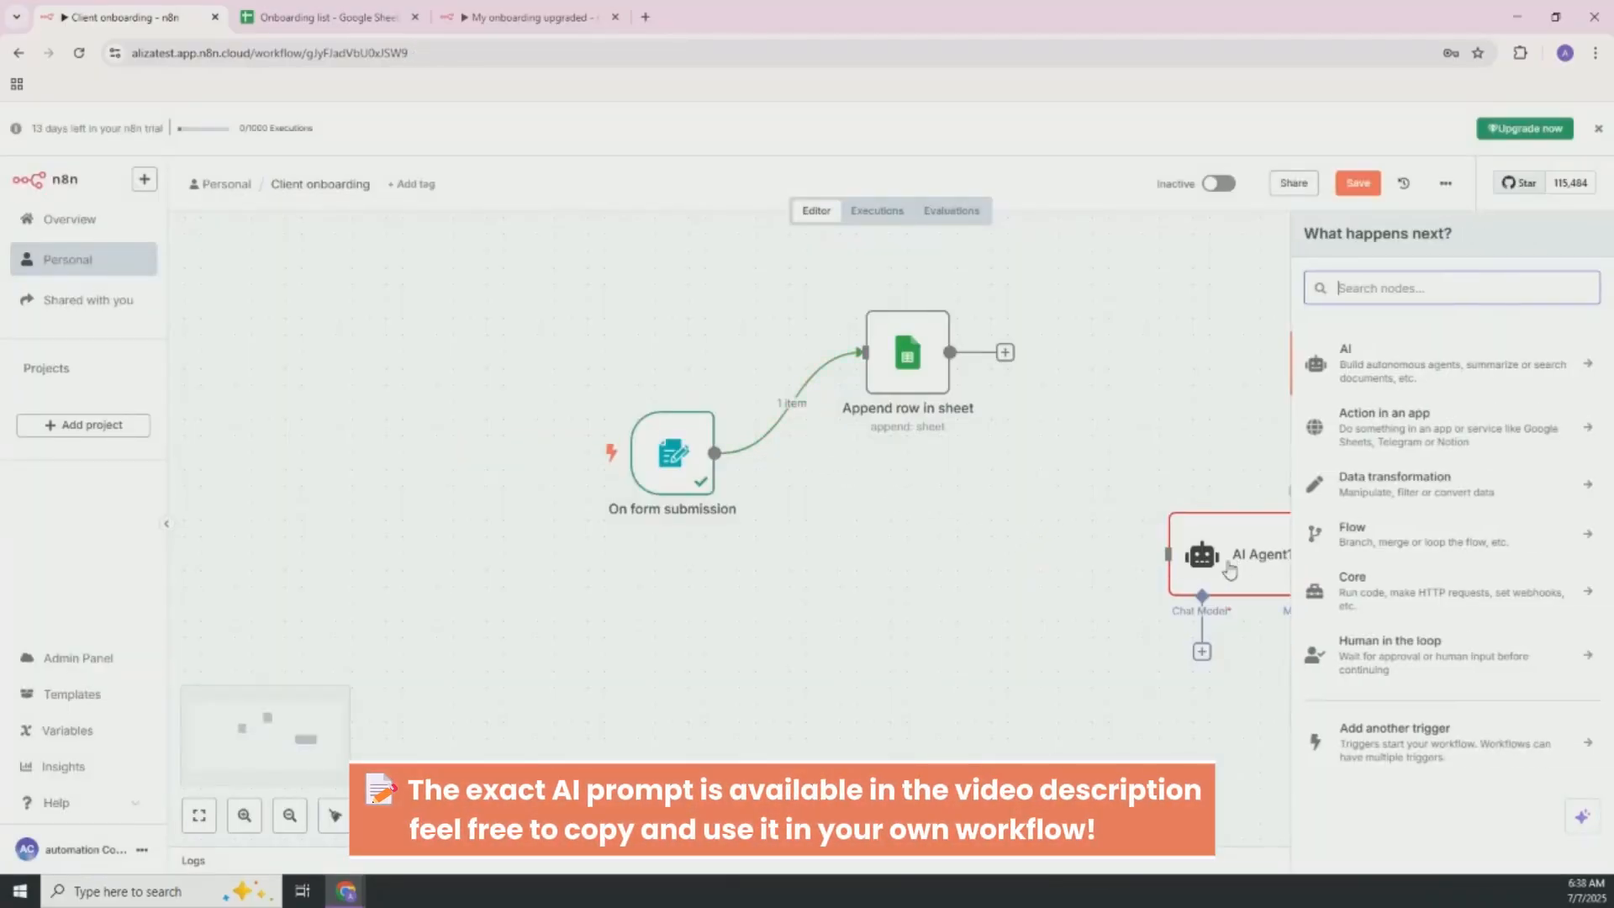
{"action": "left_click_drag", "start_coordinate": [715, 453], "coordinate": [984, 547]}
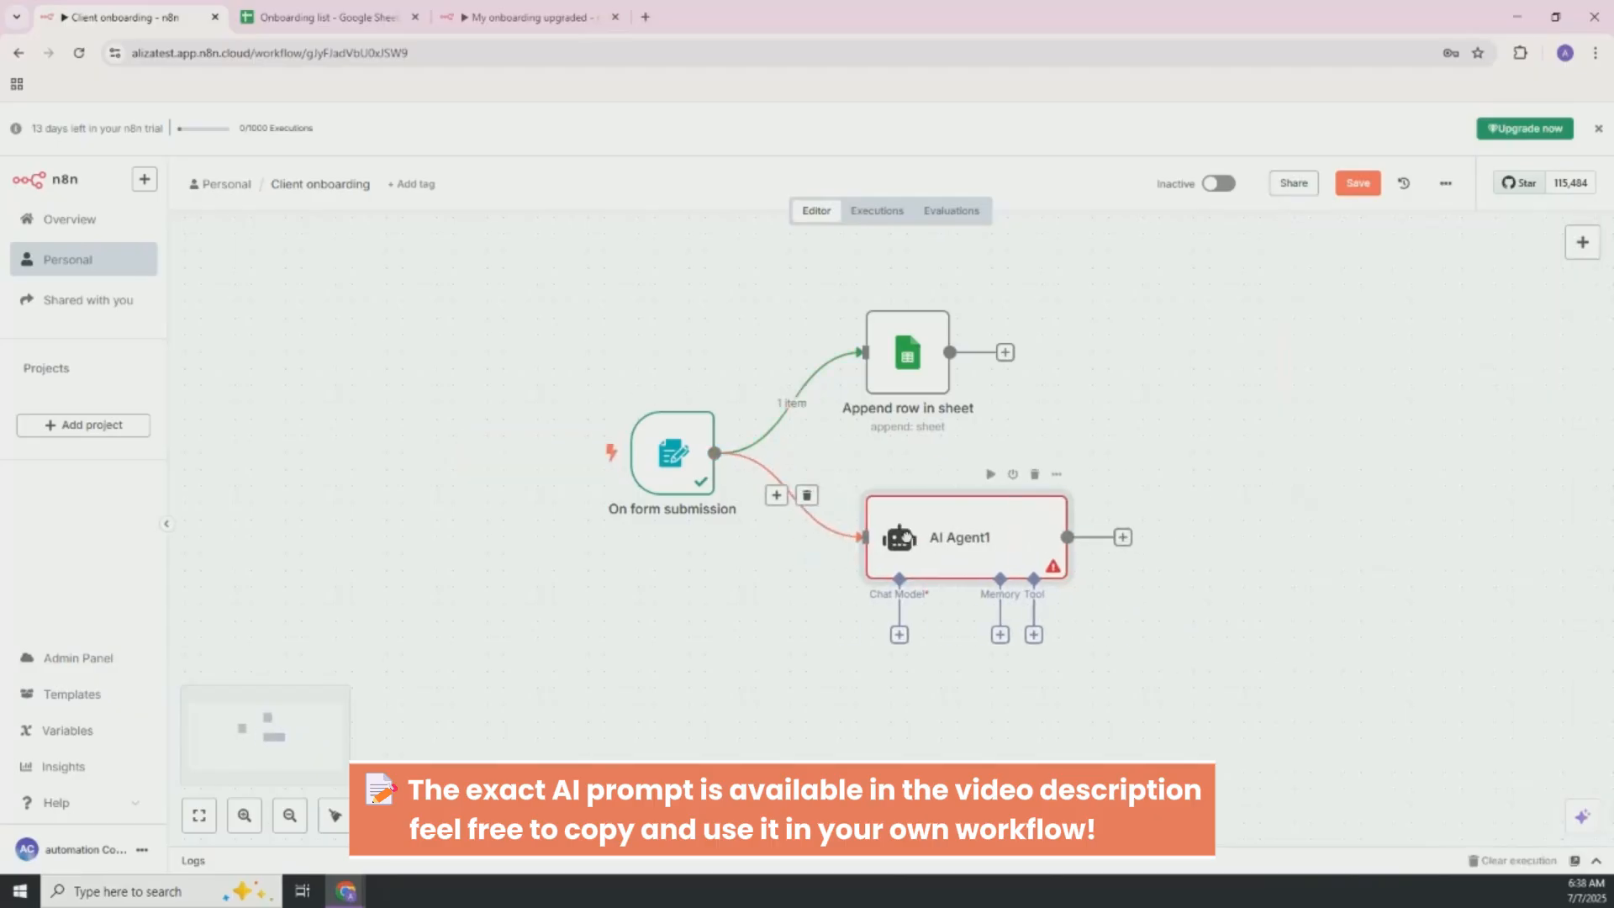
Step: Set the AI Agent's prompt source to Define below and paste in the prepared welcome email prompt
{"action": "double_click", "coordinate": [983, 546]}
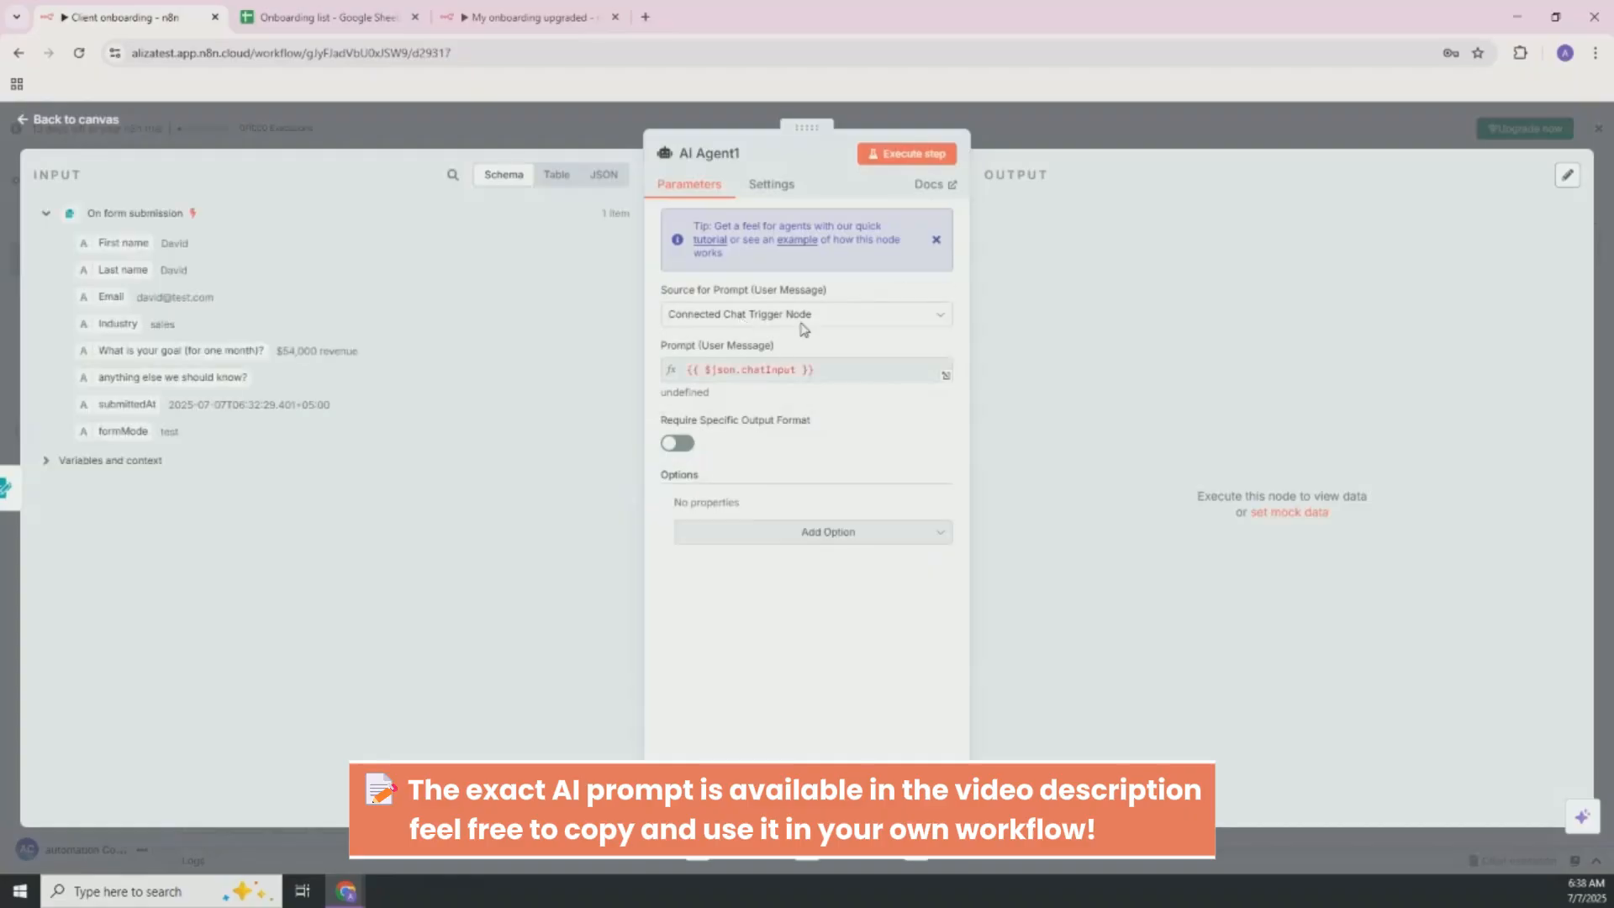
{"action": "left_click", "coordinate": [809, 315]}
{"action": "left_click", "coordinate": [778, 424]}
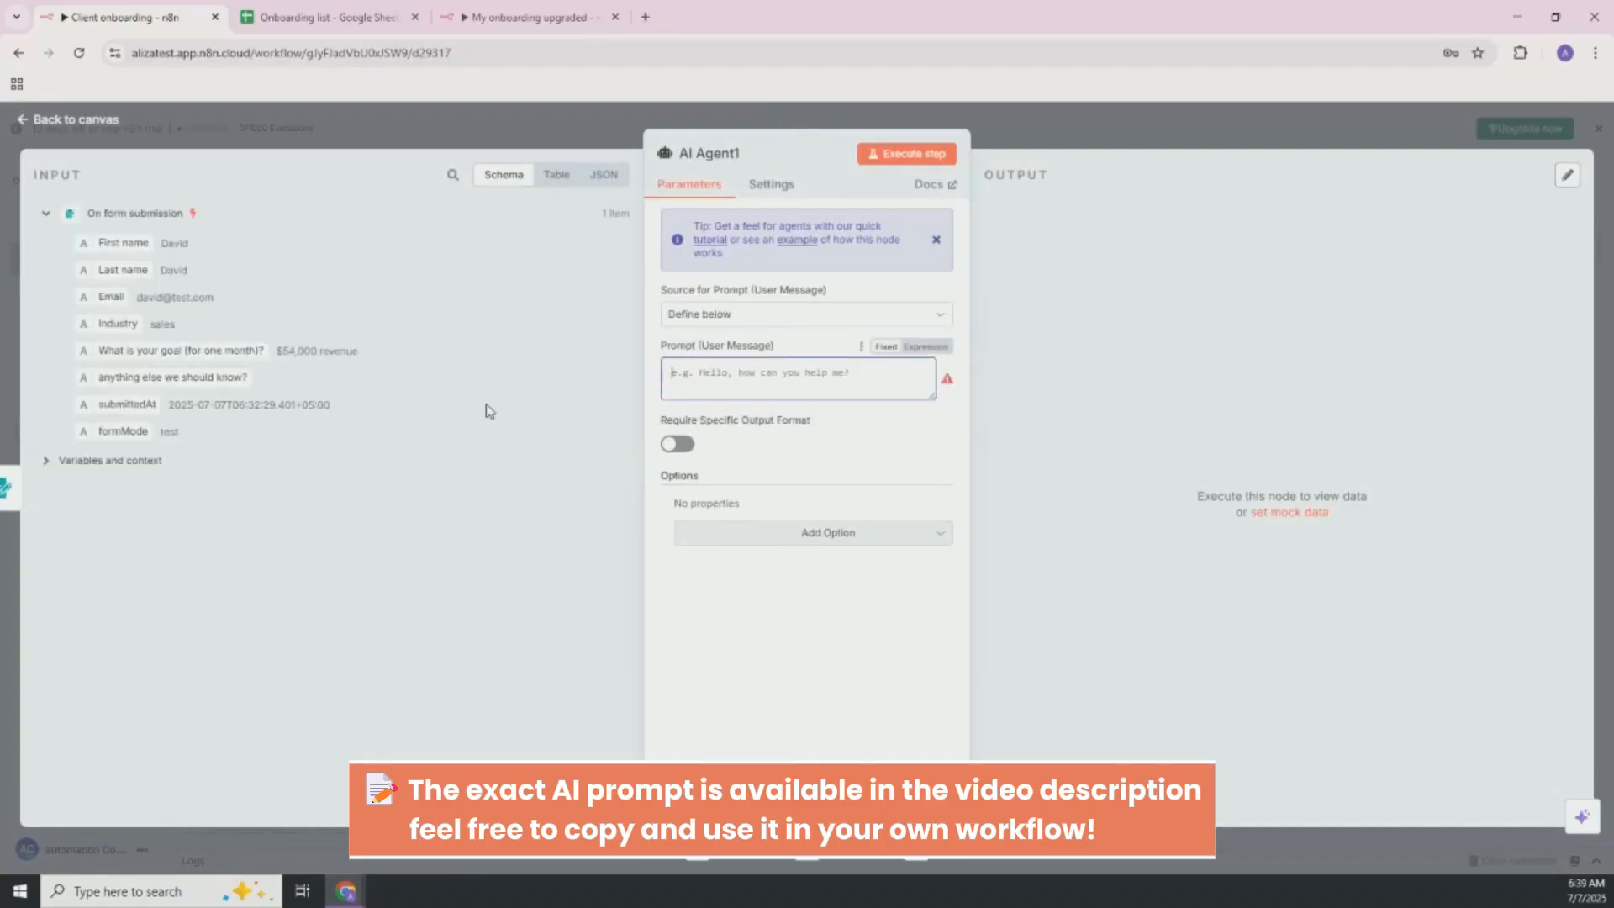
{"action": "key", "text": "ctrl+v"}
{"action": "scroll", "coordinate": [792, 436], "scroll_direction": "down", "scroll_amount": 1}
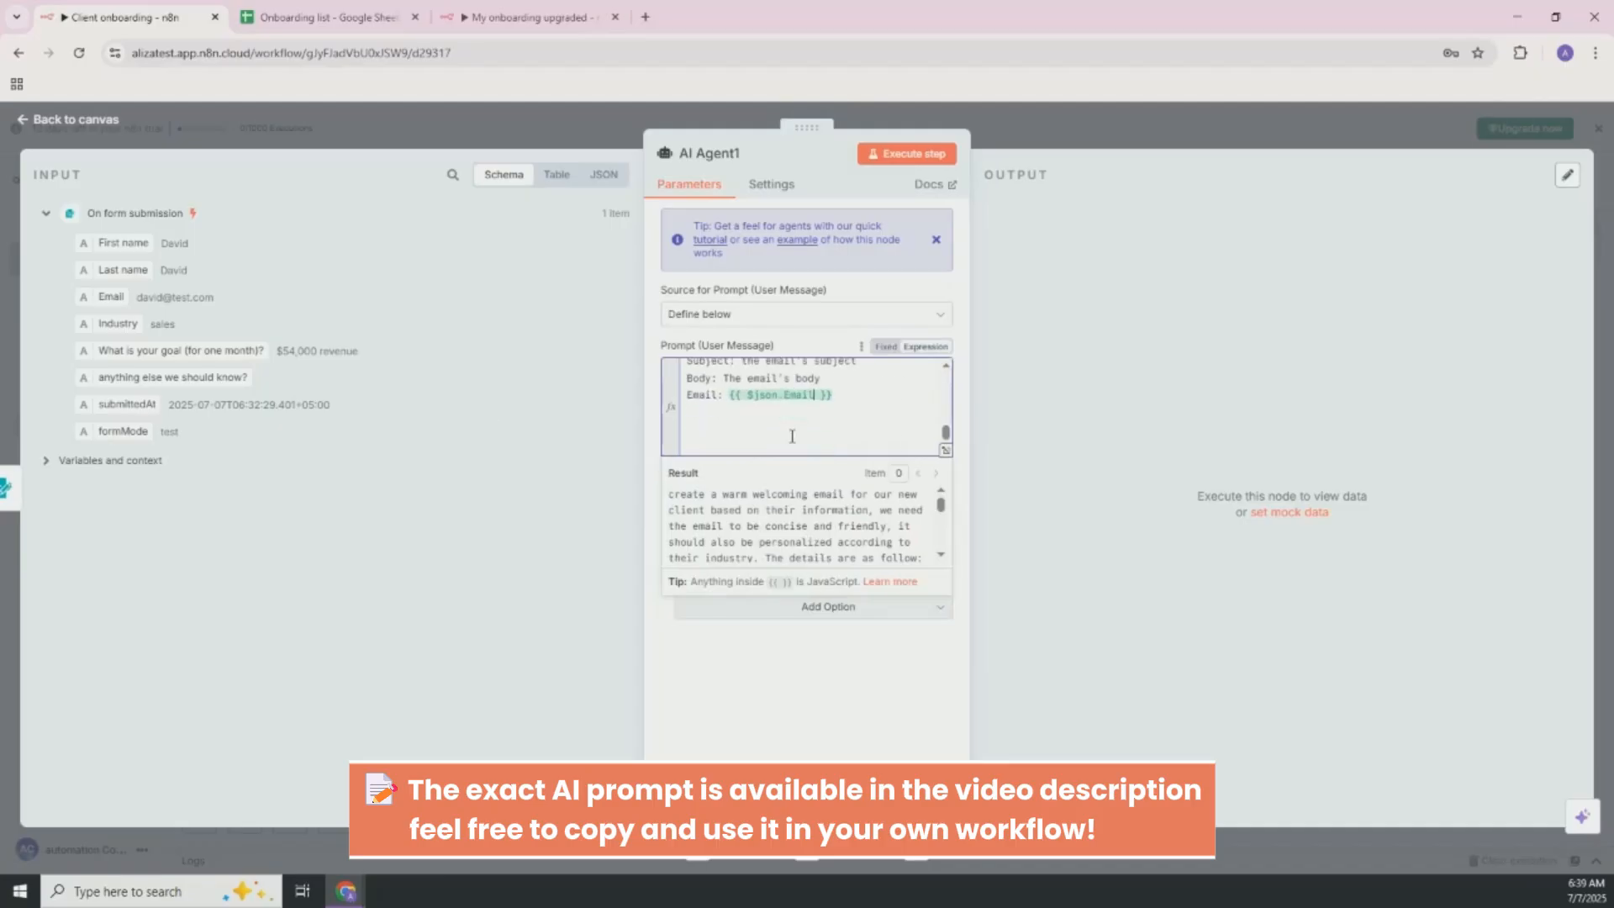
Step: Replace the invalid Goal expression in the agent's prompt with the form's "What is your goal (for one month)?" field
{"action": "scroll", "coordinate": [856, 418], "scroll_direction": "up", "scroll_amount": 5}
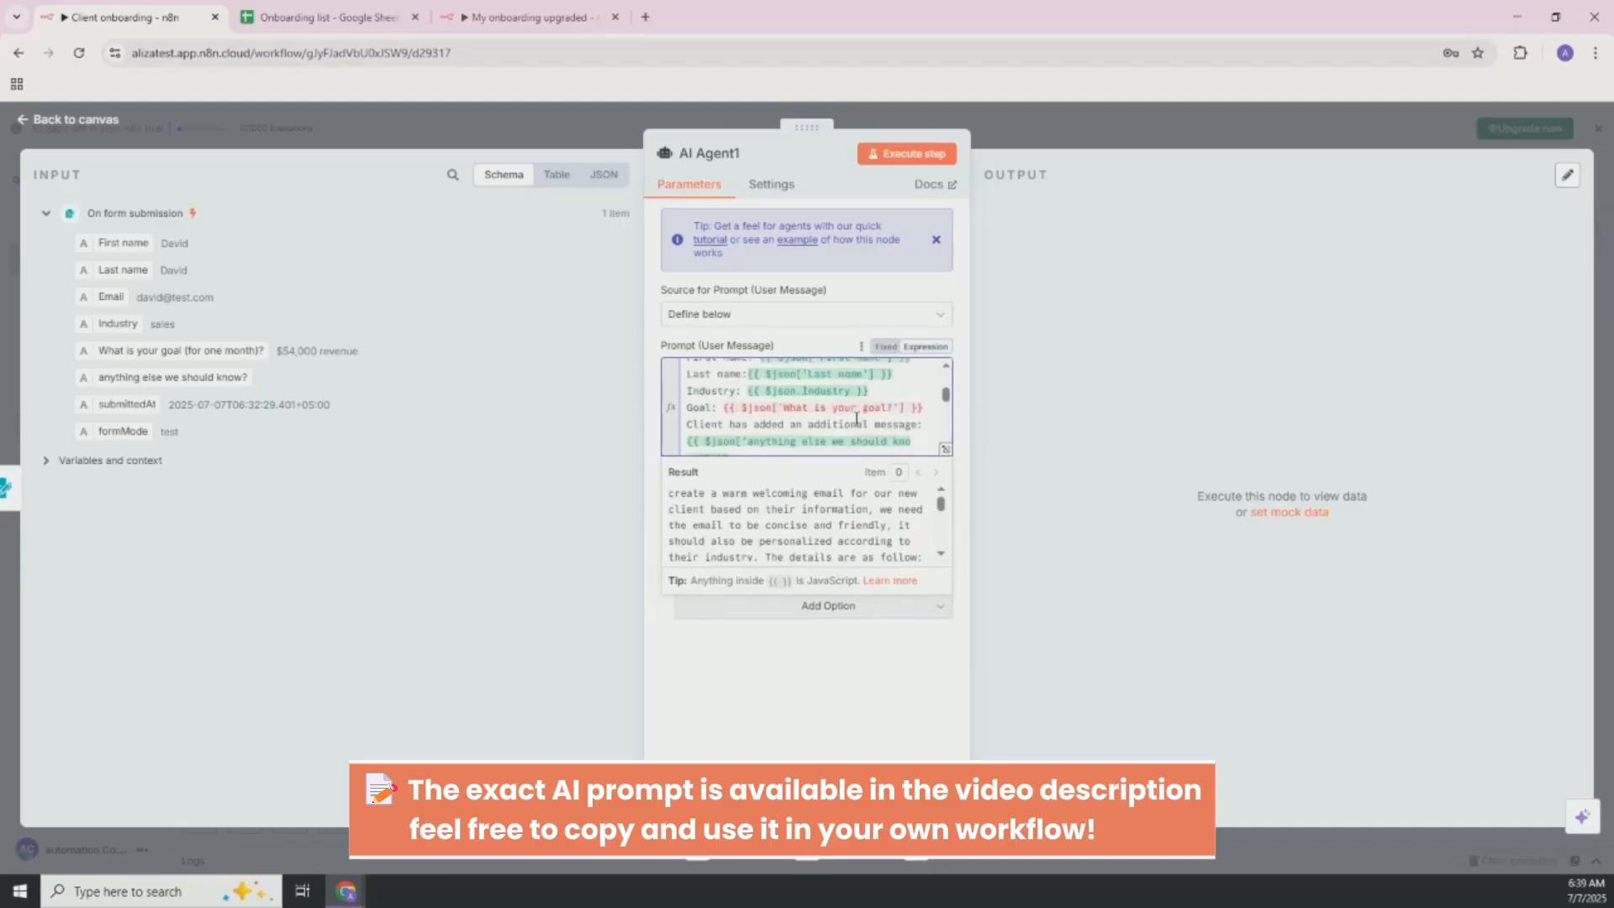
{"action": "left_click_drag", "start_coordinate": [730, 440], "coordinate": [929, 443]}
{"action": "key", "text": "BackSpace"}
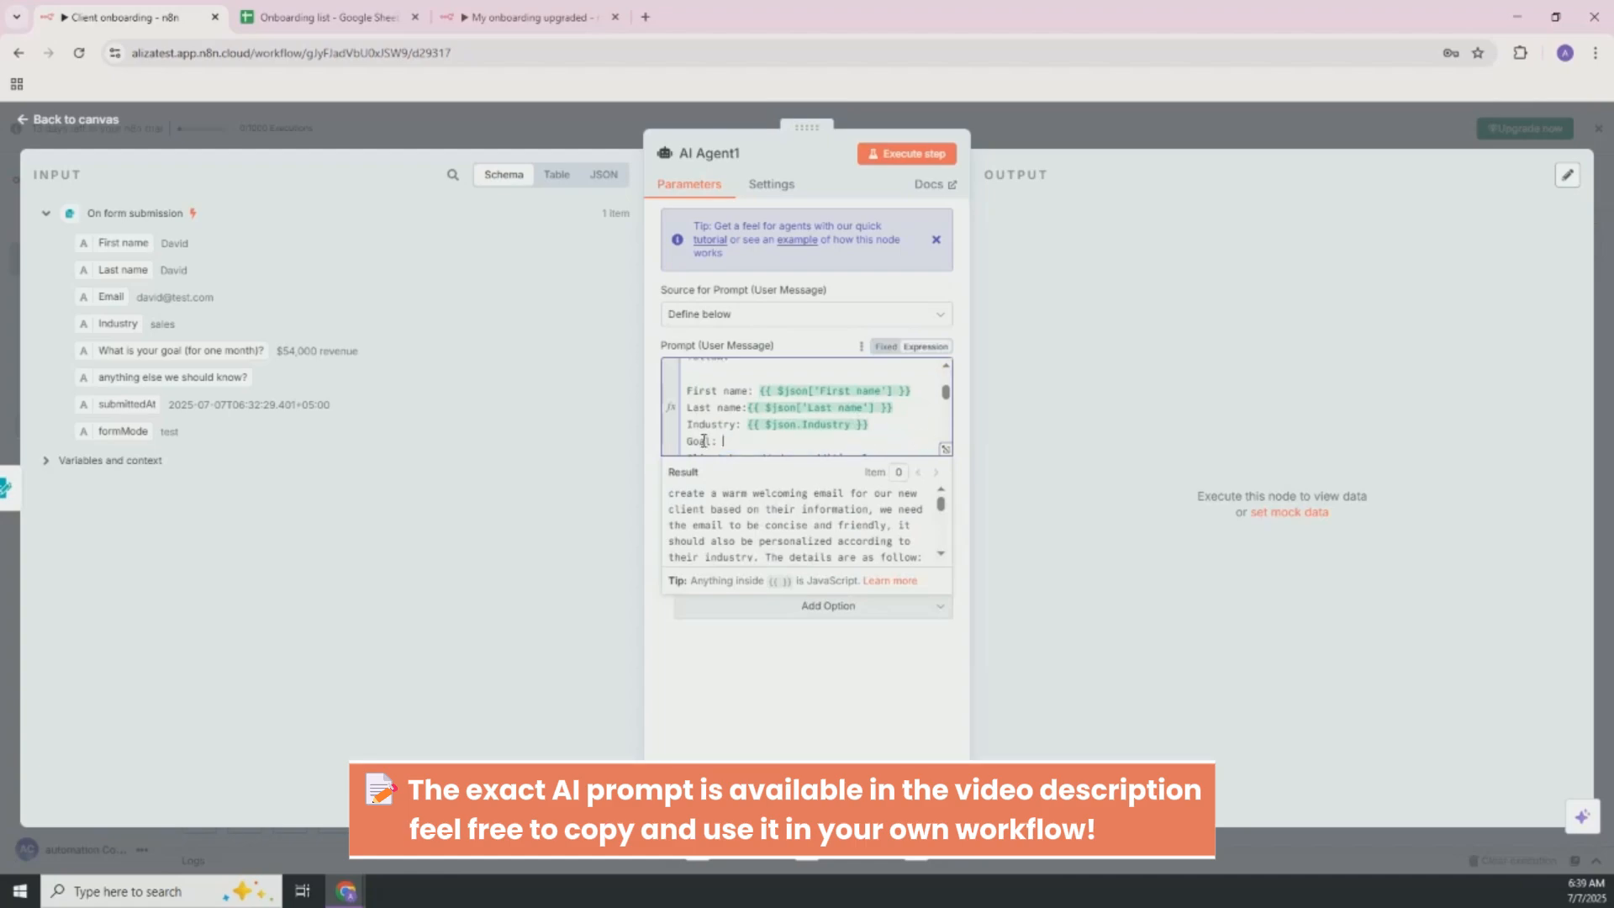
{"action": "left_click_drag", "start_coordinate": [255, 365], "coordinate": [858, 450]}
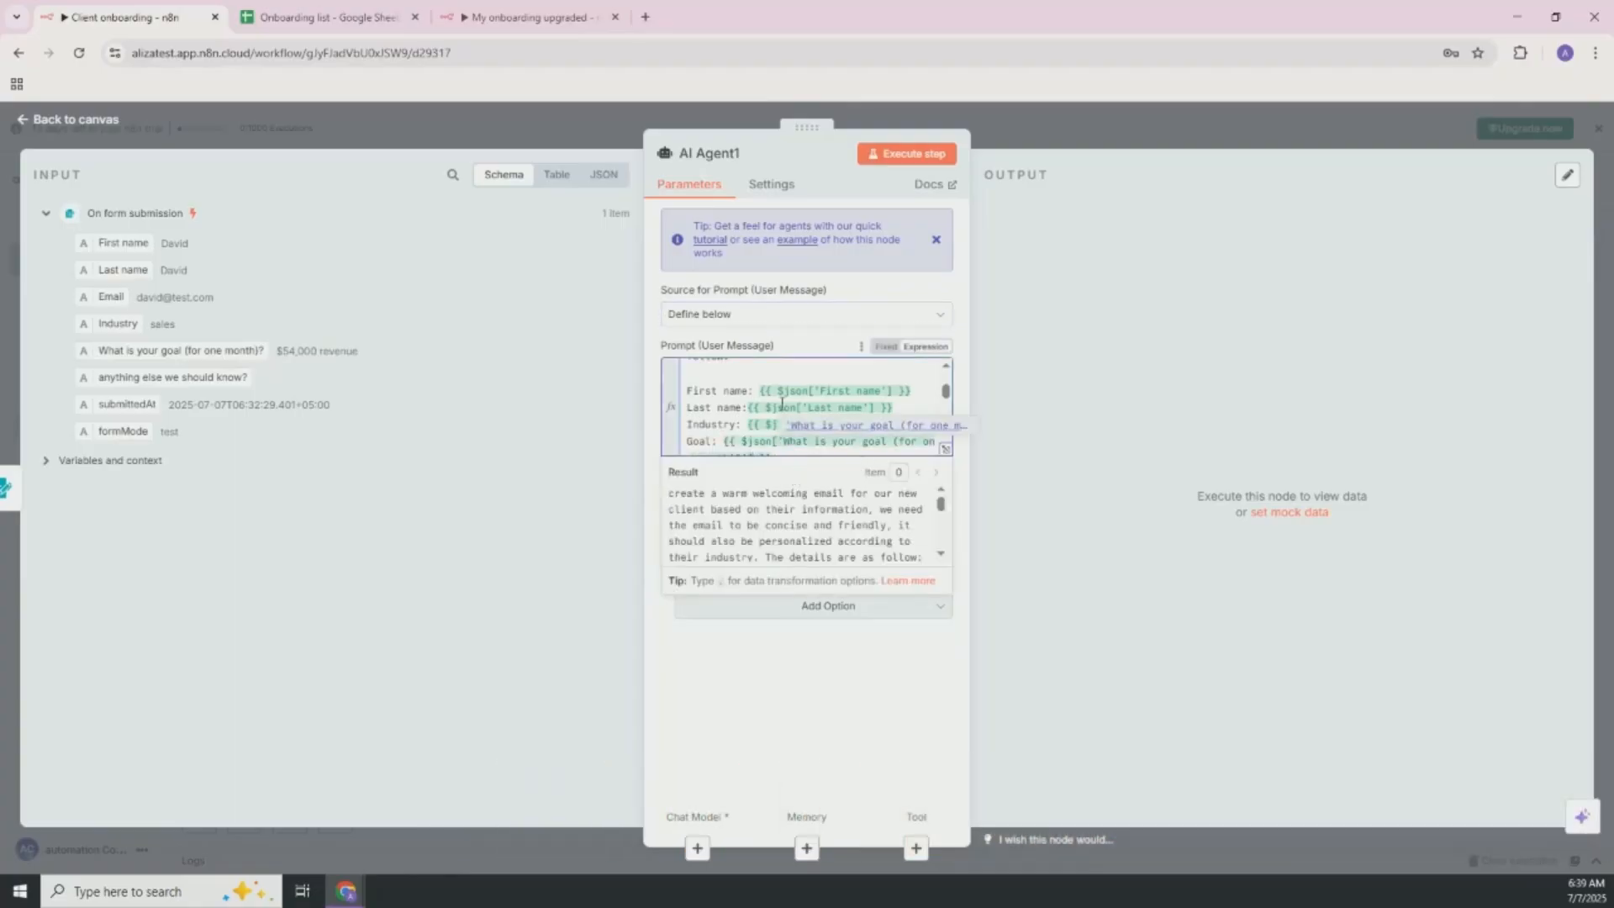
Step: Replace the <ENTER YOUR NAME HERE> placeholder in the prompt's sign-off instruction with the sender's first name
{"action": "scroll", "coordinate": [782, 404], "scroll_direction": "down", "scroll_amount": 5}
{"action": "scroll", "coordinate": [782, 404], "scroll_direction": "up", "scroll_amount": 2}
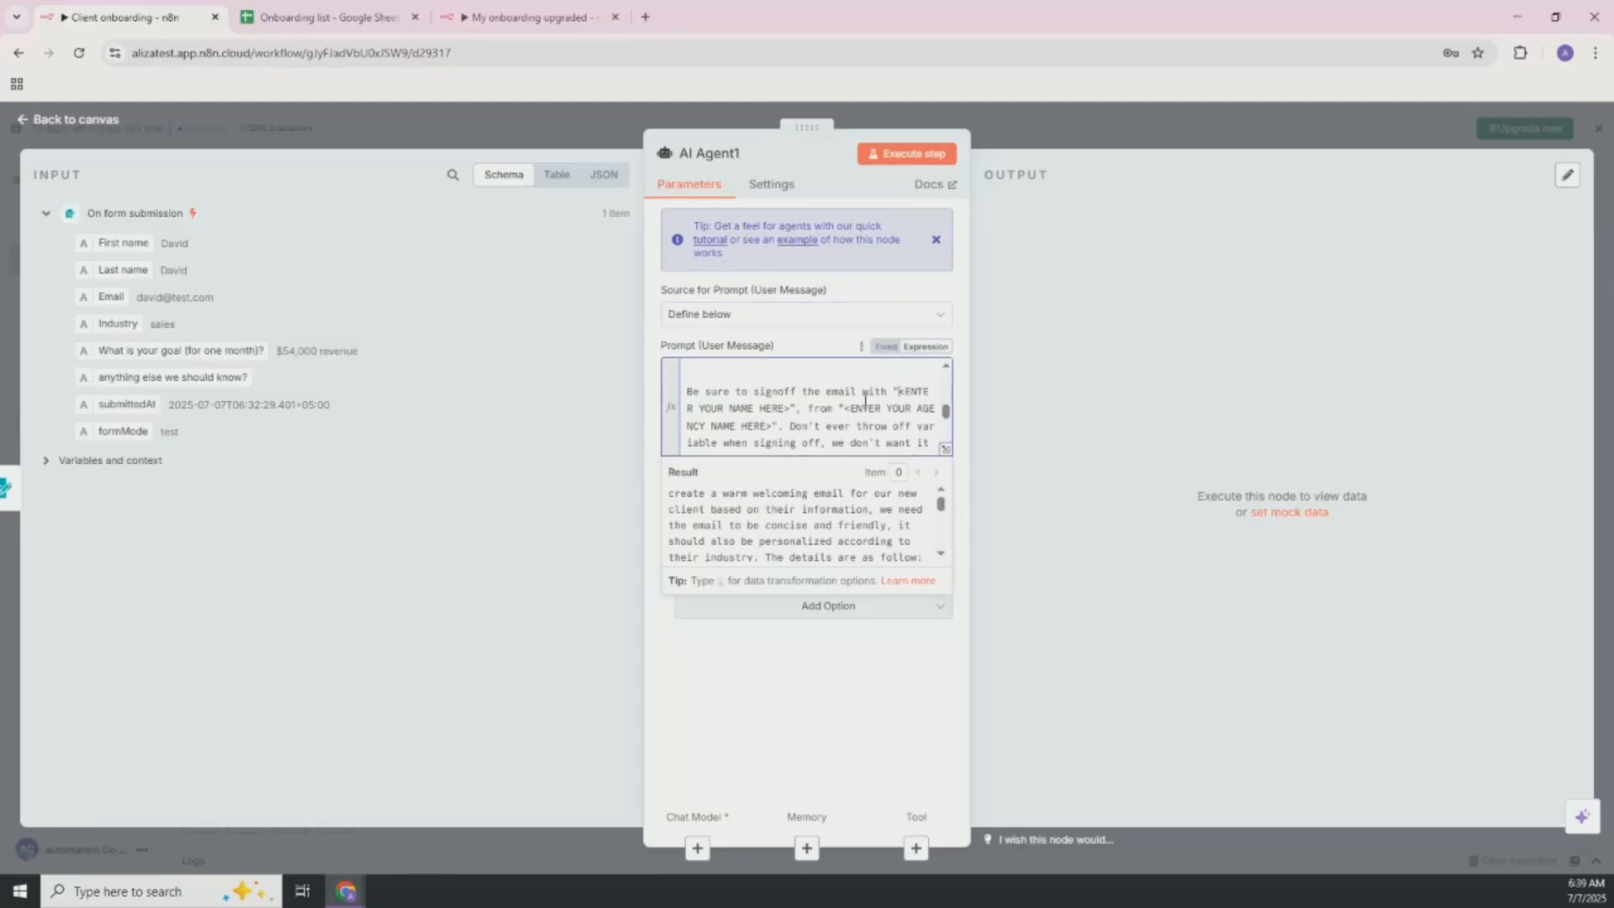
{"action": "left_click_drag", "start_coordinate": [898, 392], "coordinate": [790, 409]}
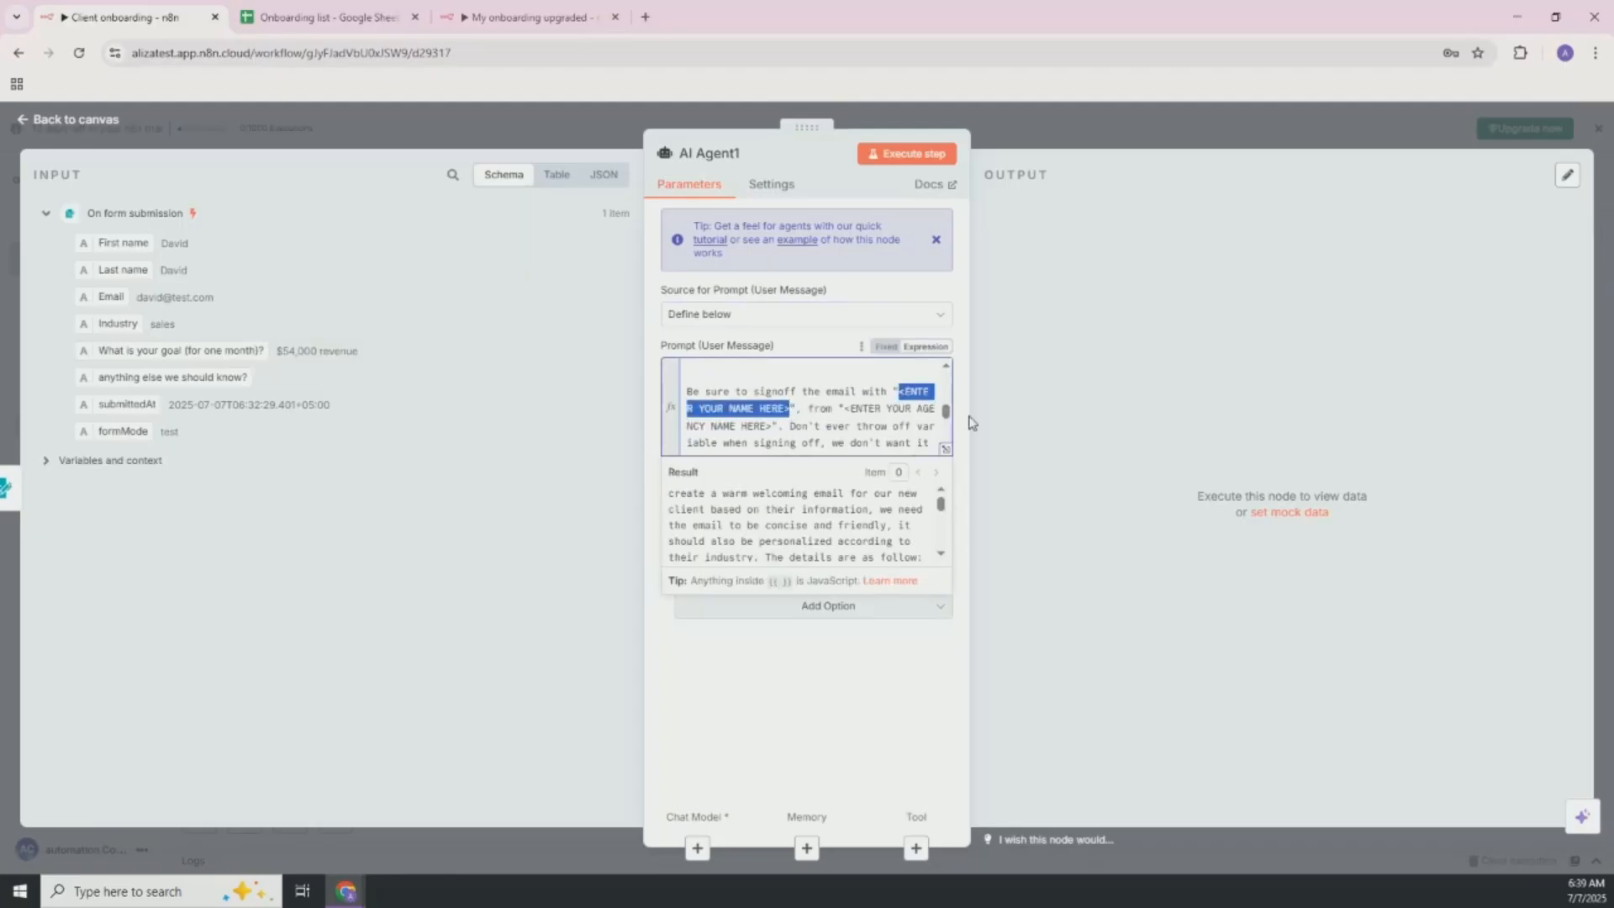
{"action": "type", "text": "Lana"}
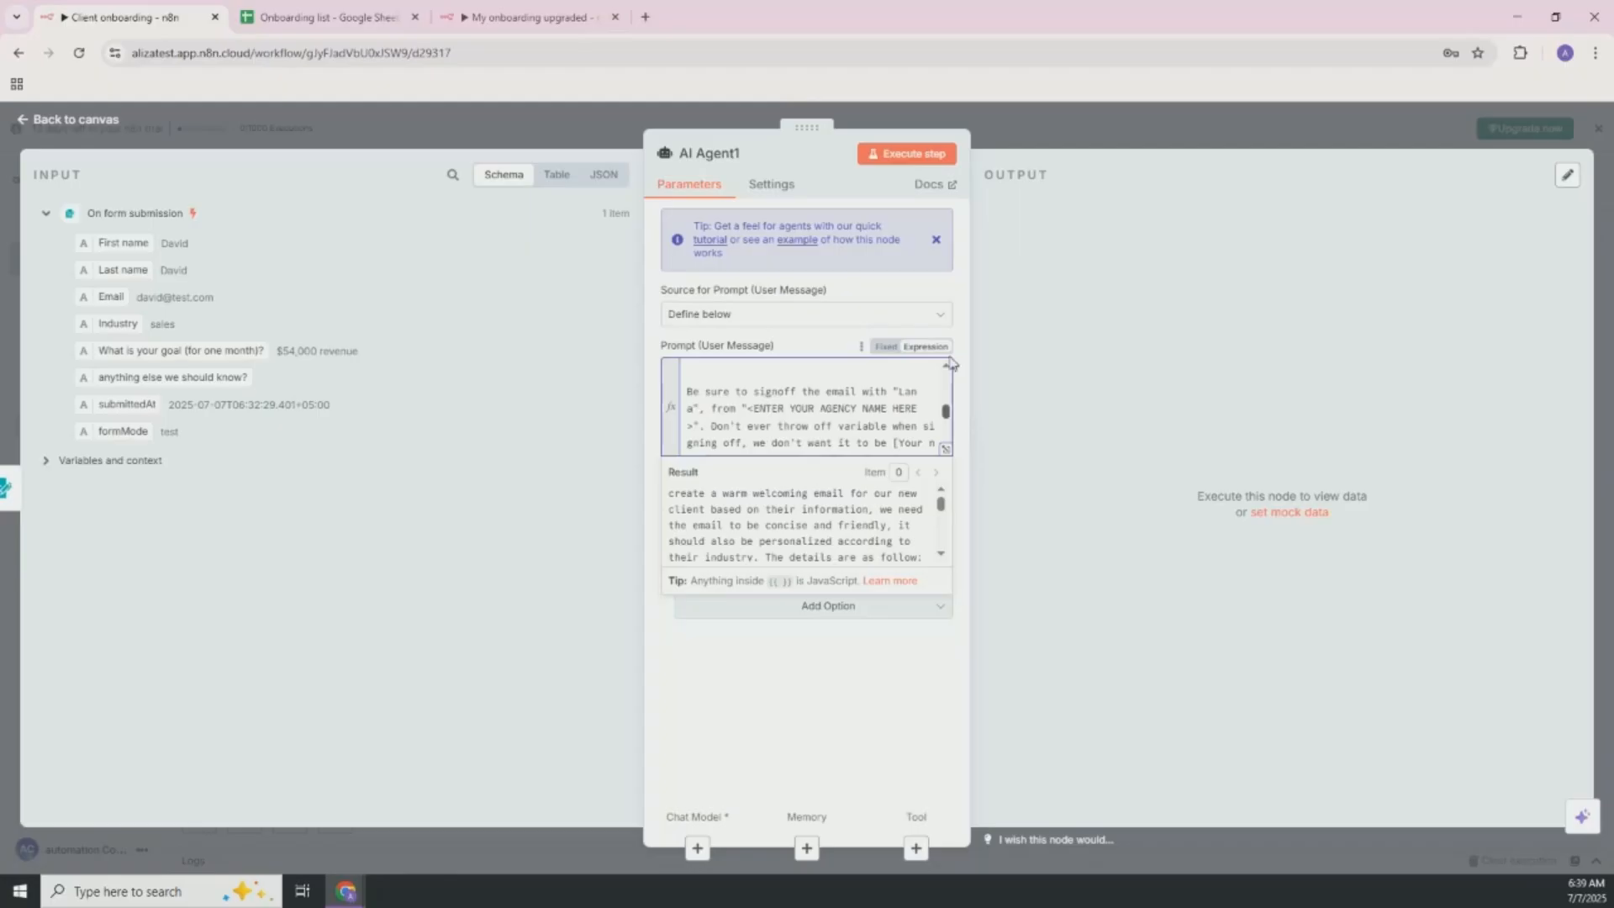
Step: Replace the <ENTER YOUR AGENCY NAME HERE> placeholder in the prompt with "Xyz corp" and return to the canvas
{"action": "scroll", "coordinate": [809, 429], "scroll_direction": "down", "scroll_amount": 2}
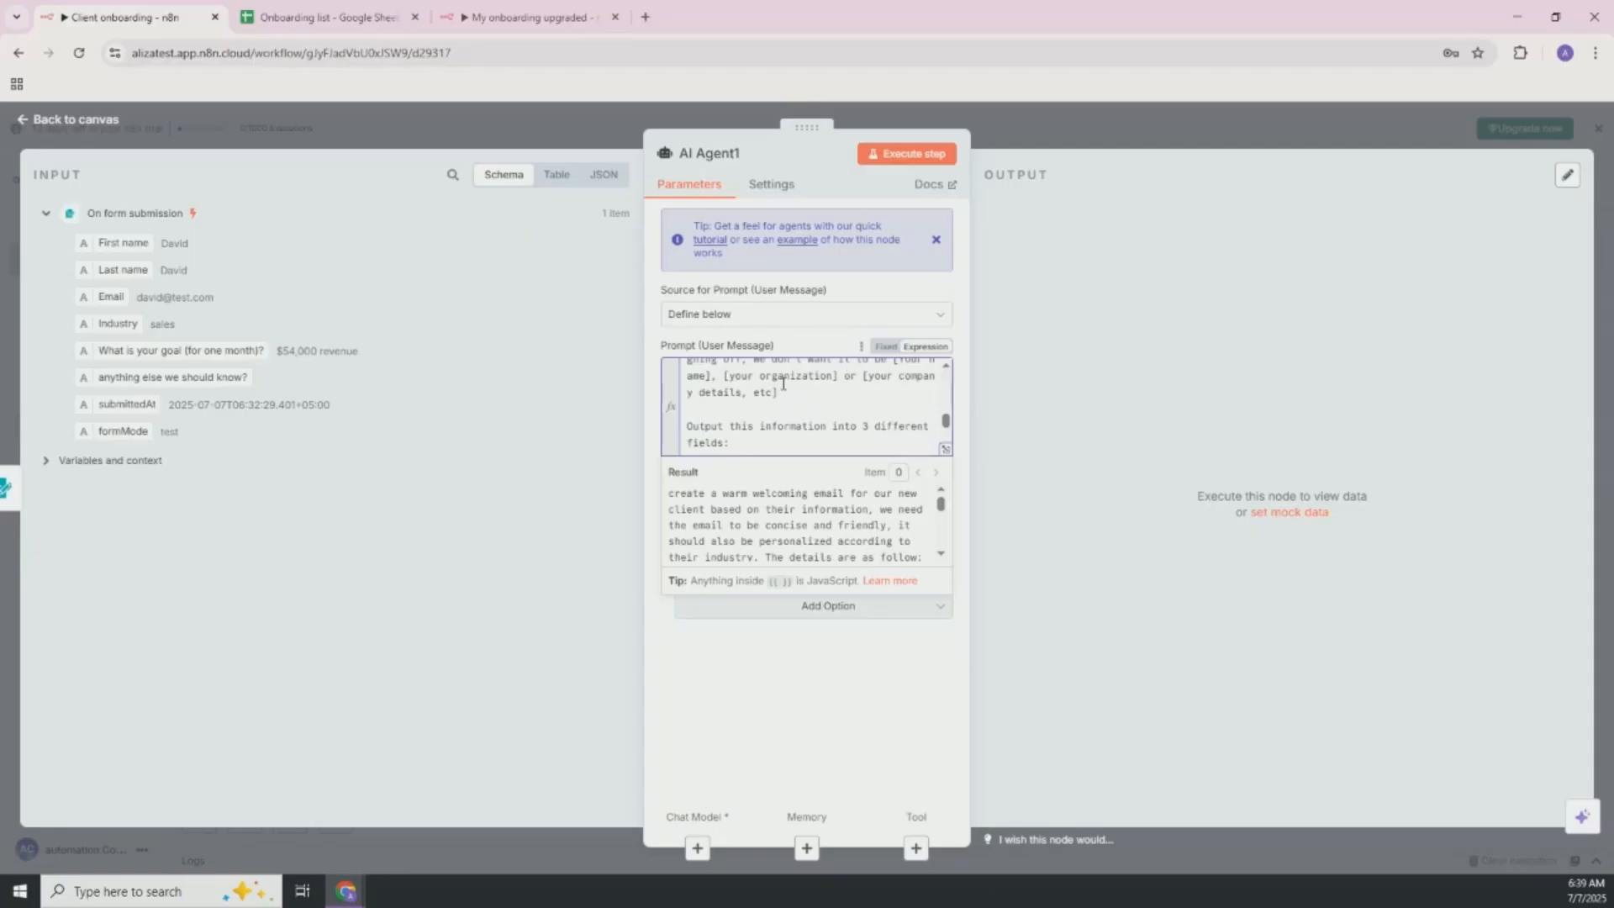
{"action": "scroll", "coordinate": [858, 396], "scroll_direction": "up", "scroll_amount": 2}
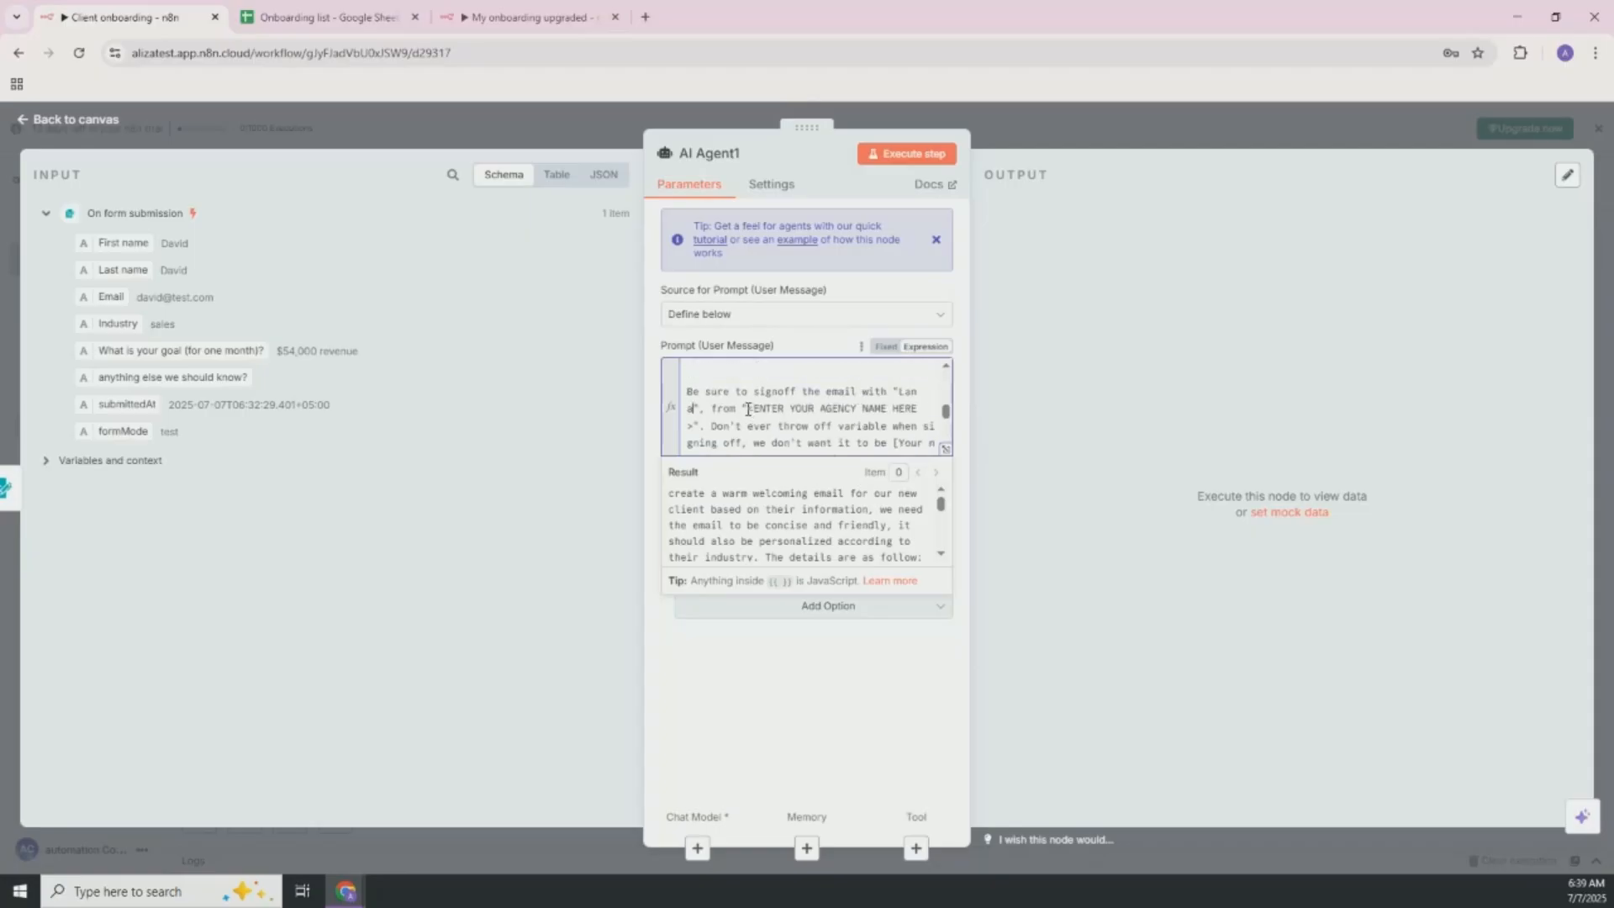
{"action": "left_click_drag", "start_coordinate": [765, 409], "coordinate": [692, 426]}
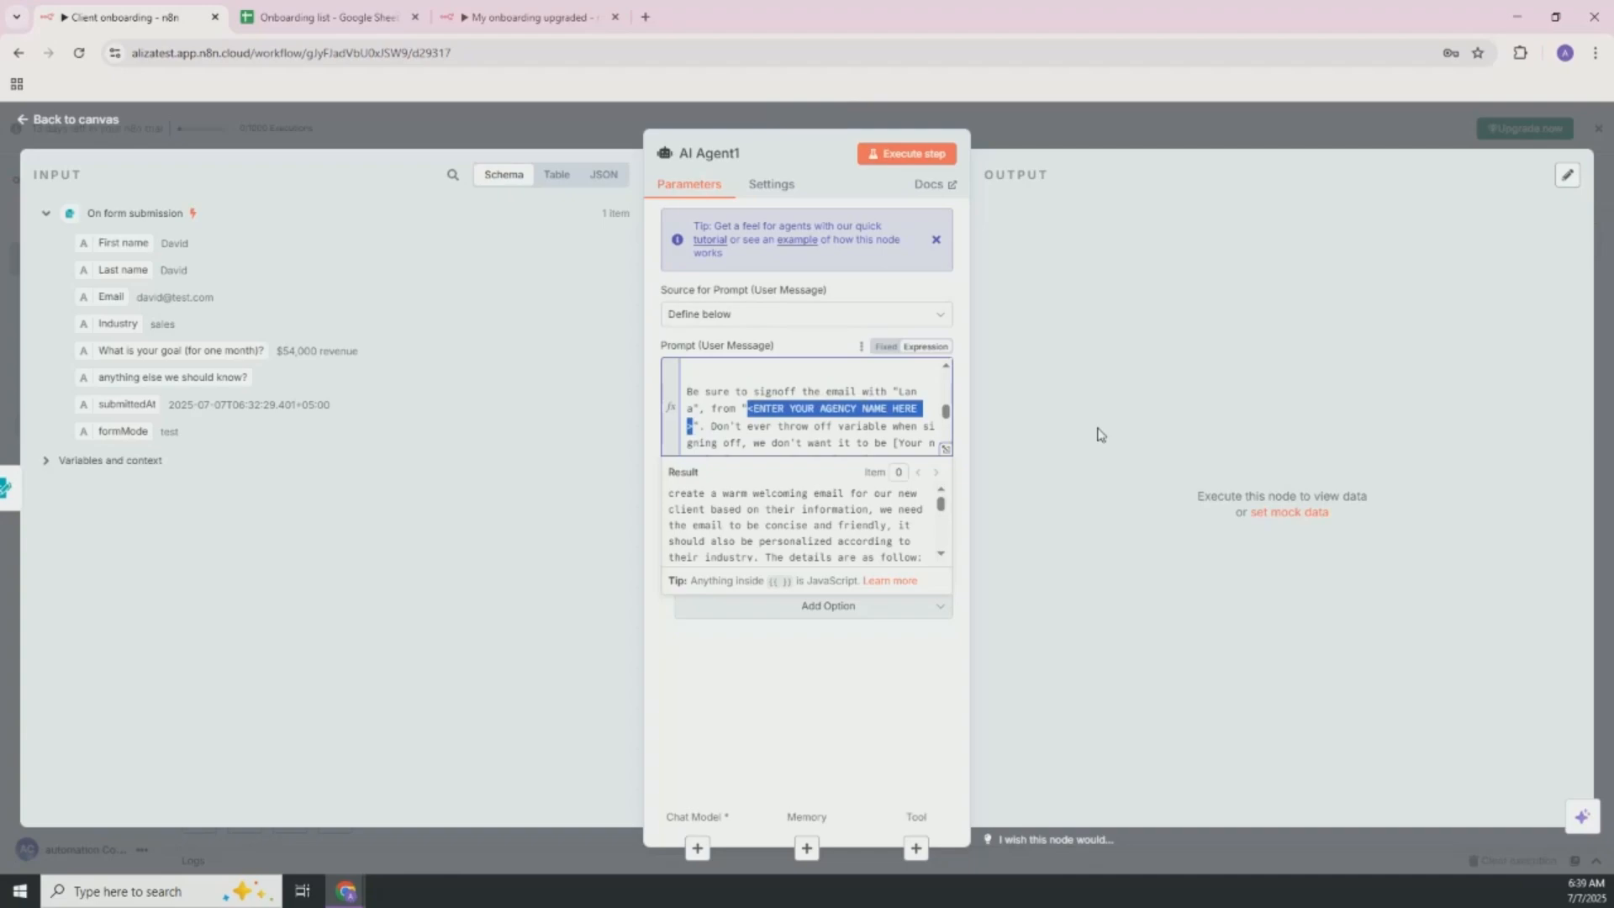
{"action": "type", "text": "Xyz"}
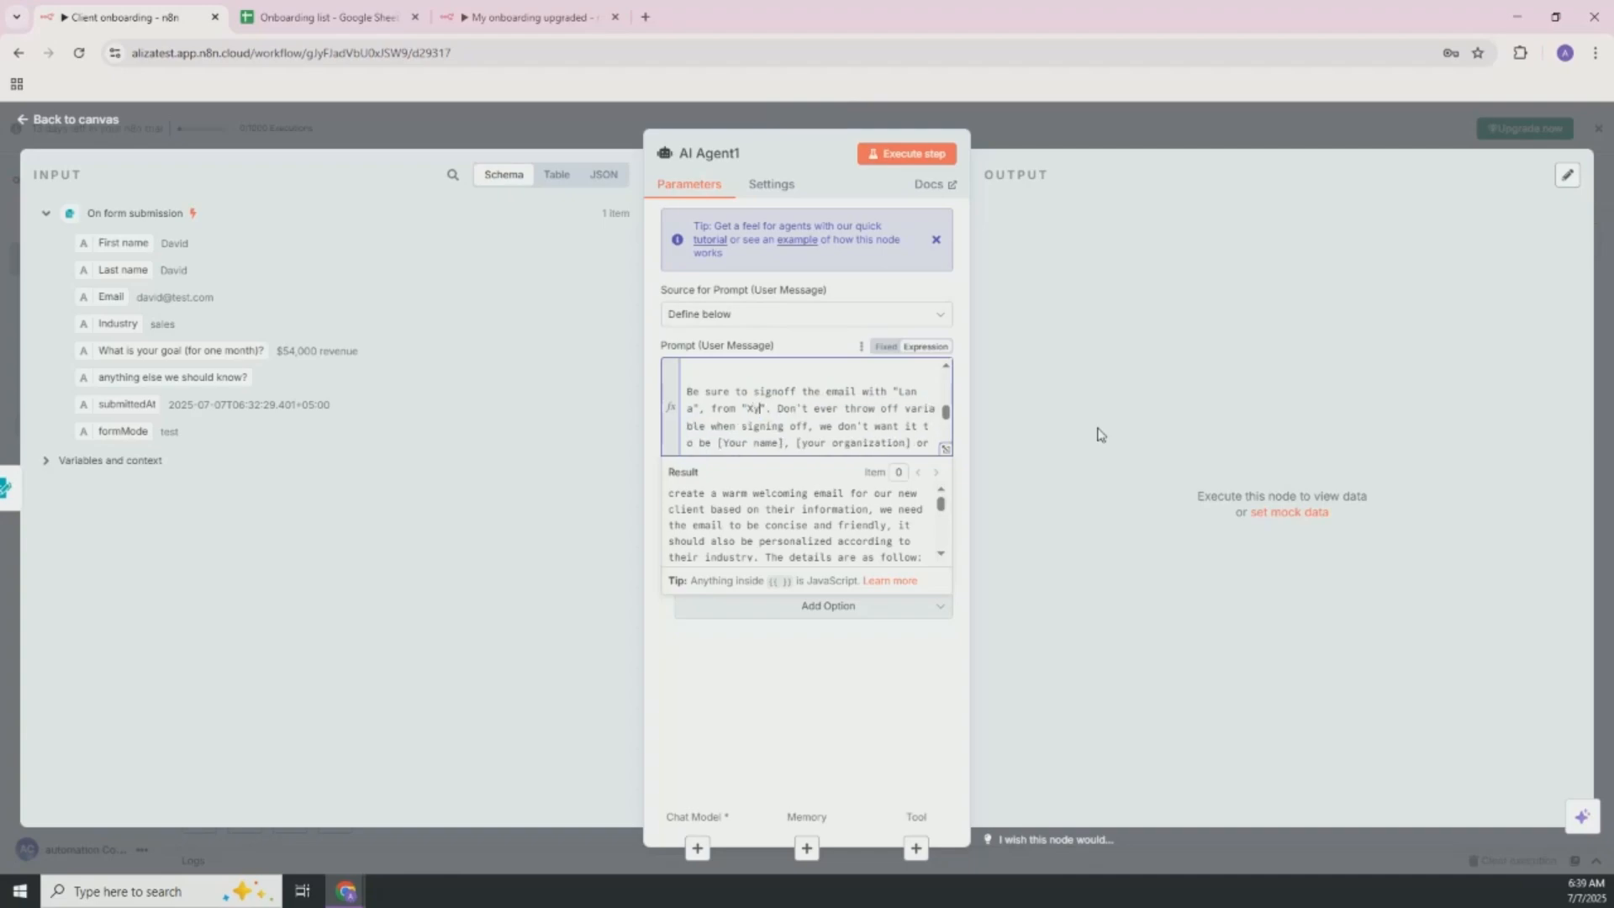
{"action": "type", "text": " corp"}
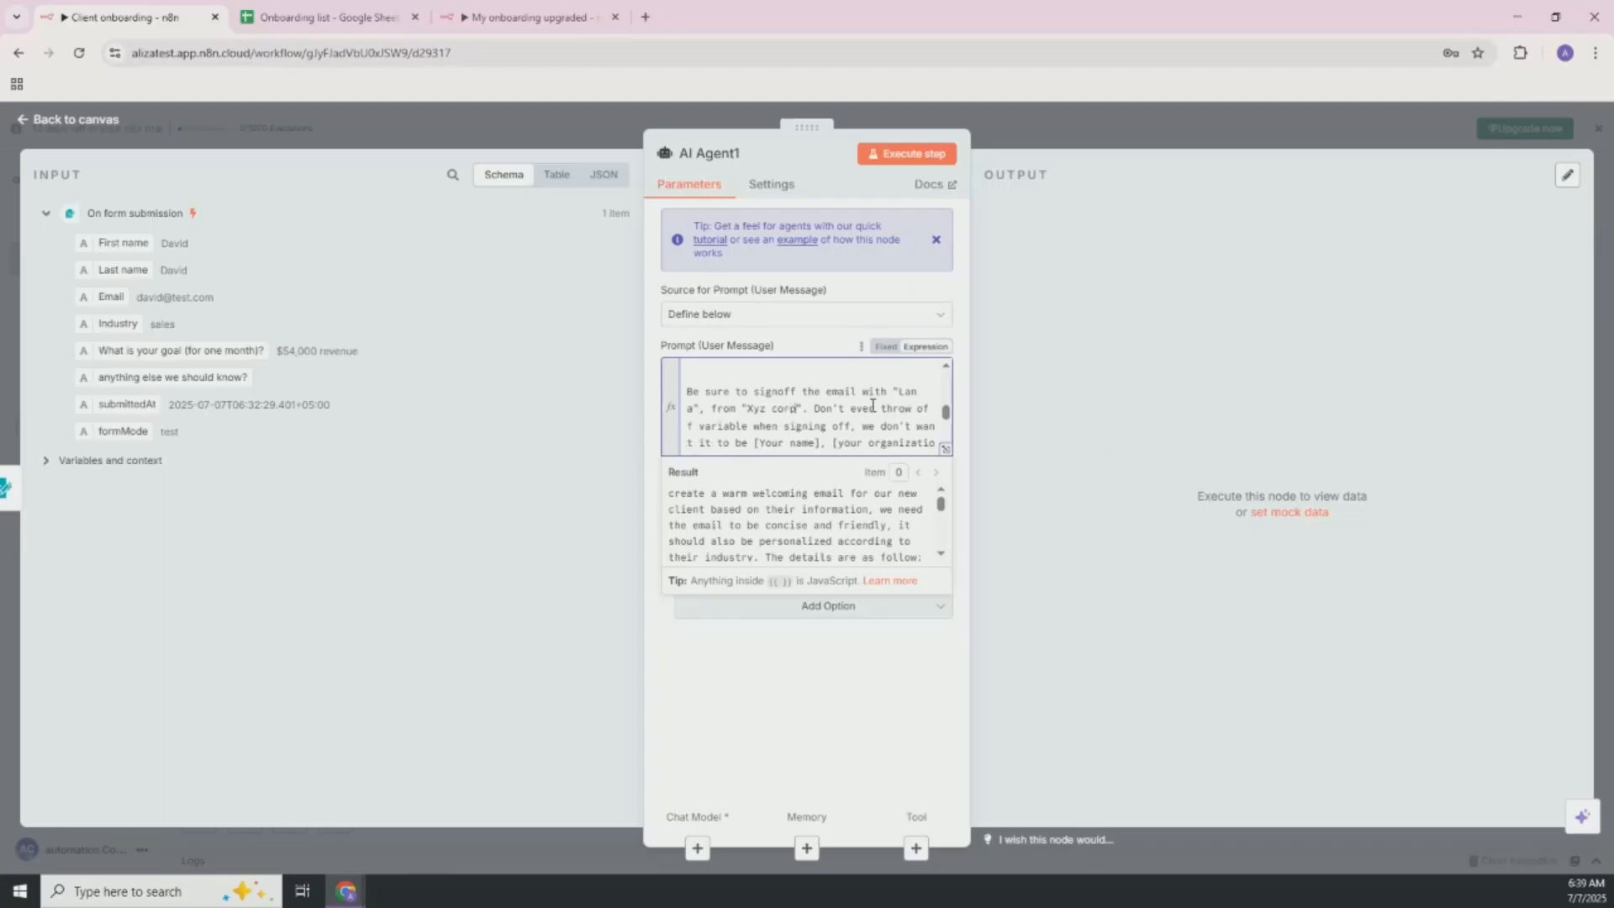
{"action": "scroll", "coordinate": [870, 405], "scroll_direction": "down", "scroll_amount": 5}
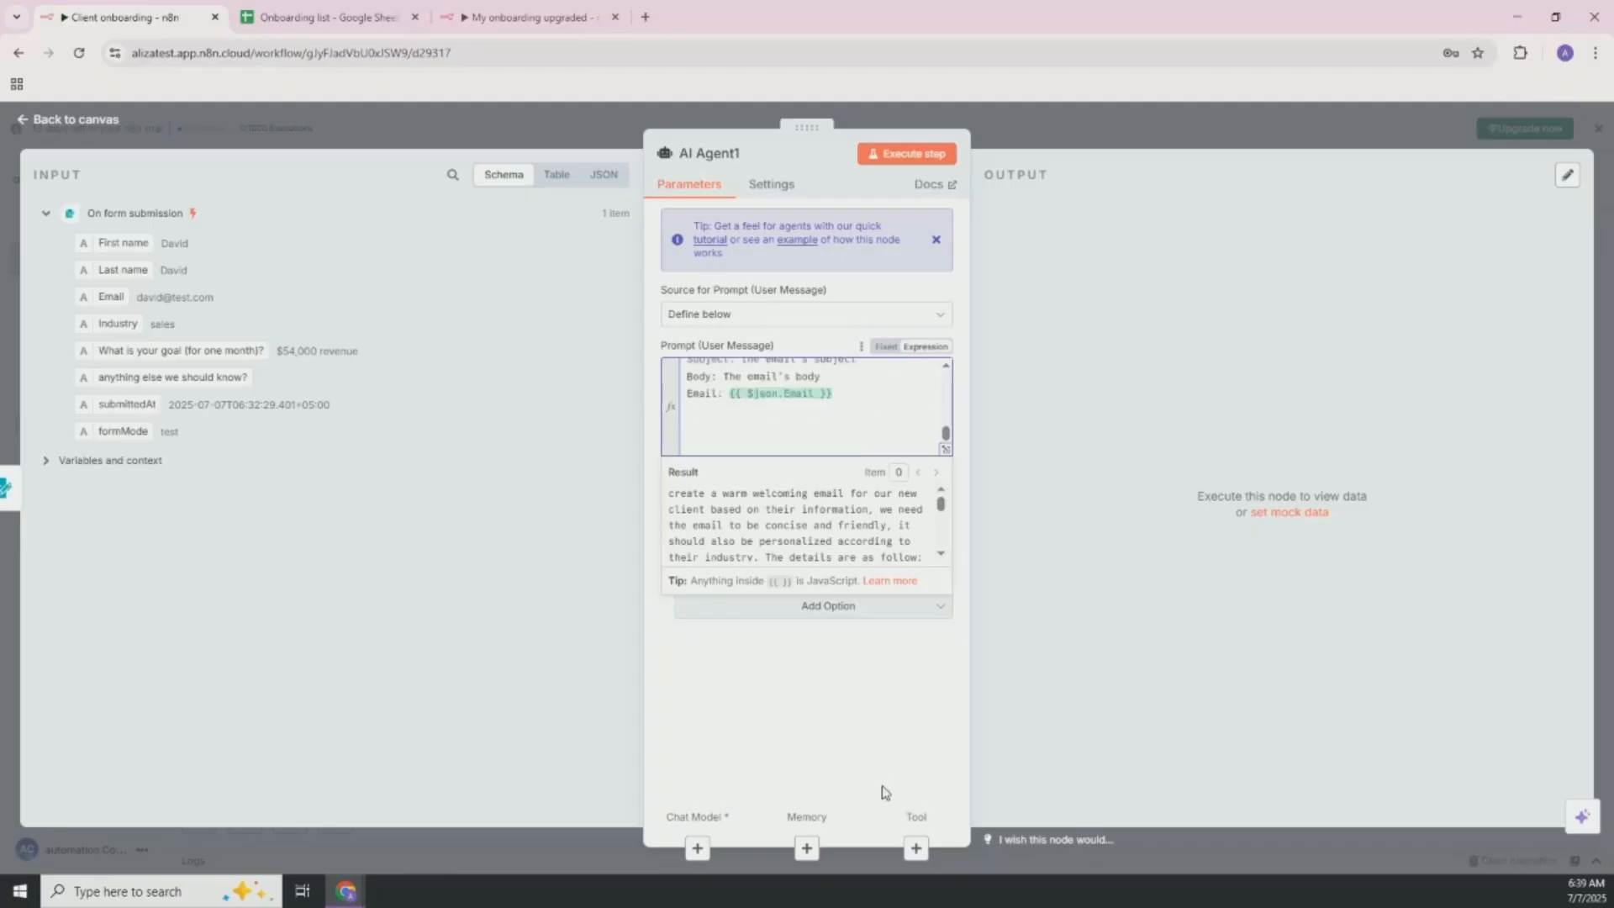
{"action": "left_click", "coordinate": [22, 127]}
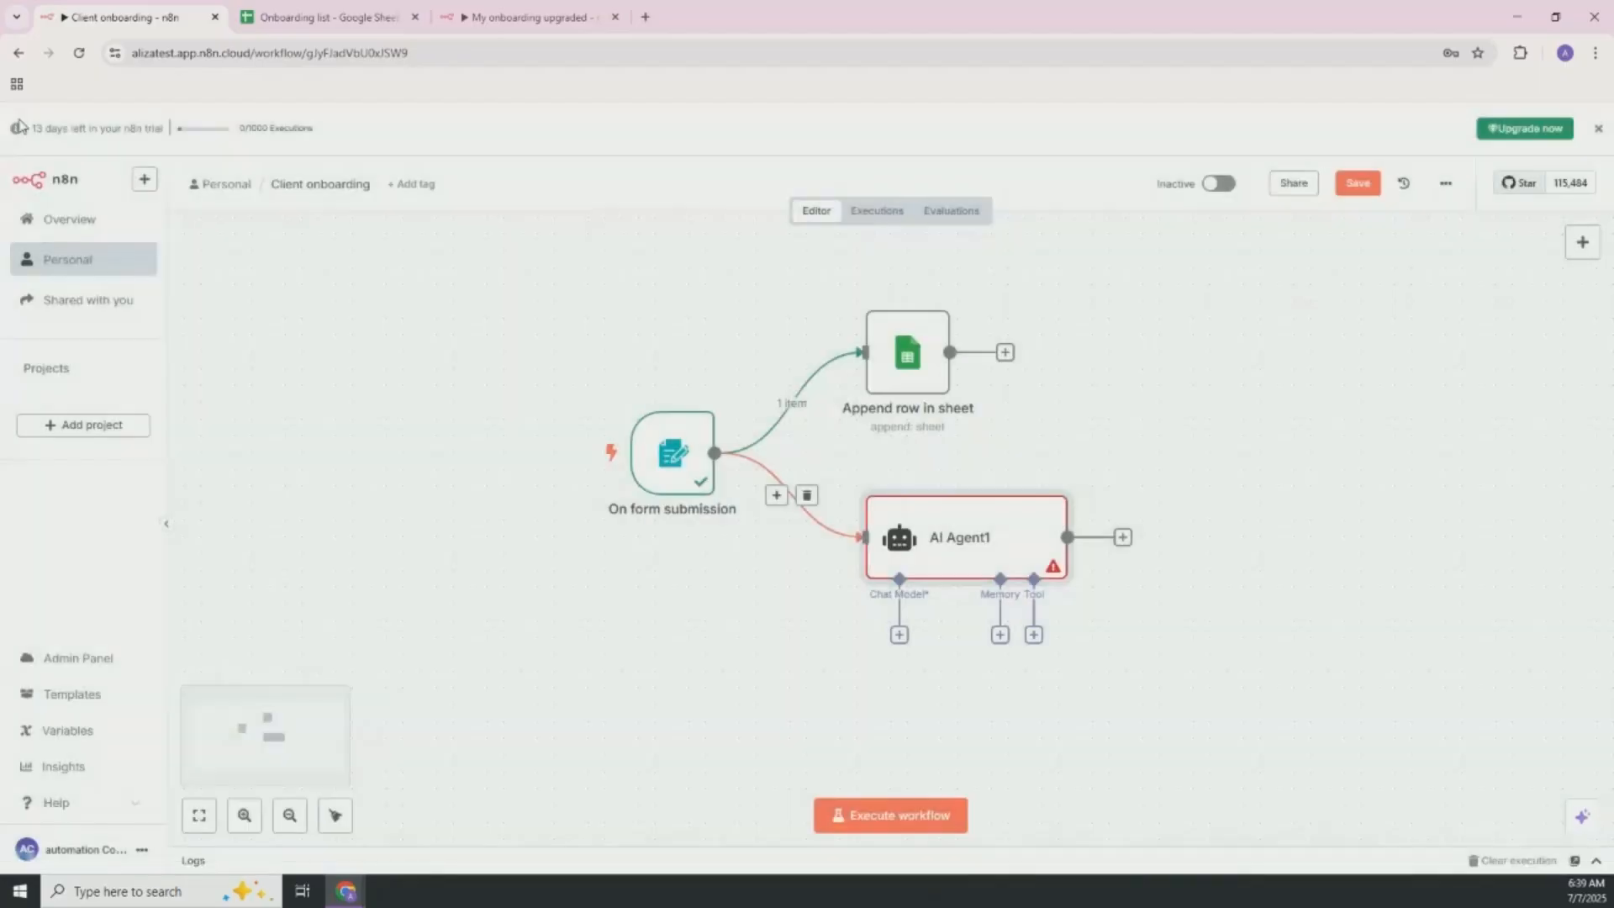
Step: Attach an OpenAI Chat Model to the AI Agent as its chat model
{"action": "left_click", "coordinate": [899, 635]}
{"action": "scroll", "coordinate": [1430, 670], "scroll_direction": "down", "scroll_amount": 3}
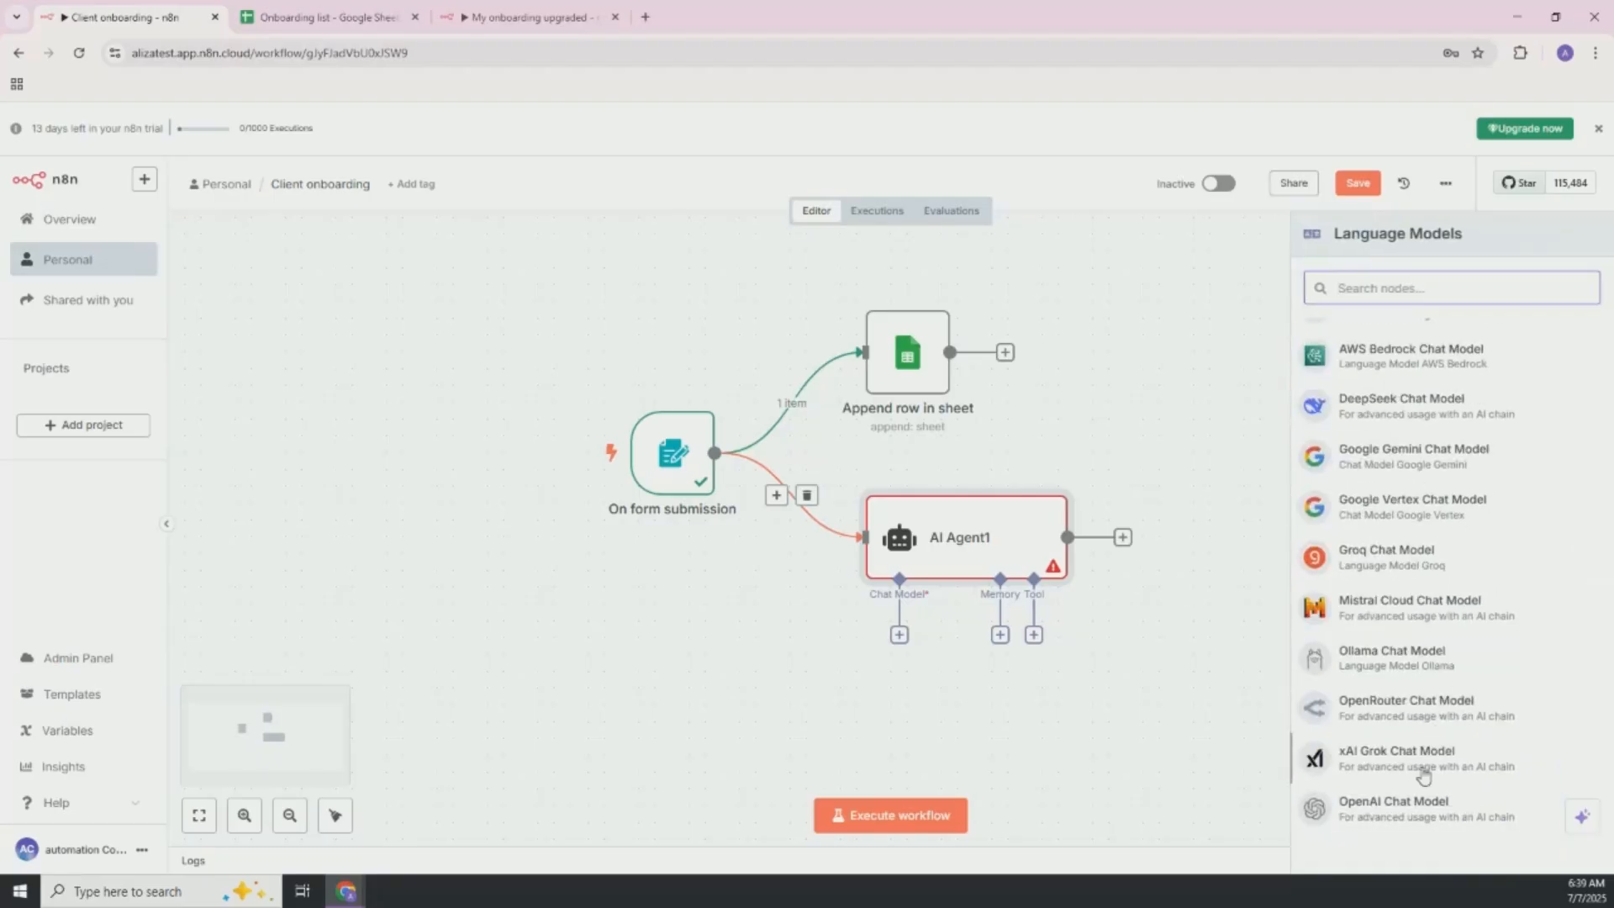
{"action": "scroll", "coordinate": [1427, 688], "scroll_direction": "up", "scroll_amount": 1}
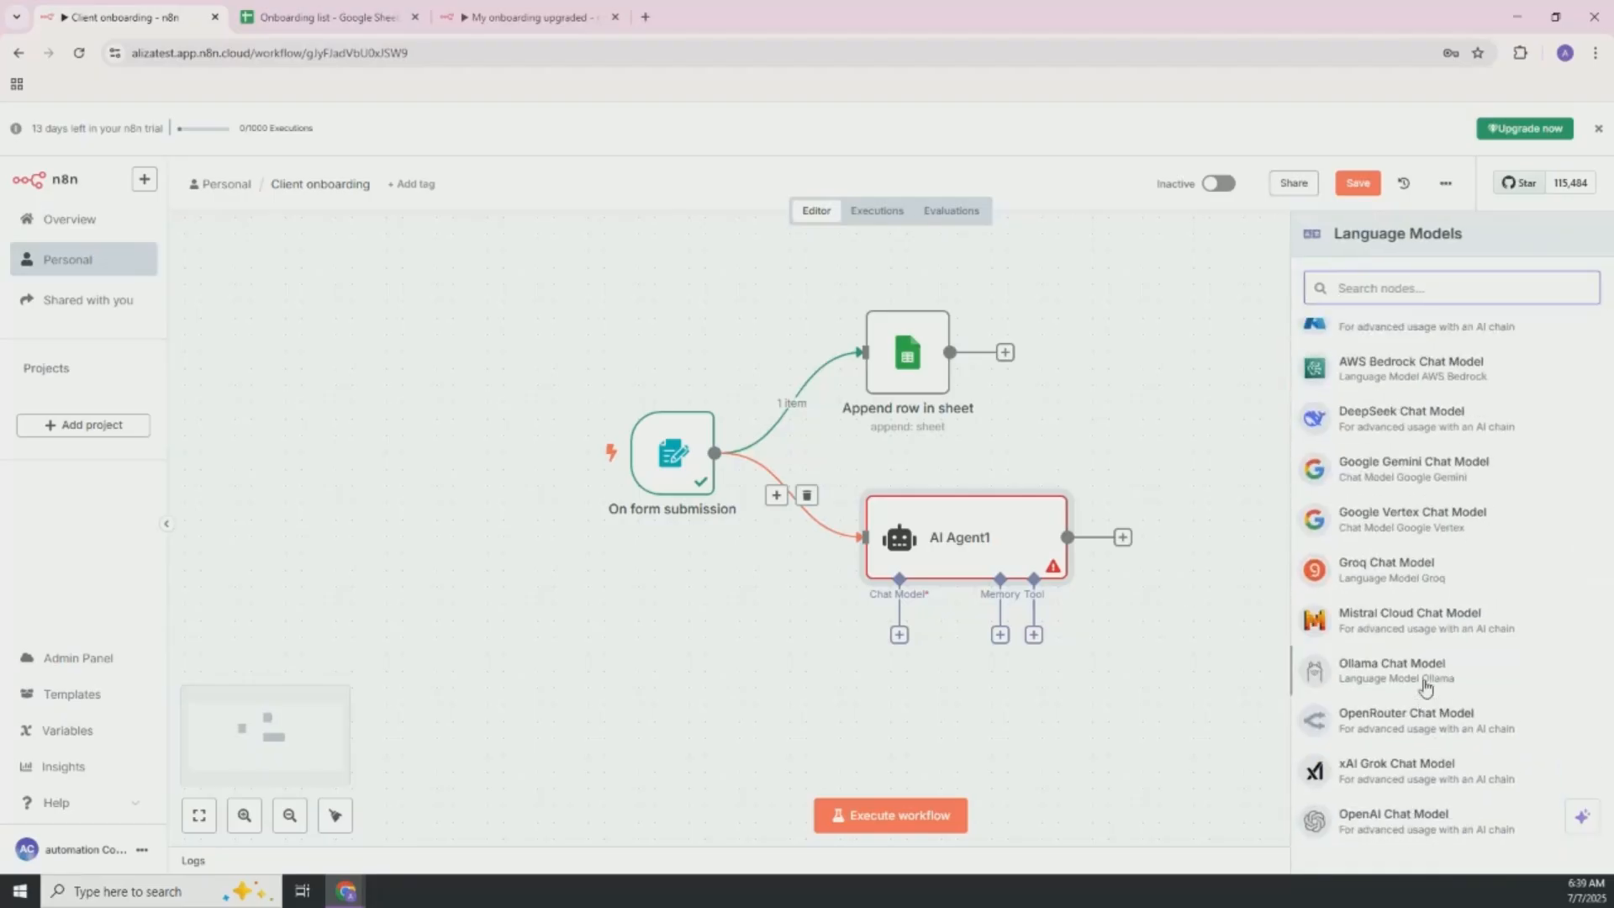
{"action": "scroll", "coordinate": [1427, 688], "scroll_direction": "up", "scroll_amount": 3}
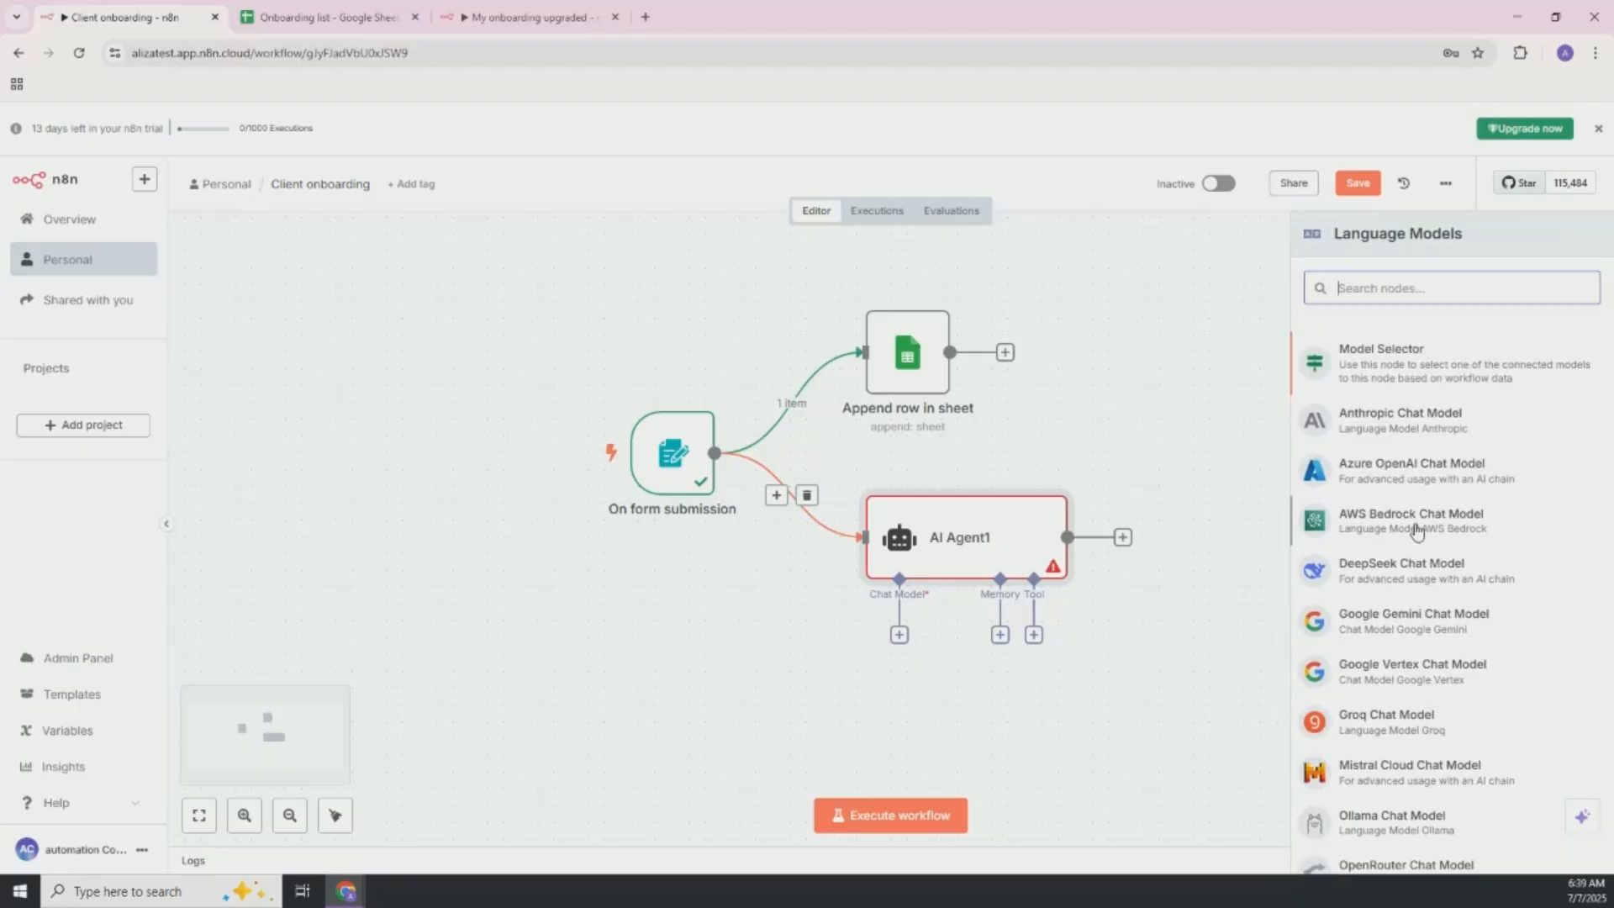
{"action": "scroll", "coordinate": [1418, 495], "scroll_direction": "down", "scroll_amount": 1}
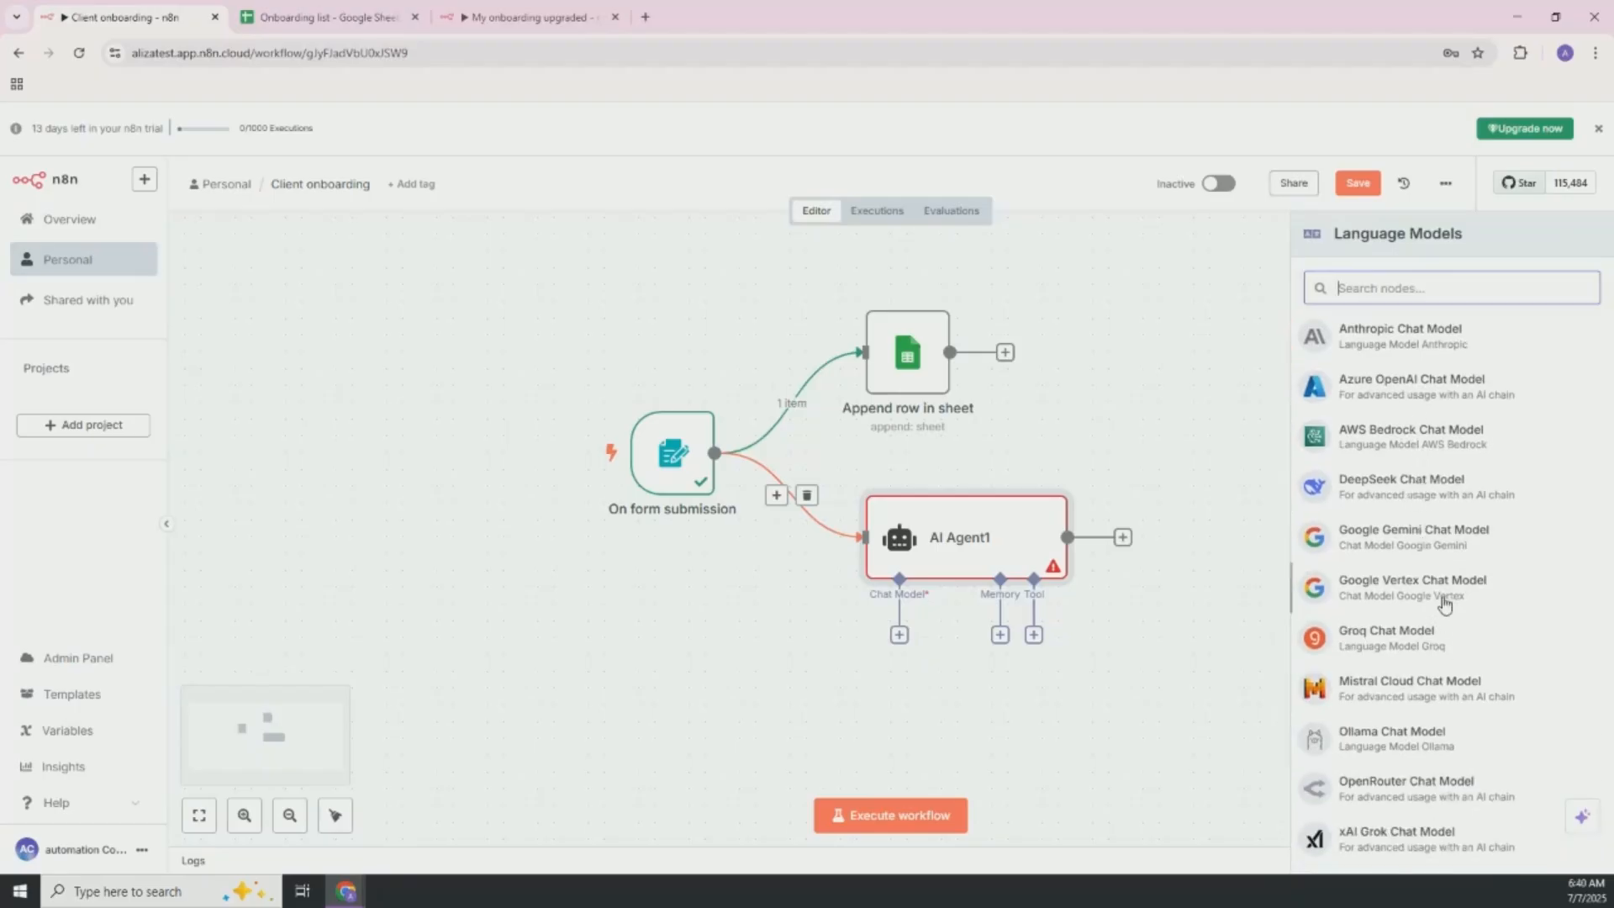
{"action": "scroll", "coordinate": [1442, 618], "scroll_direction": "down", "scroll_amount": 1}
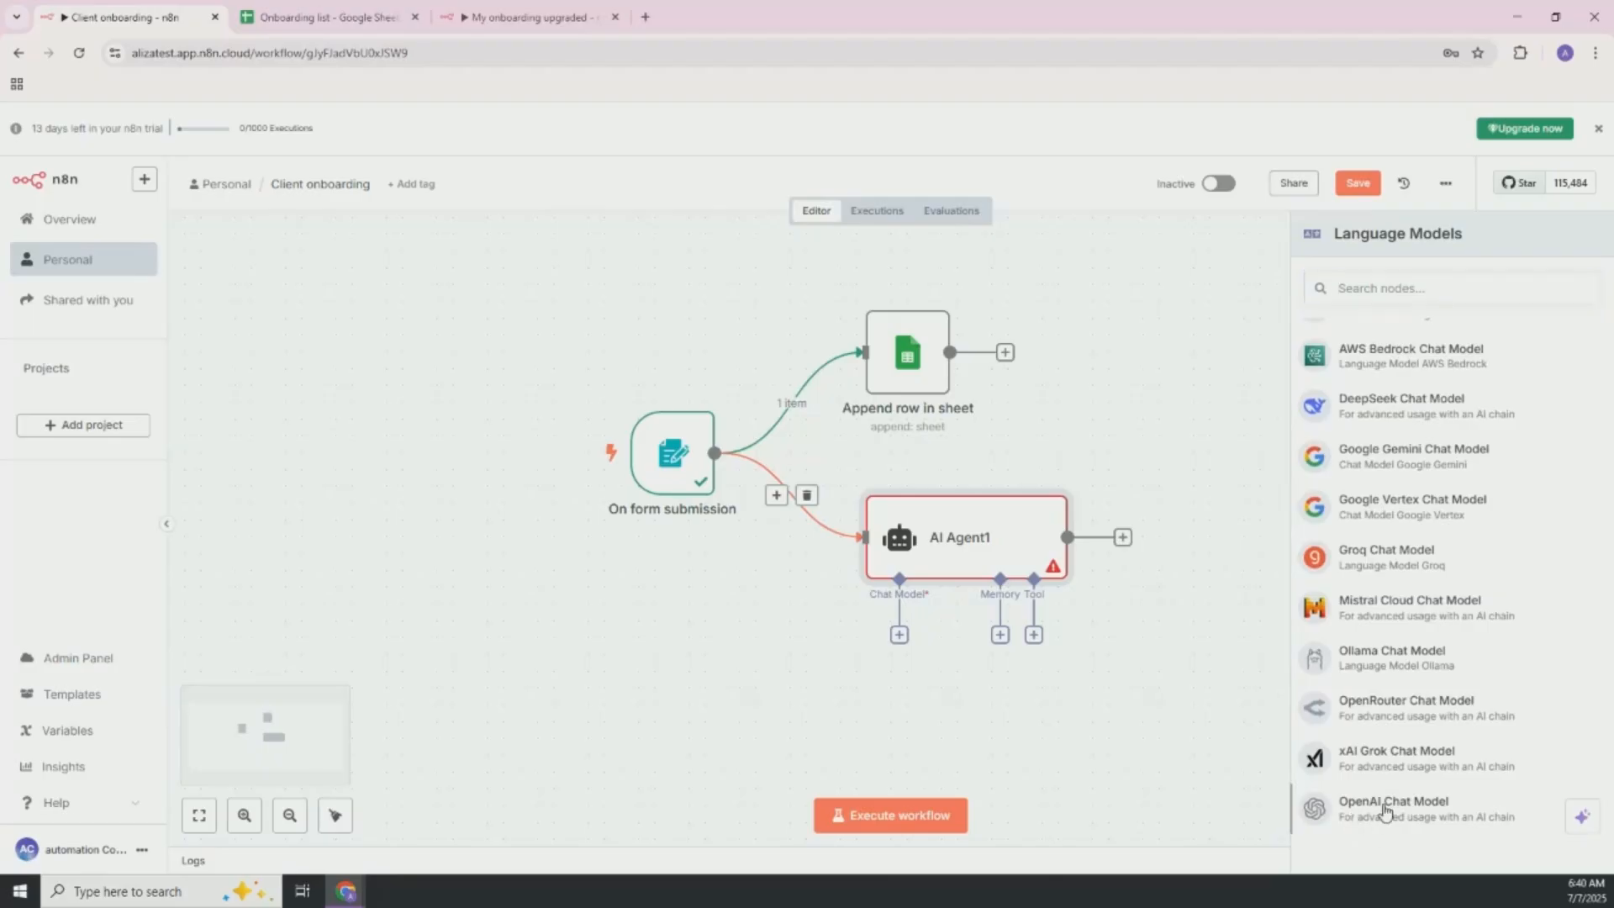
{"action": "left_click", "coordinate": [1381, 822]}
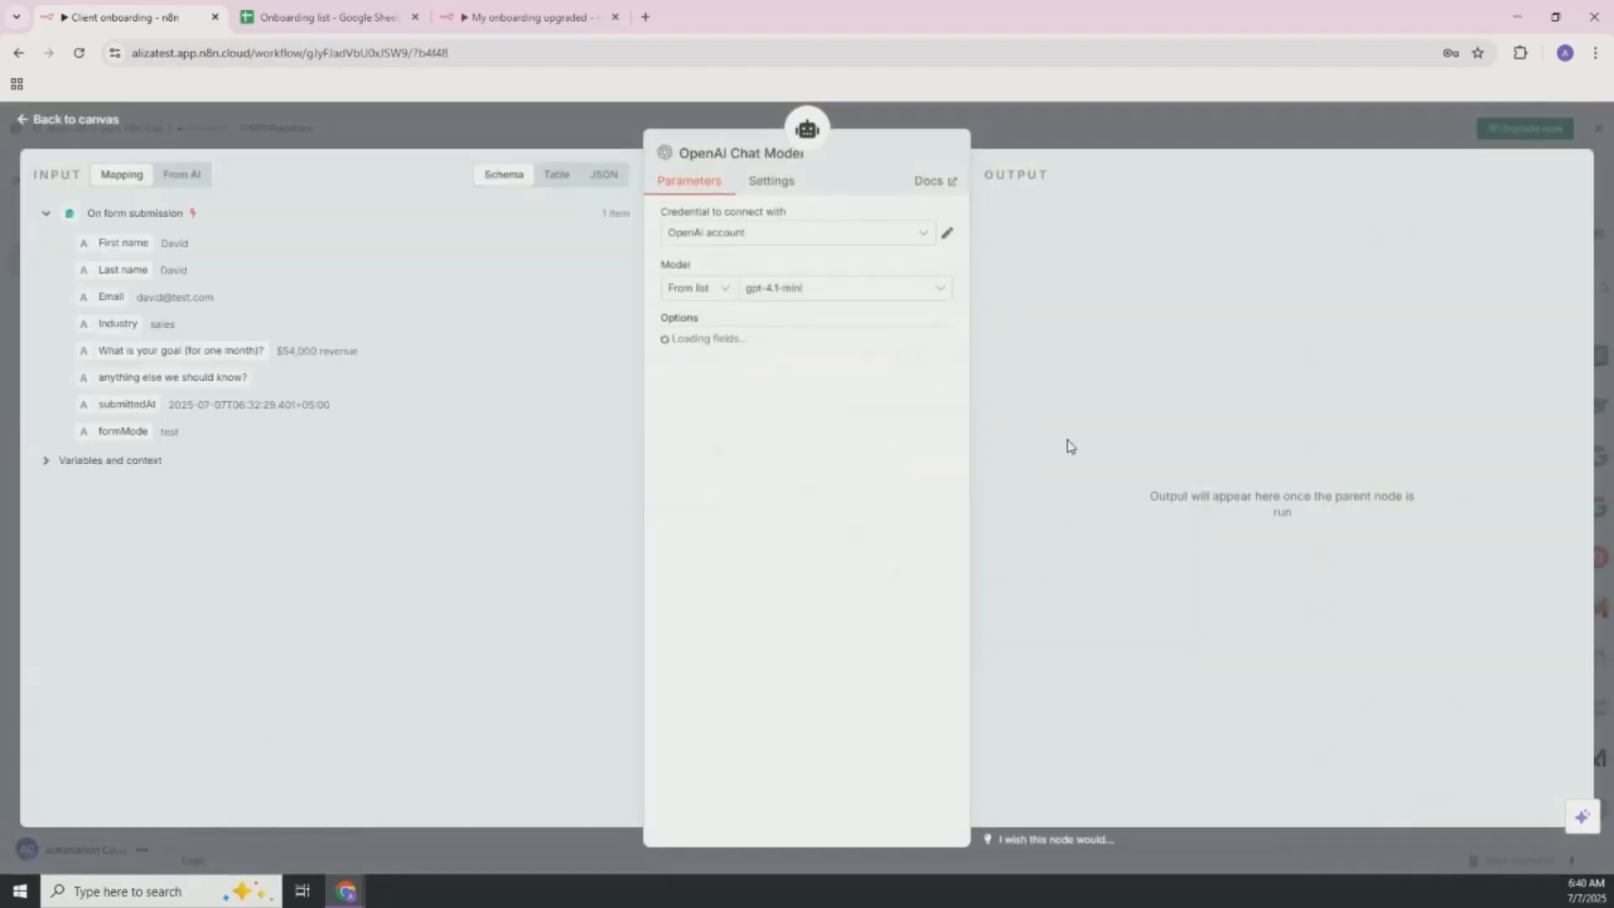
Step: View the blank form for a new OpenAI credential, close it without saving, and return to the canvas
{"action": "left_click", "coordinate": [928, 236]}
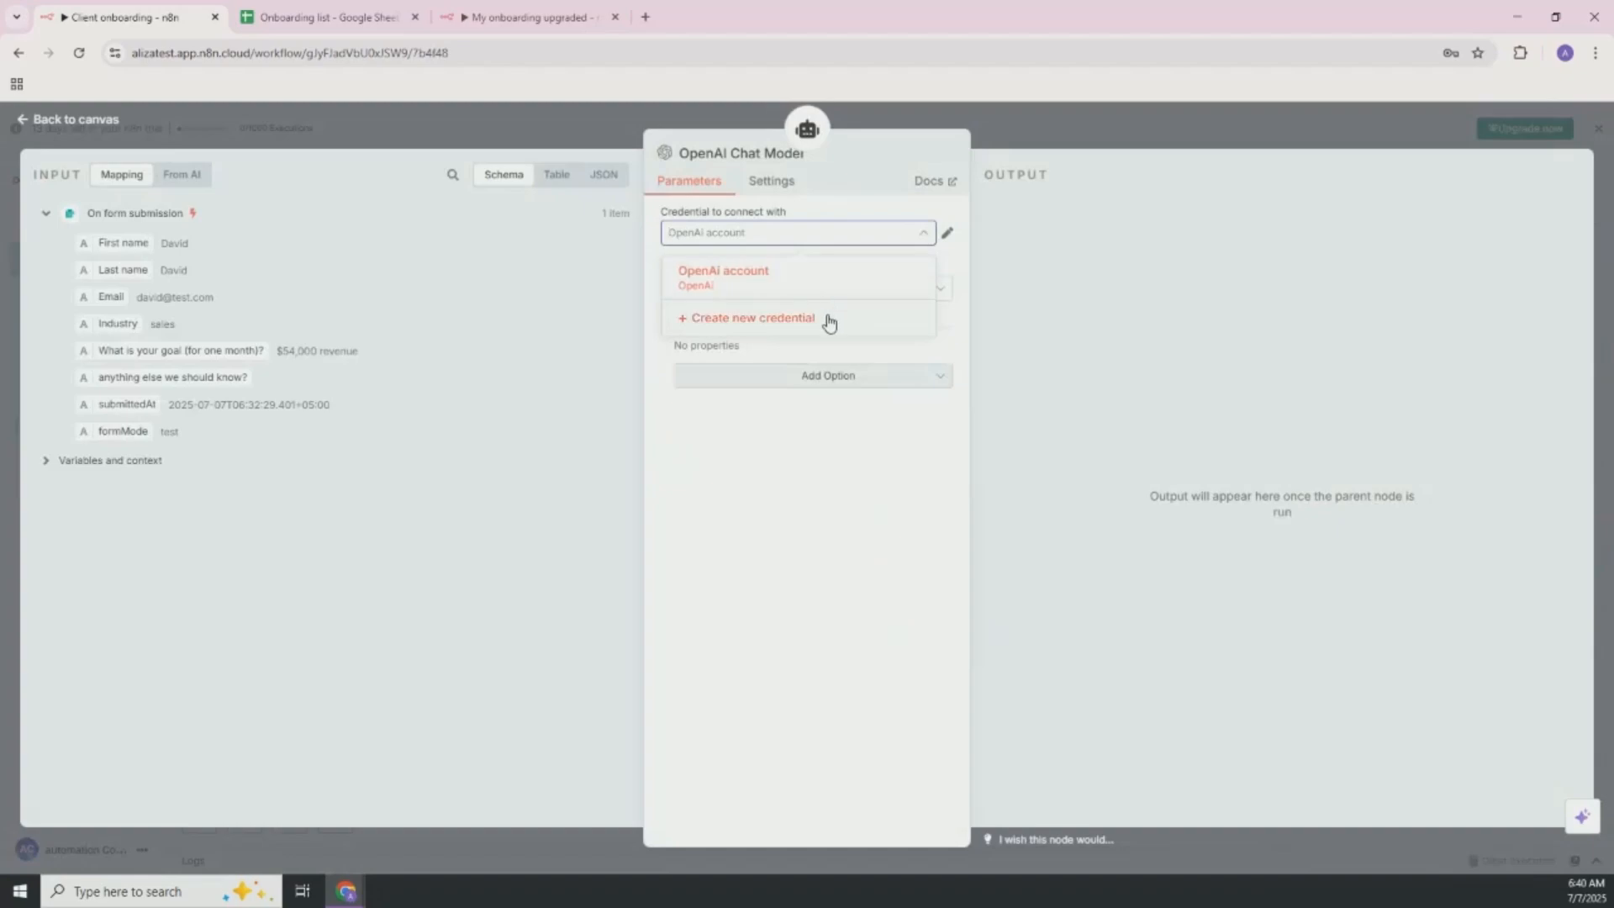
{"action": "left_click", "coordinate": [821, 321]}
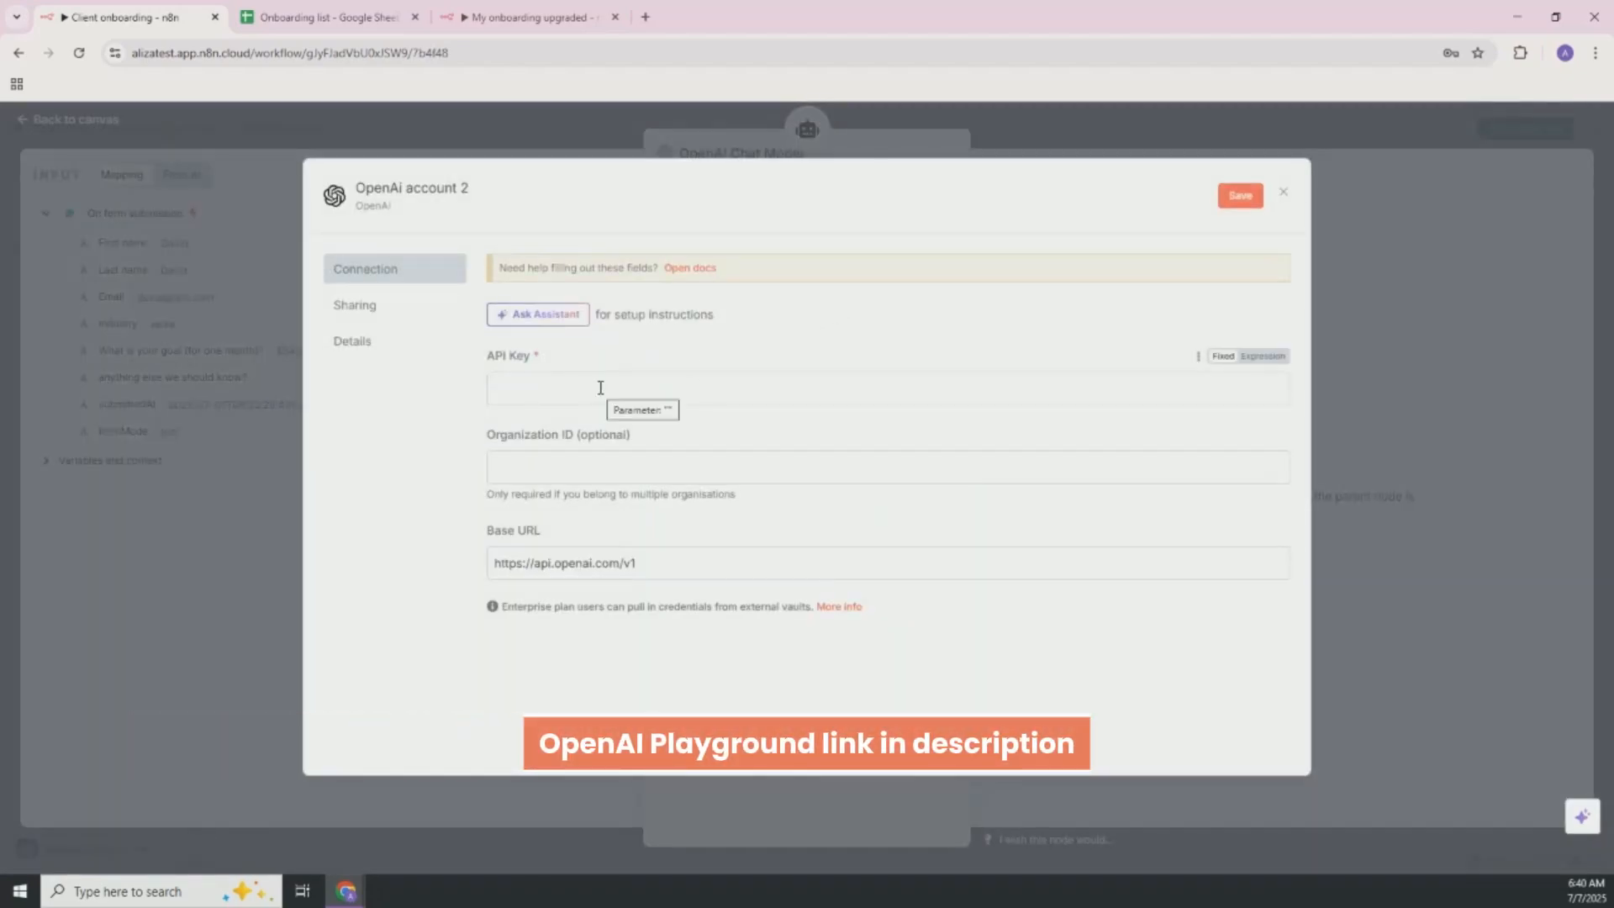
{"action": "left_click", "coordinate": [1279, 196]}
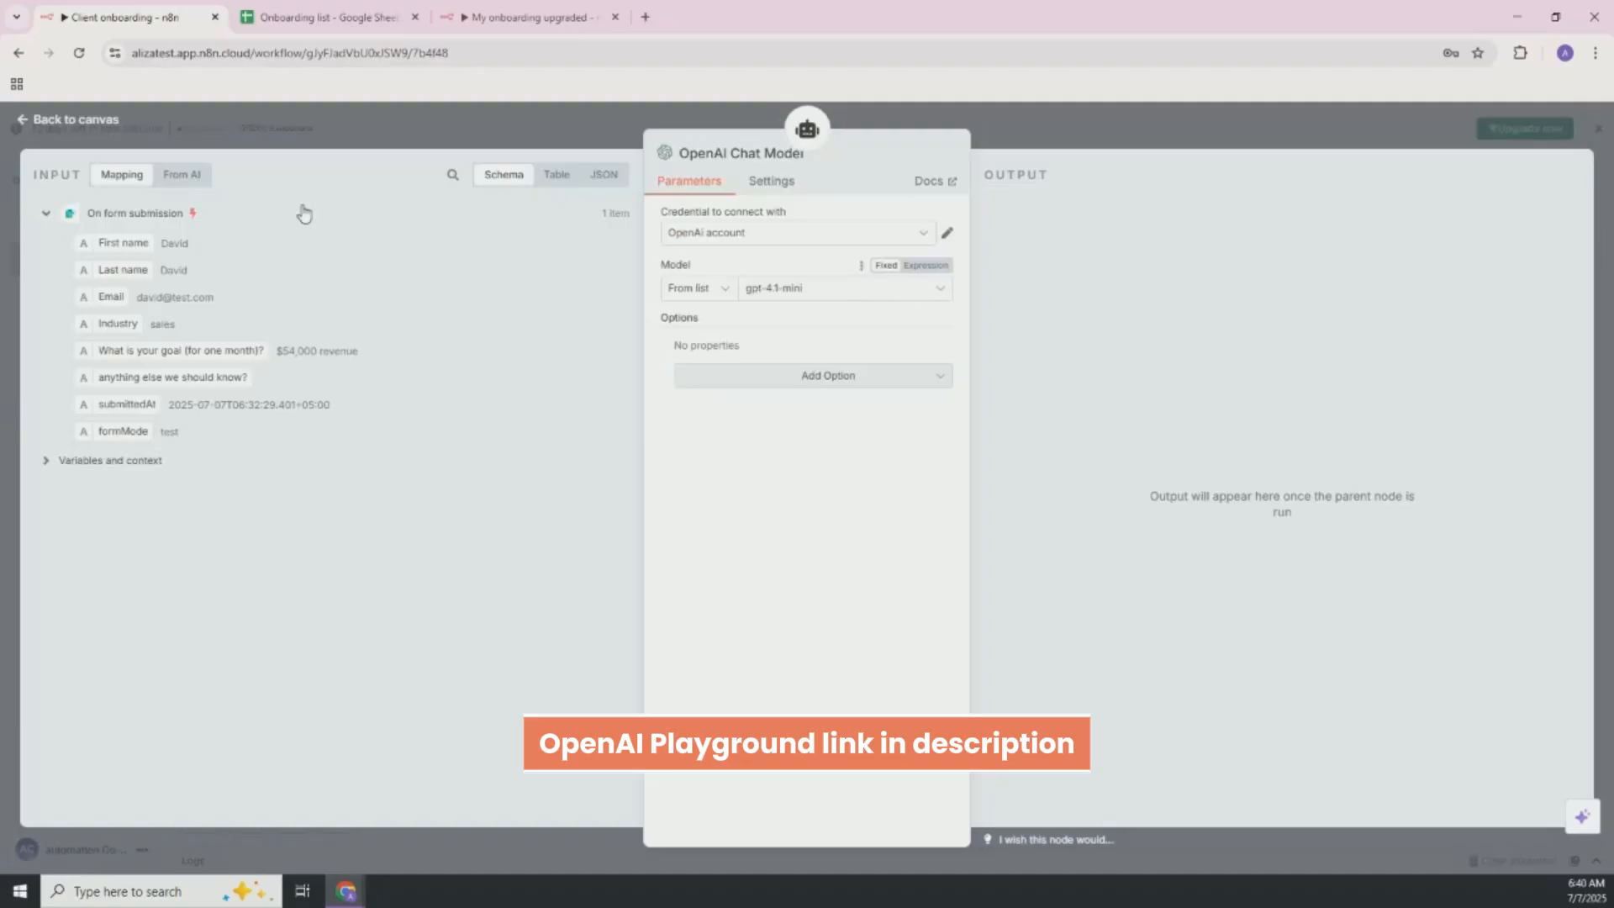
{"action": "left_click", "coordinate": [68, 123]}
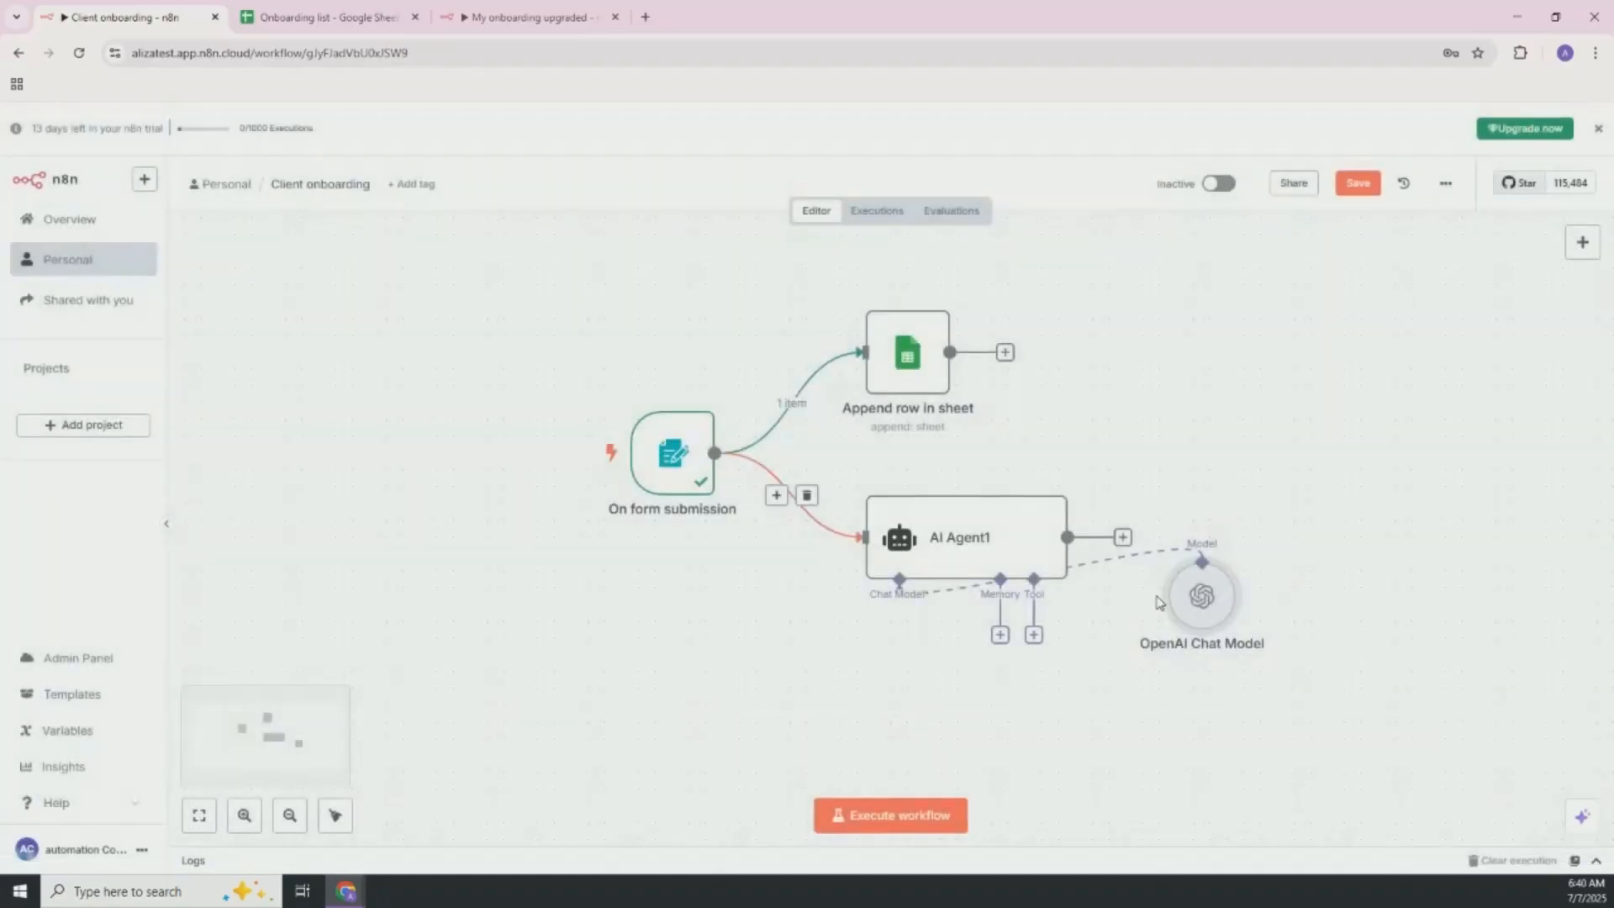
Step: Move the OpenAI Chat Model node beneath the AI Agent's chat model connector and run the AI Agent step
{"action": "left_click_drag", "start_coordinate": [1202, 605], "coordinate": [832, 705]}
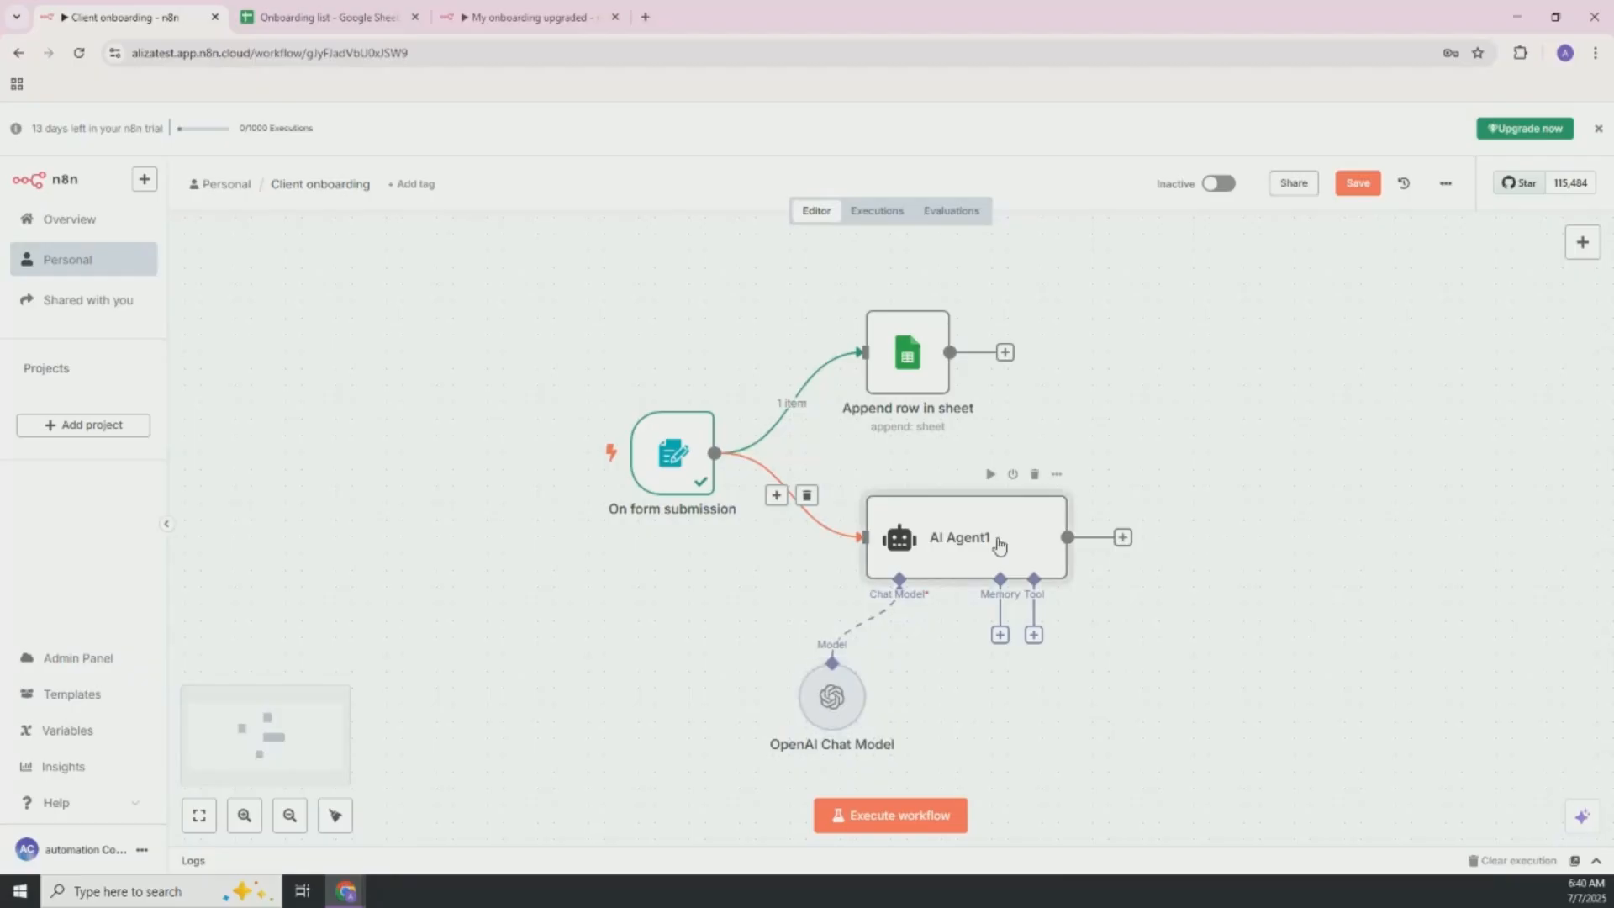
{"action": "double_click", "coordinate": [999, 547]}
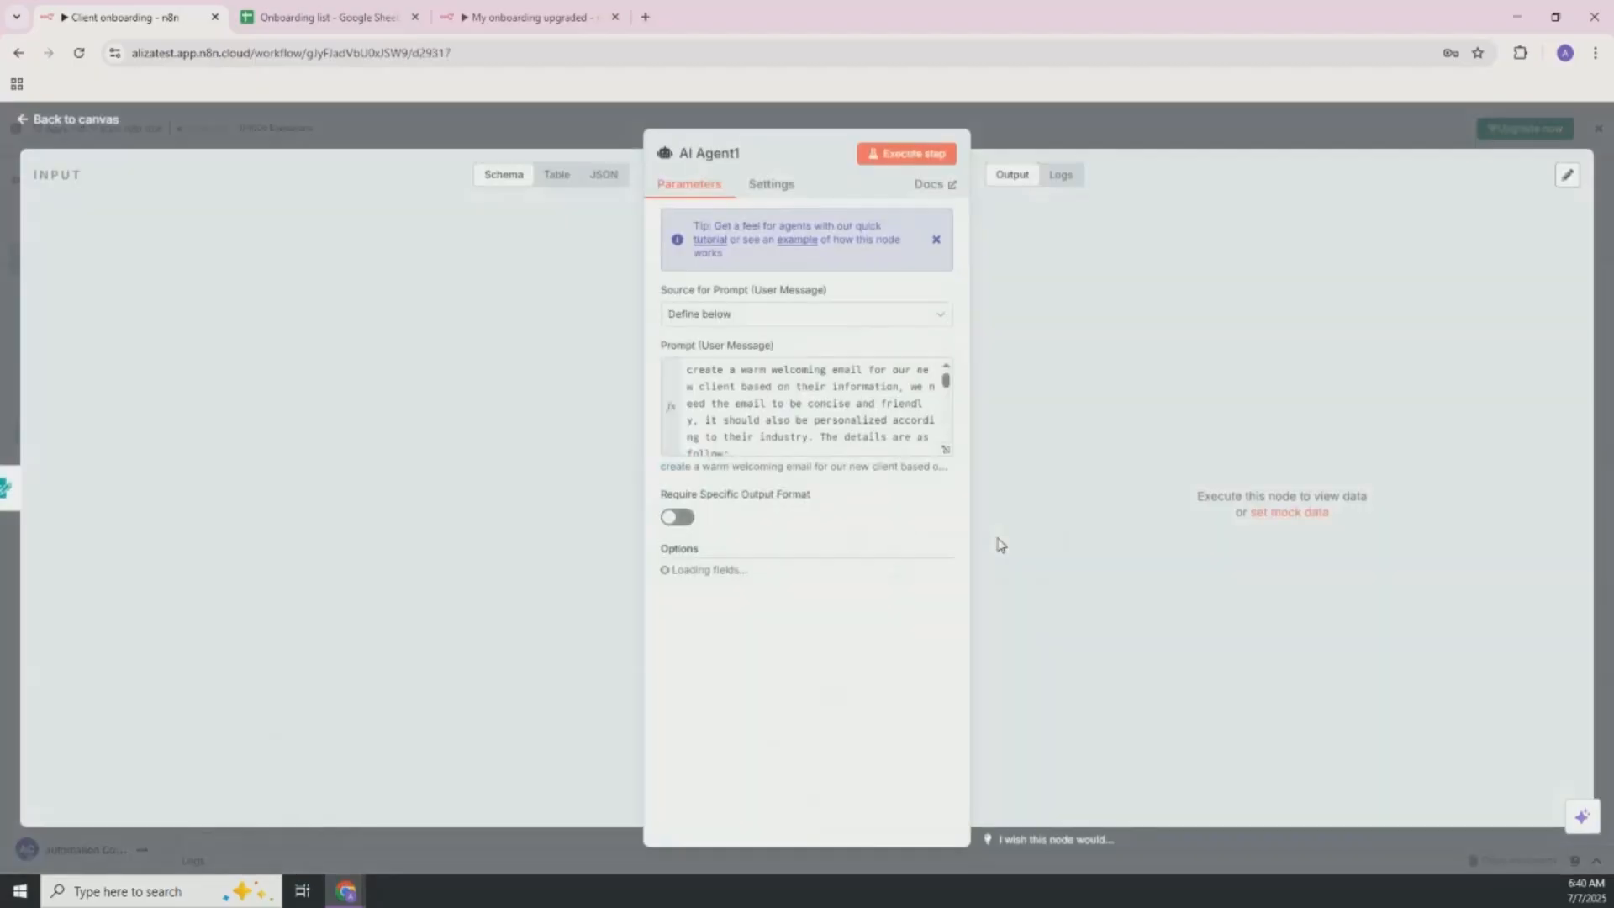
{"action": "left_click", "coordinate": [920, 160]}
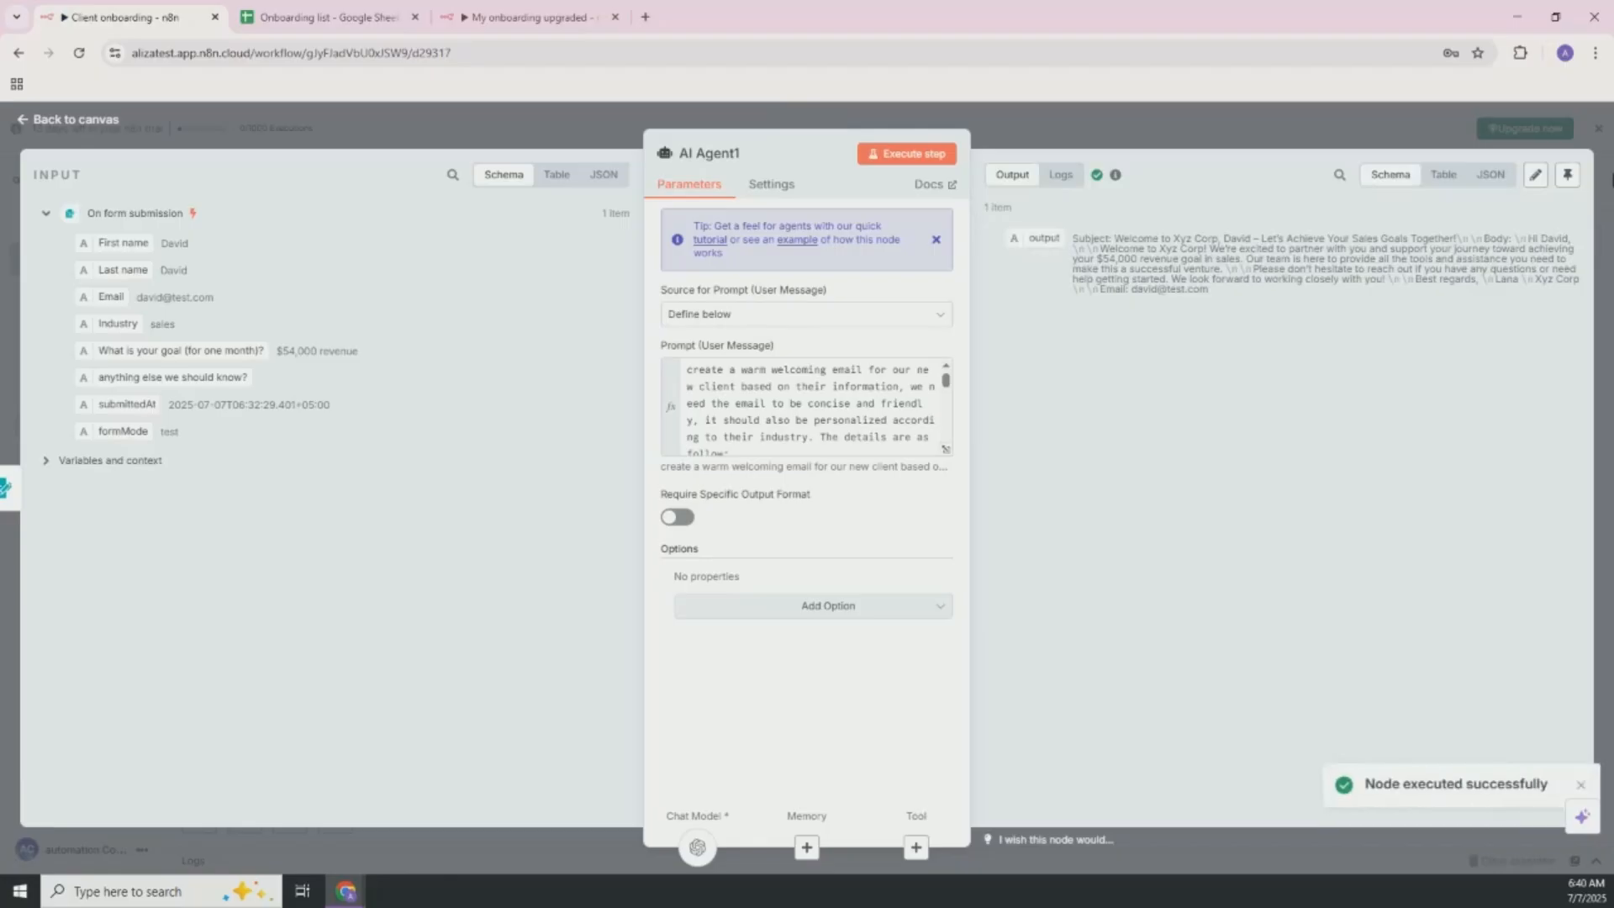
Step: Review the end of the agent's prompt that defines the Subject, Body and Email output fields, and return to the canvas
{"action": "scroll", "coordinate": [876, 382], "scroll_direction": "down", "scroll_amount": 6}
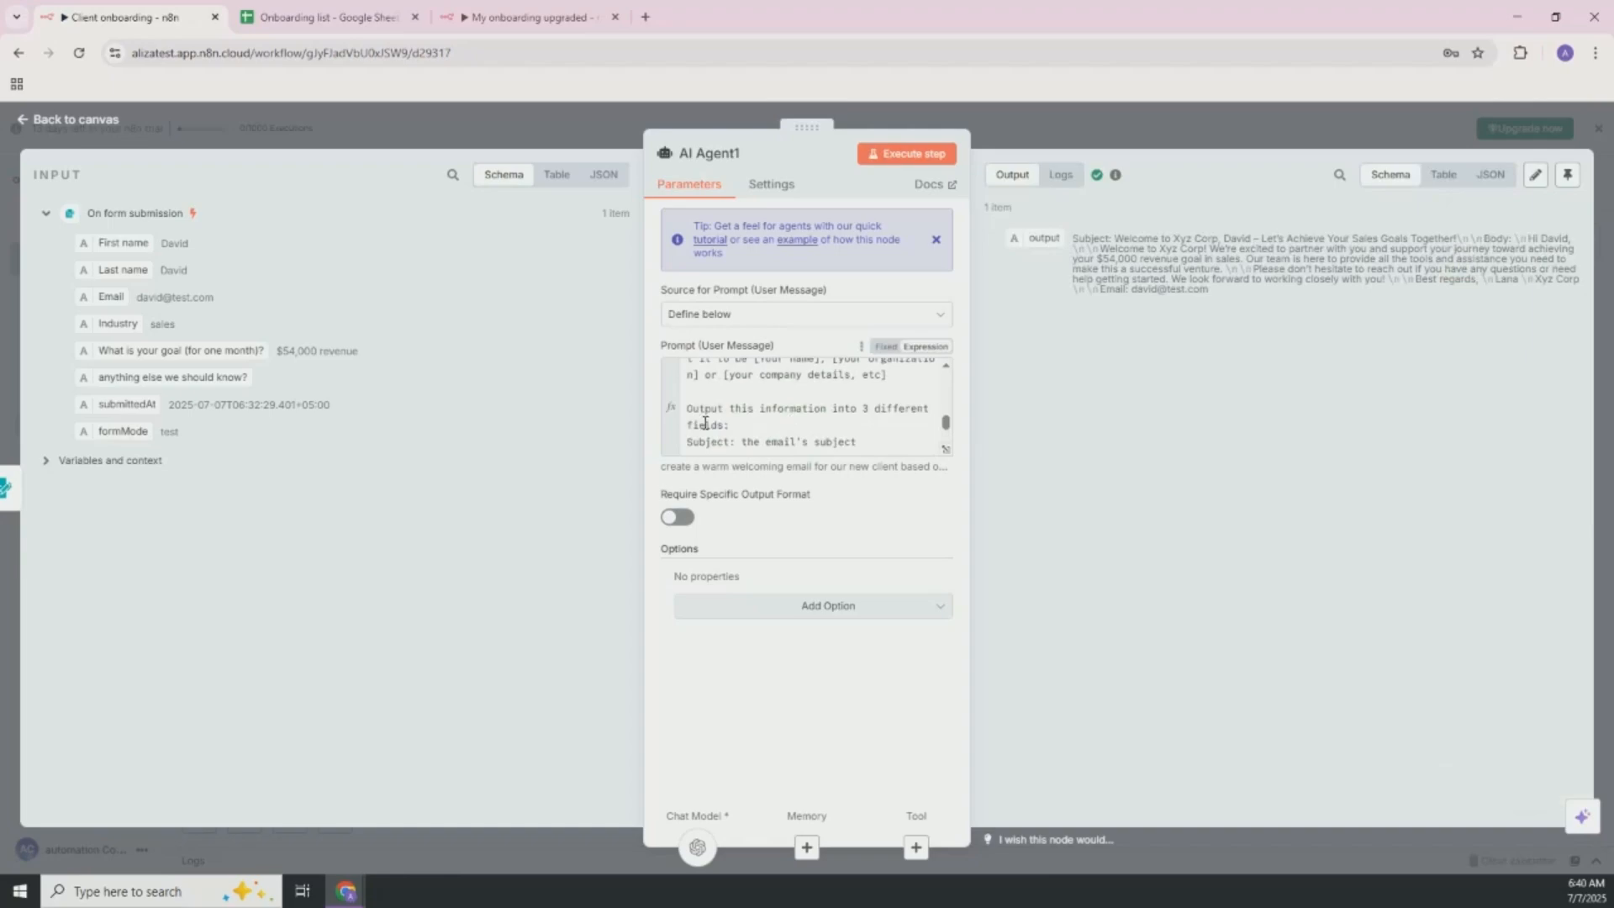
{"action": "scroll", "coordinate": [702, 395], "scroll_direction": "down", "scroll_amount": 2}
{"action": "scroll", "coordinate": [701, 404], "scroll_direction": "up", "scroll_amount": 2}
{"action": "scroll", "coordinate": [763, 427], "scroll_direction": "down", "scroll_amount": 3}
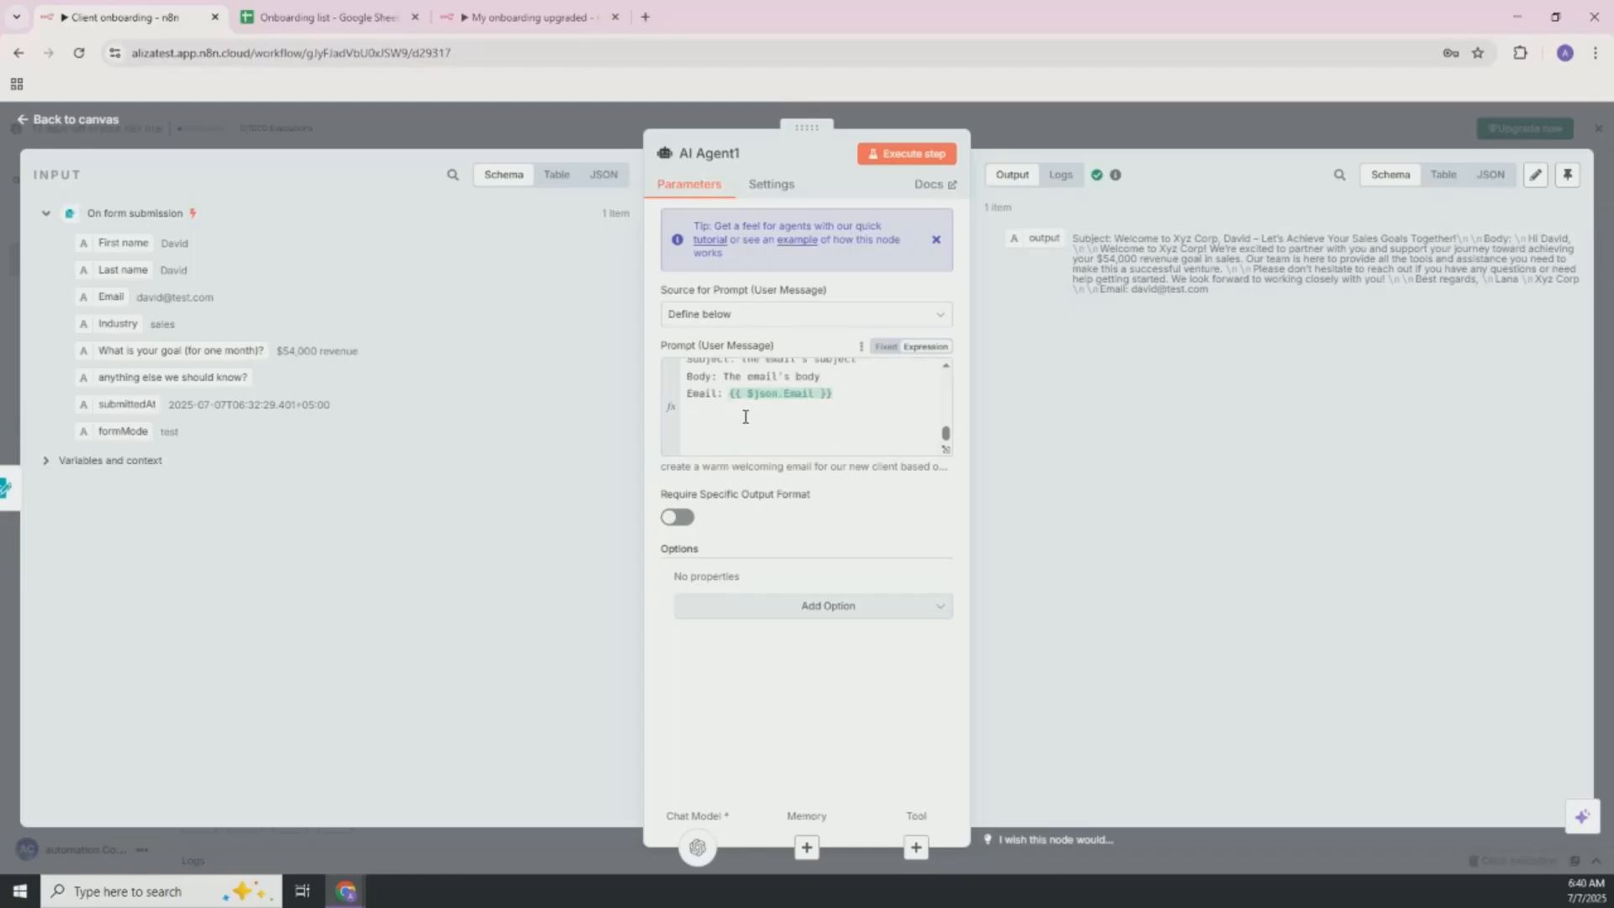
{"action": "scroll", "coordinate": [746, 416], "scroll_direction": "up", "scroll_amount": 3}
{"action": "scroll", "coordinate": [745, 416], "scroll_direction": "down", "scroll_amount": 3}
{"action": "left_click", "coordinate": [716, 366]}
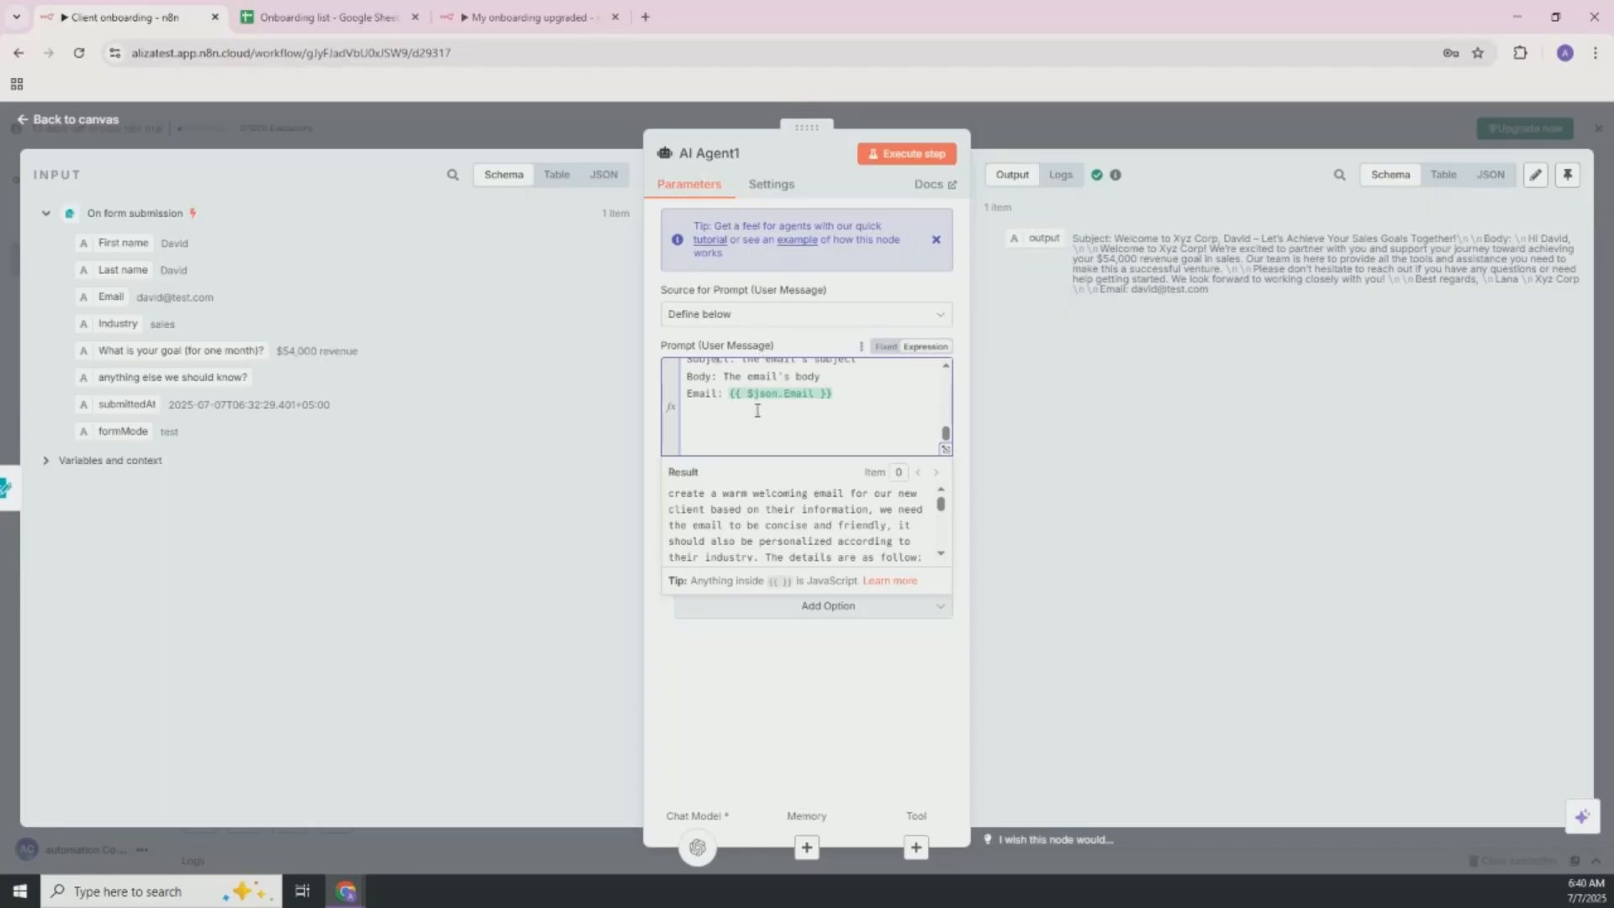
{"action": "left_click", "coordinate": [1101, 130]}
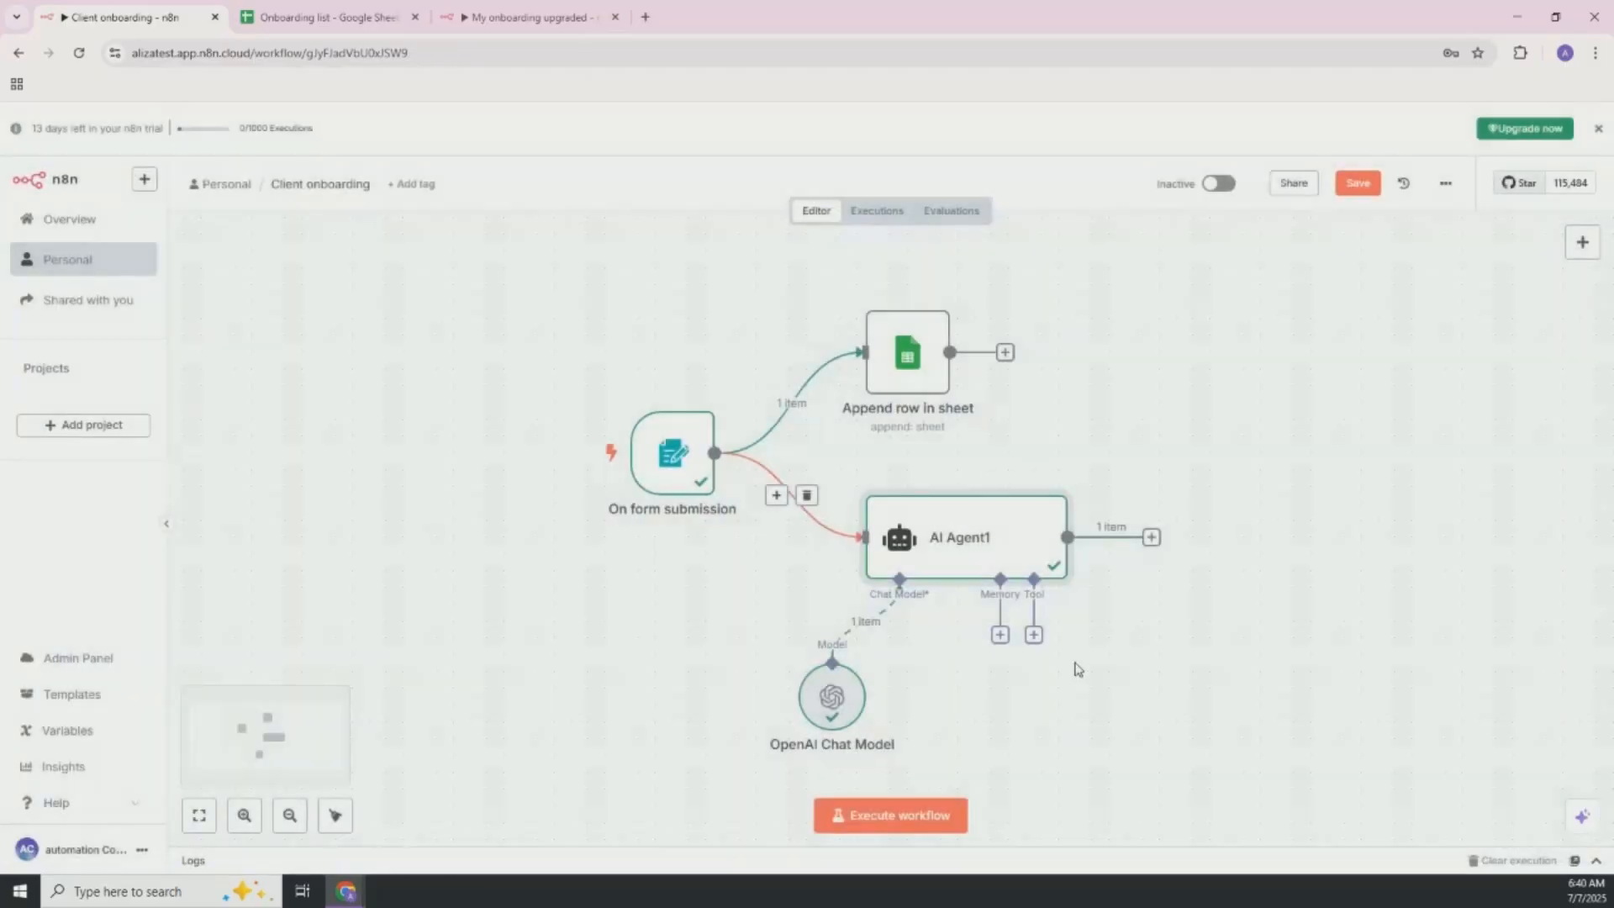
Step: Require a specific output format for the AI Agent and attach a Structured Output Parser to it
{"action": "double_click", "coordinate": [1026, 552]}
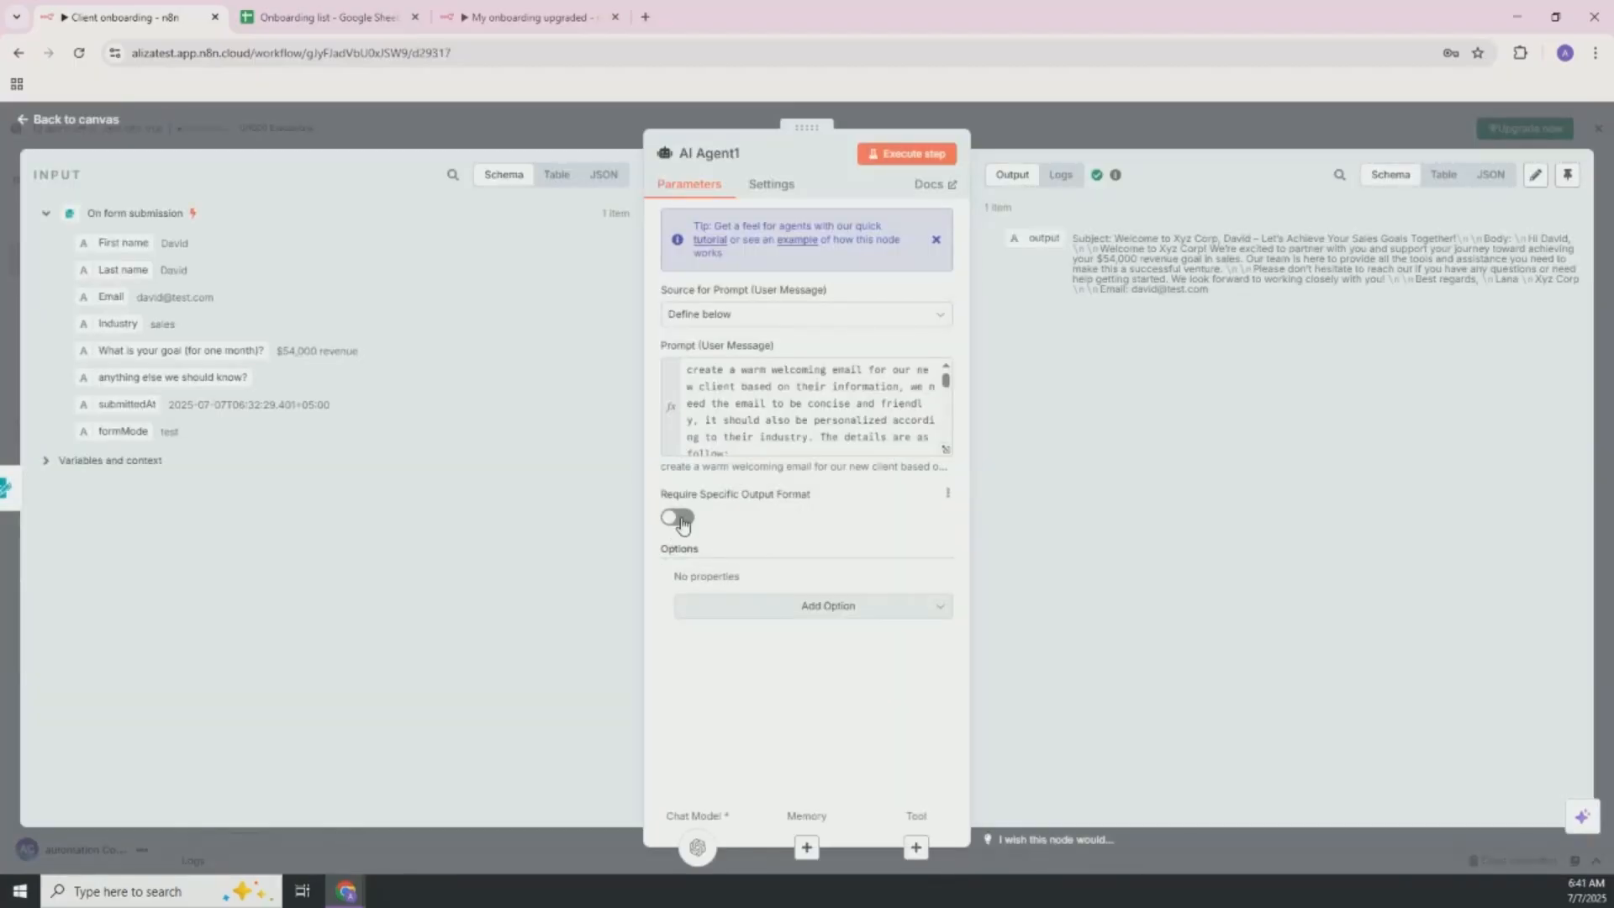
{"action": "left_click", "coordinate": [679, 517]}
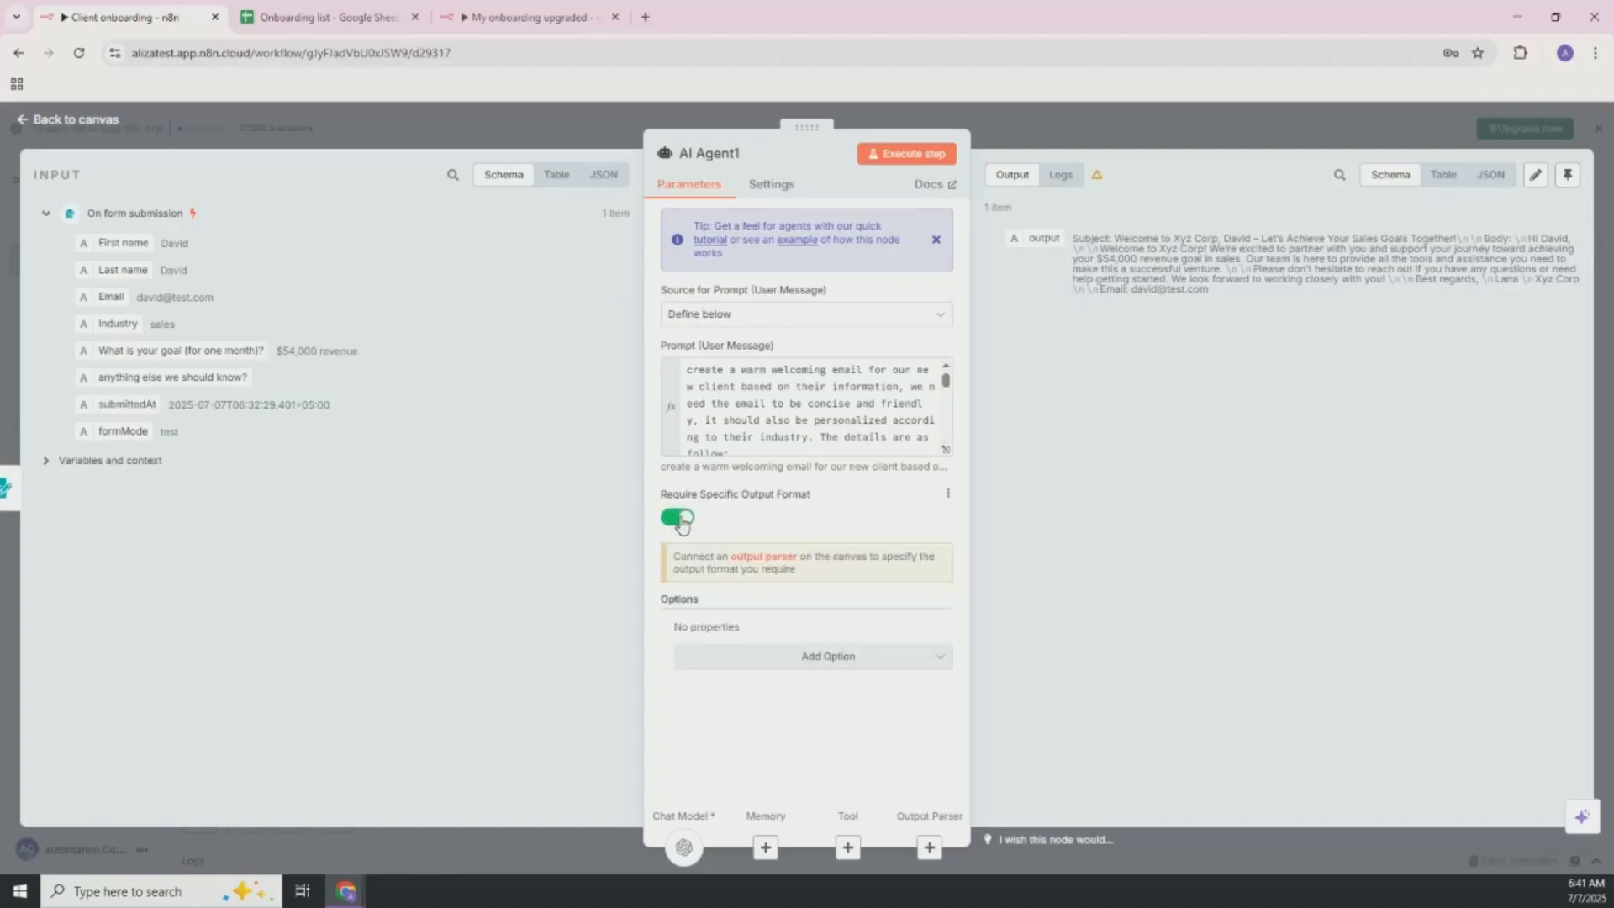
{"action": "left_click", "coordinate": [930, 847]}
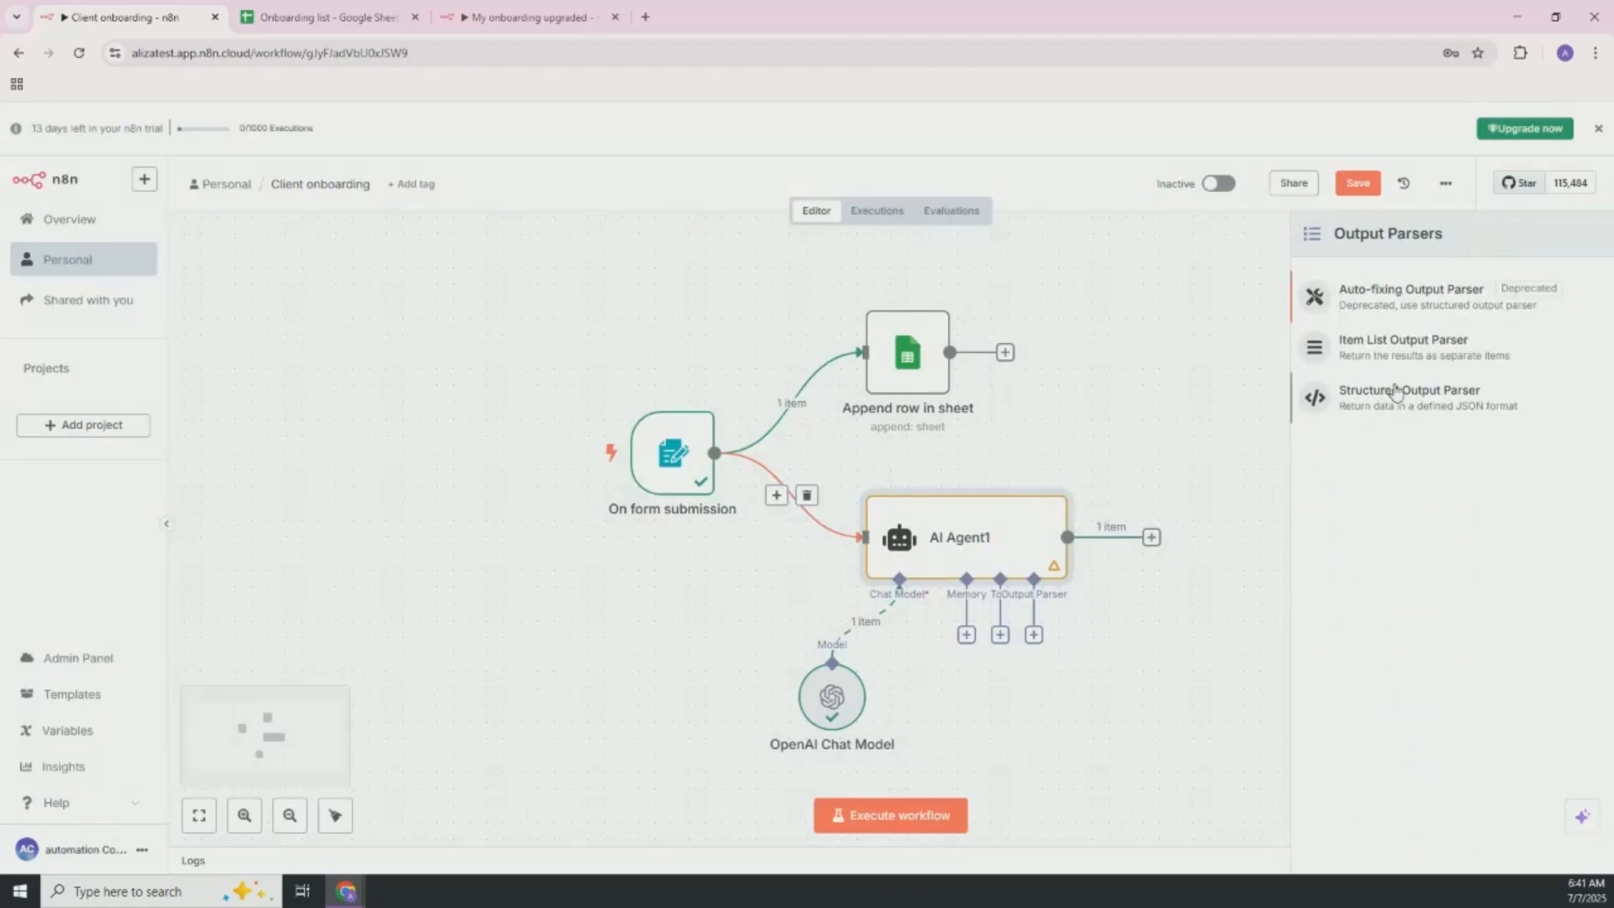
{"action": "left_click", "coordinate": [1400, 401]}
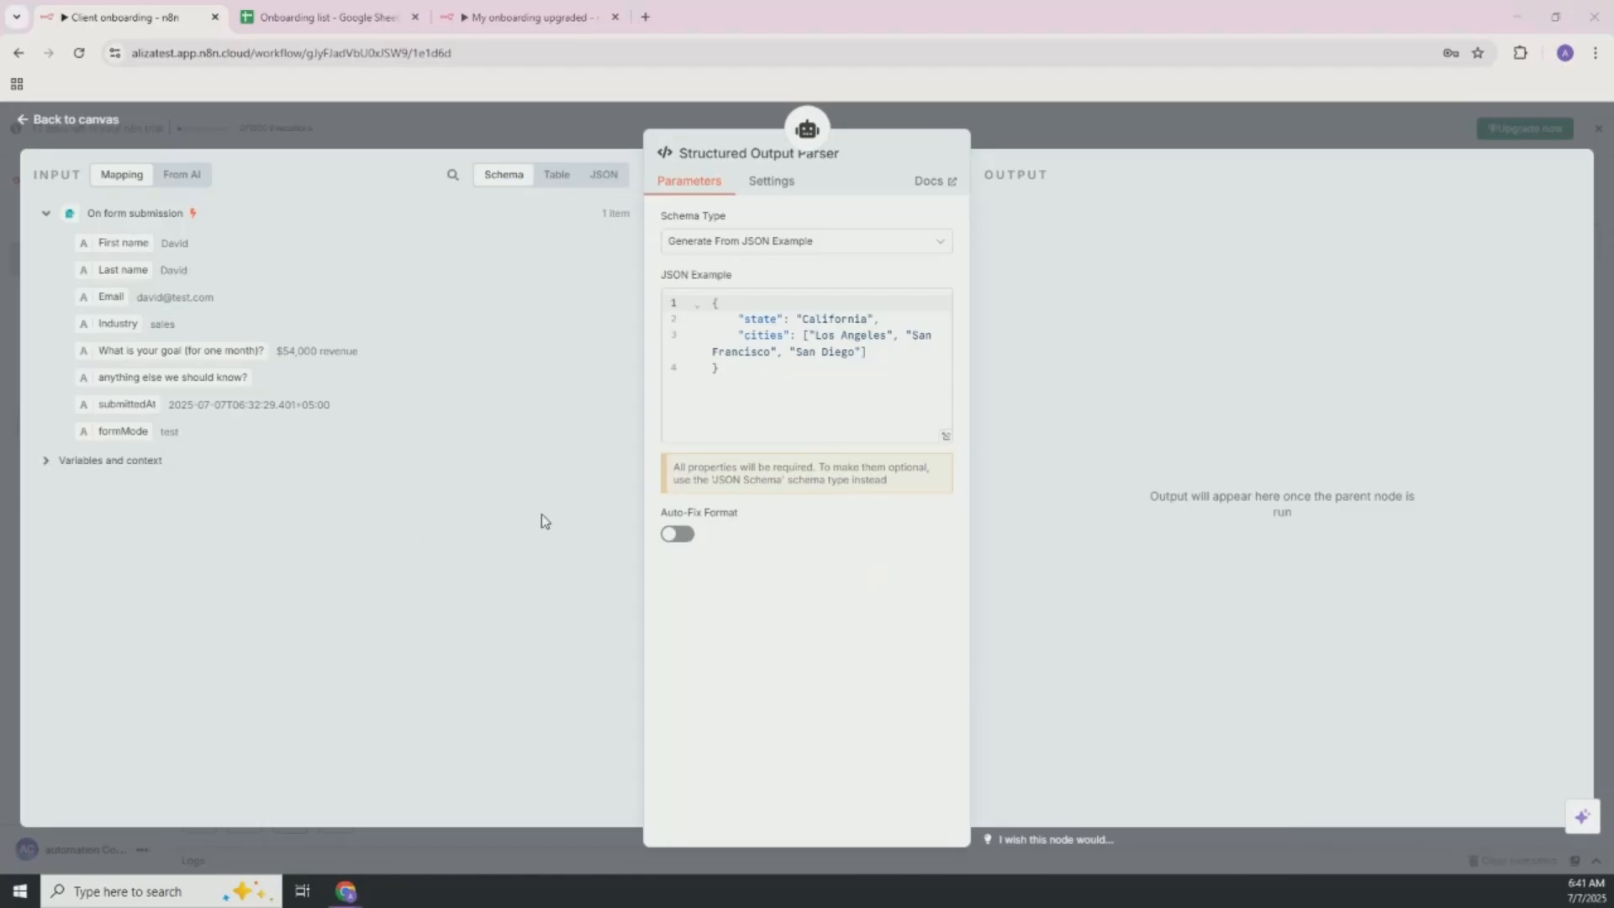
Step: Replace the parser's JSON example with the copied sample containing Subject, Body and Email keys, and return to the canvas
{"action": "left_click", "coordinate": [852, 380]}
{"action": "key", "text": "ctrl+a"}
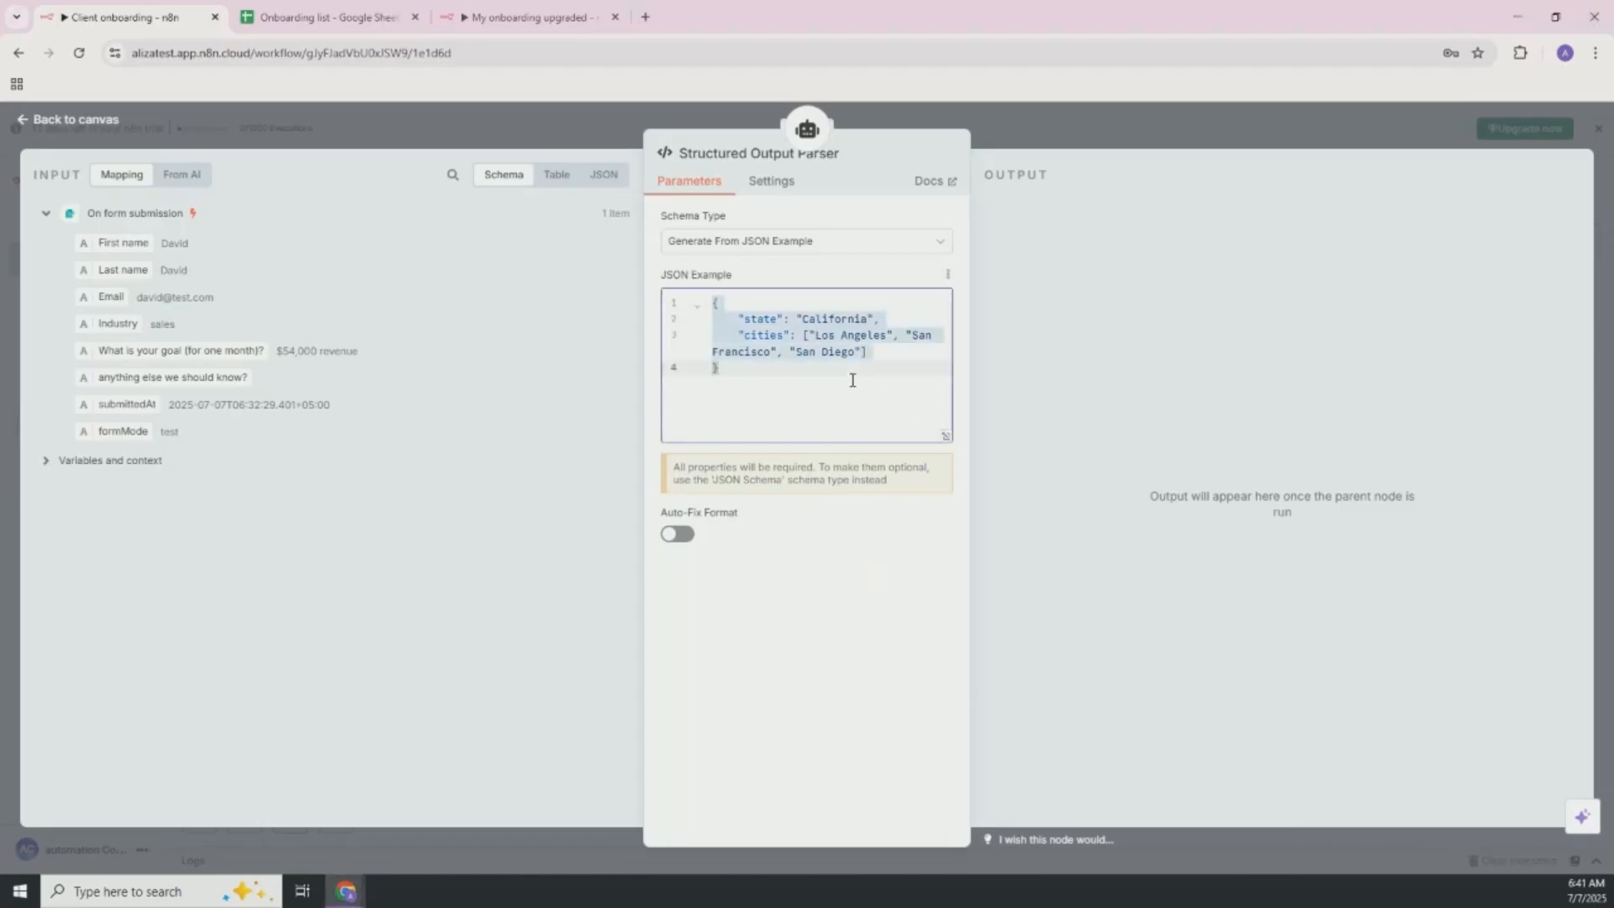
{"action": "key", "text": "ctrl+v"}
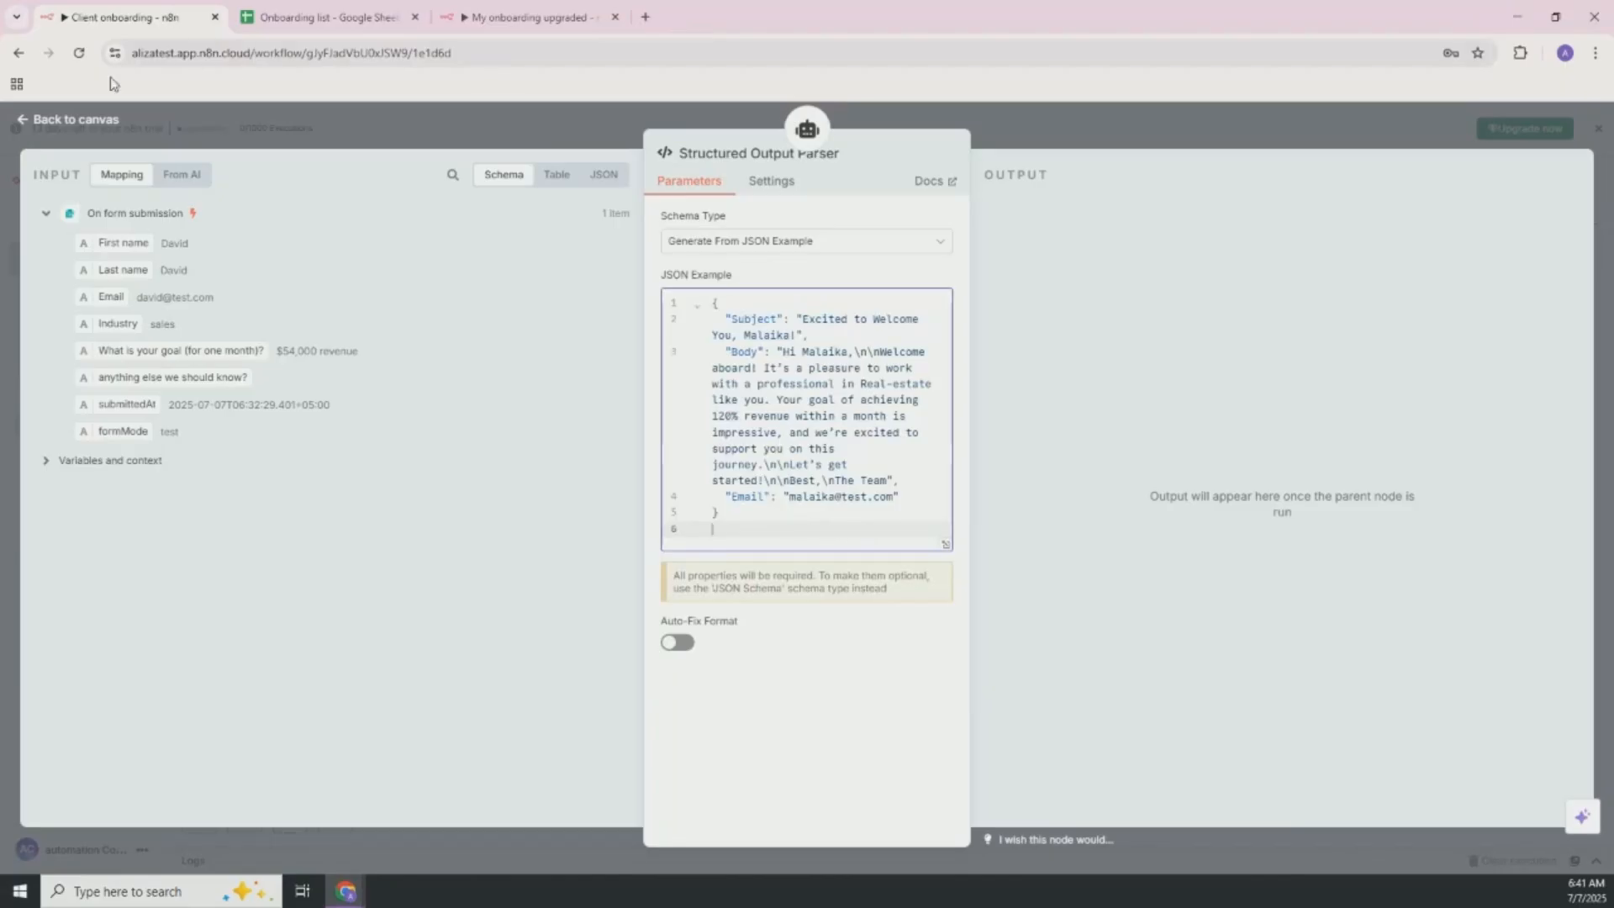
{"action": "left_click", "coordinate": [30, 120]}
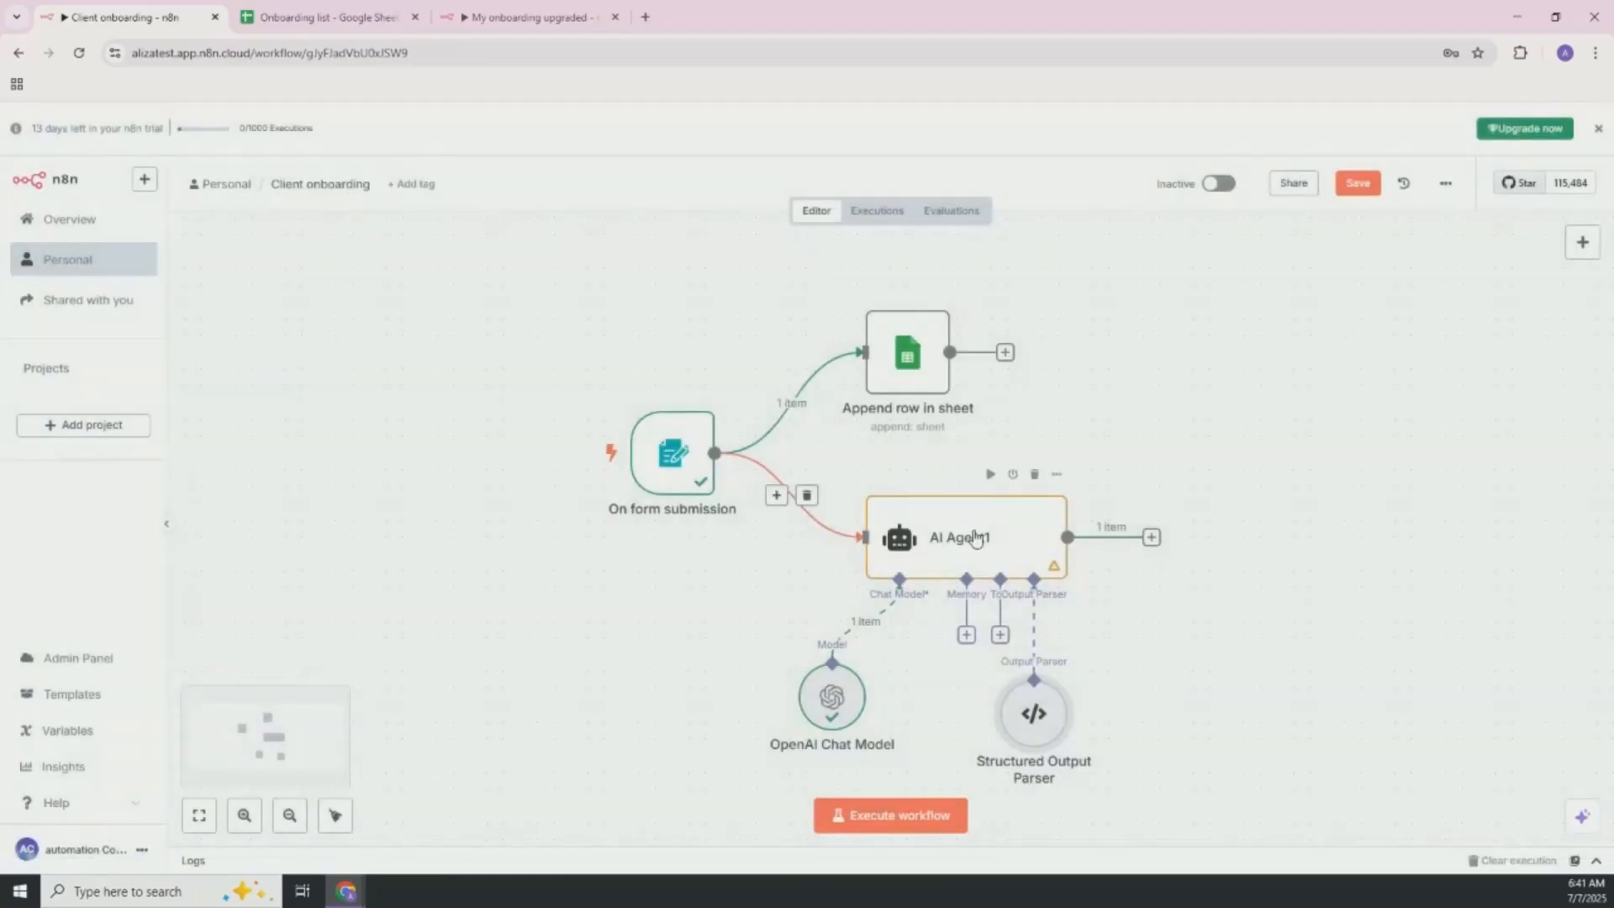
Step: Run the AI Agent step again with the output parser attached and return to the canvas
{"action": "double_click", "coordinate": [975, 538]}
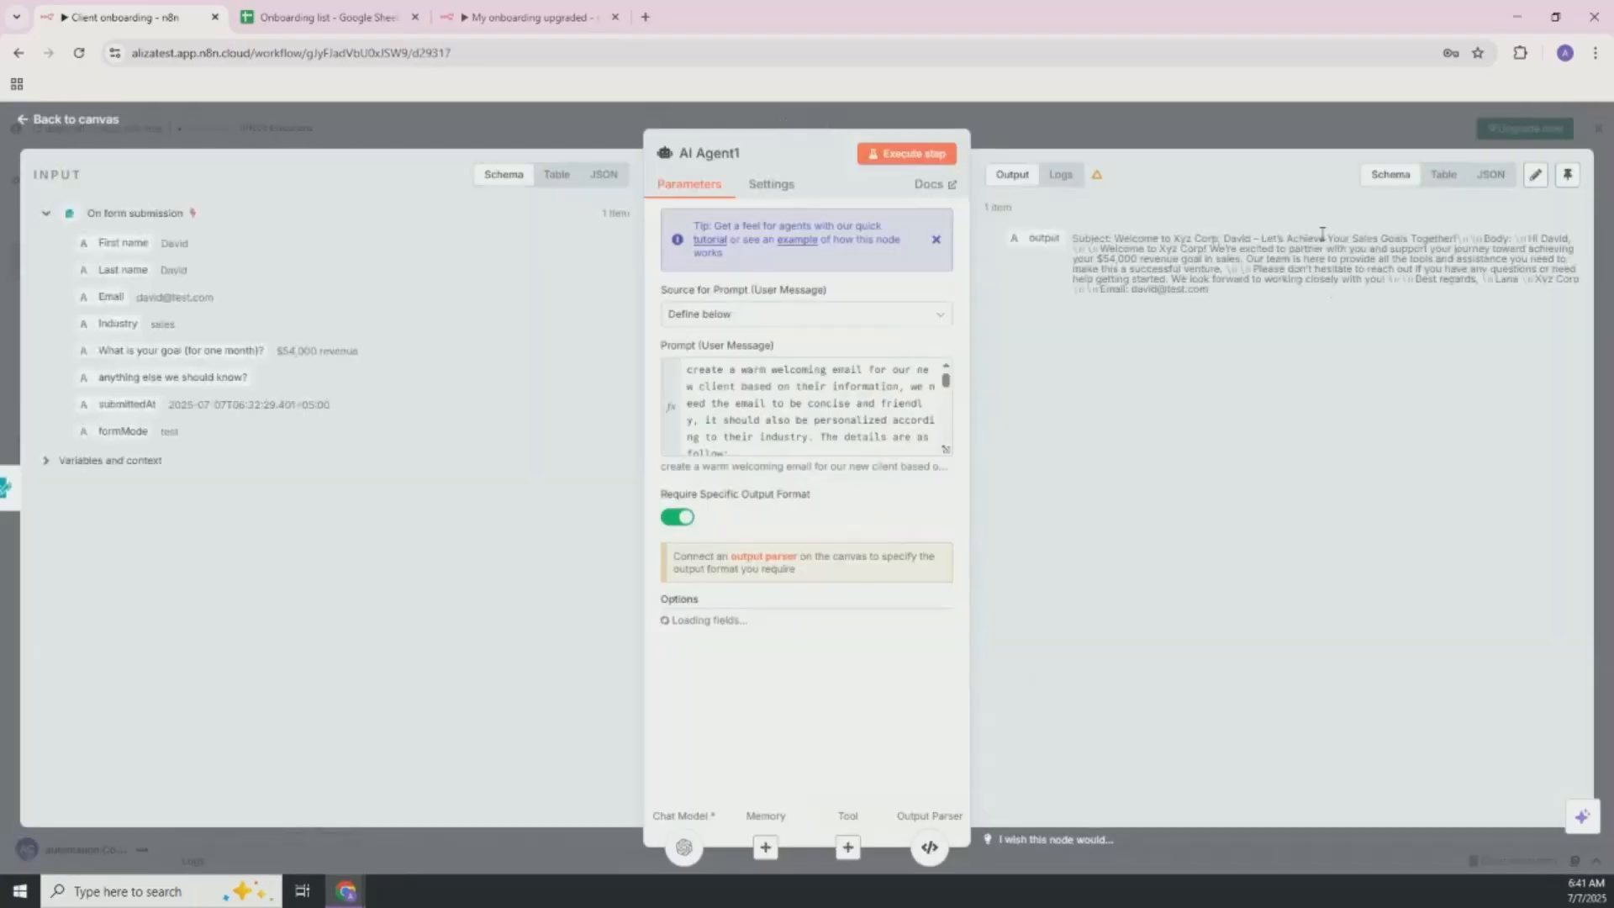
{"action": "left_click", "coordinate": [923, 160]}
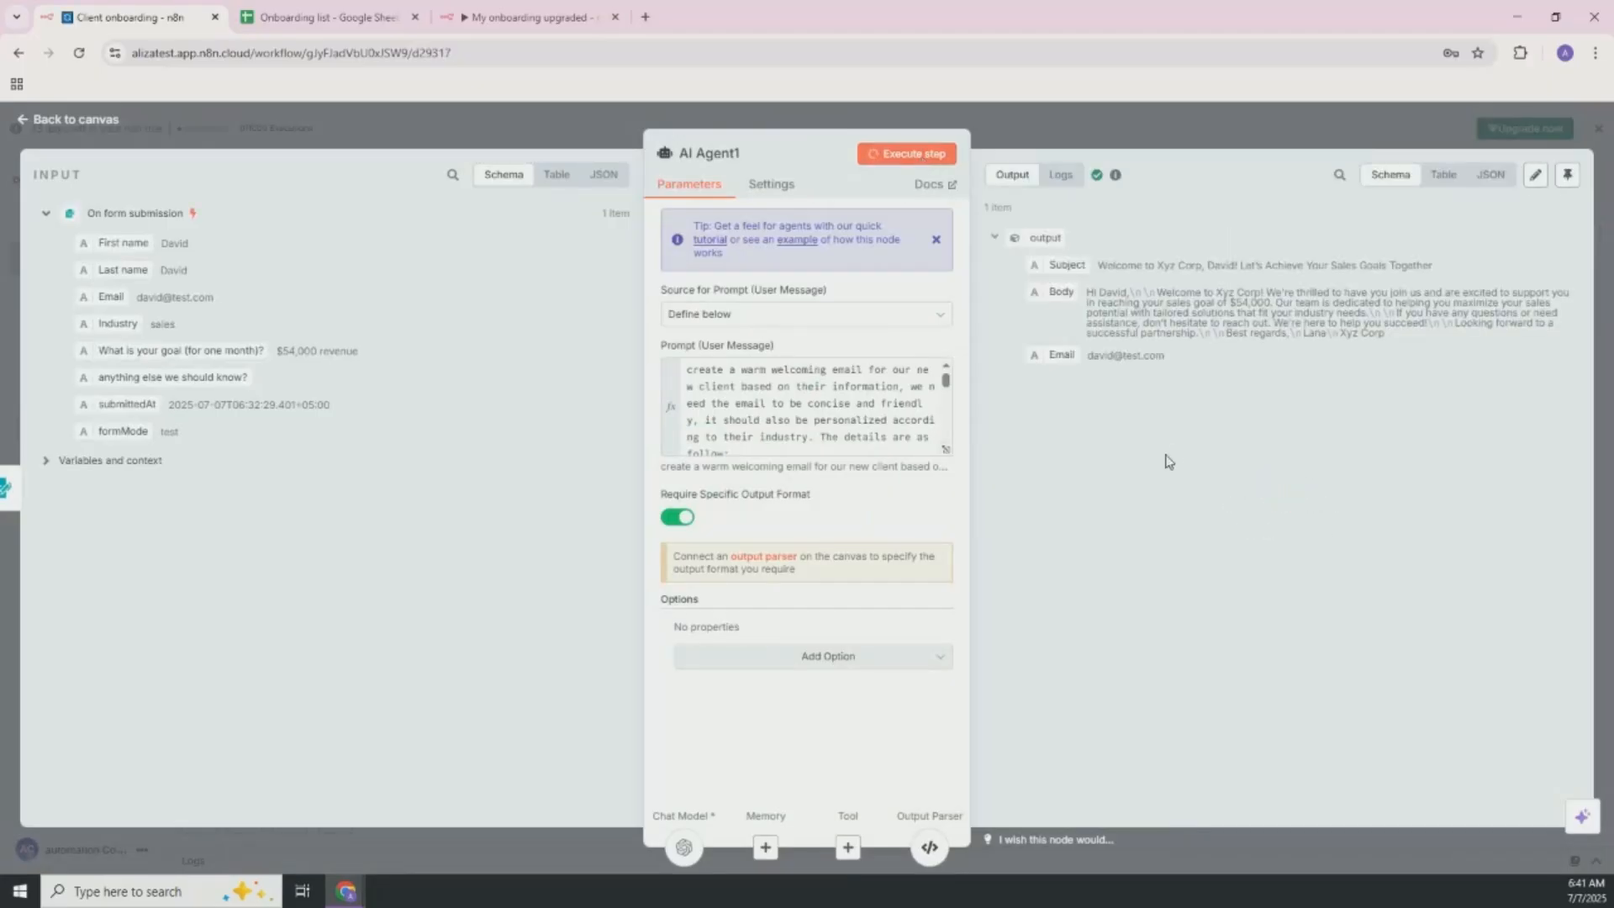
{"action": "left_click", "coordinate": [1269, 140]}
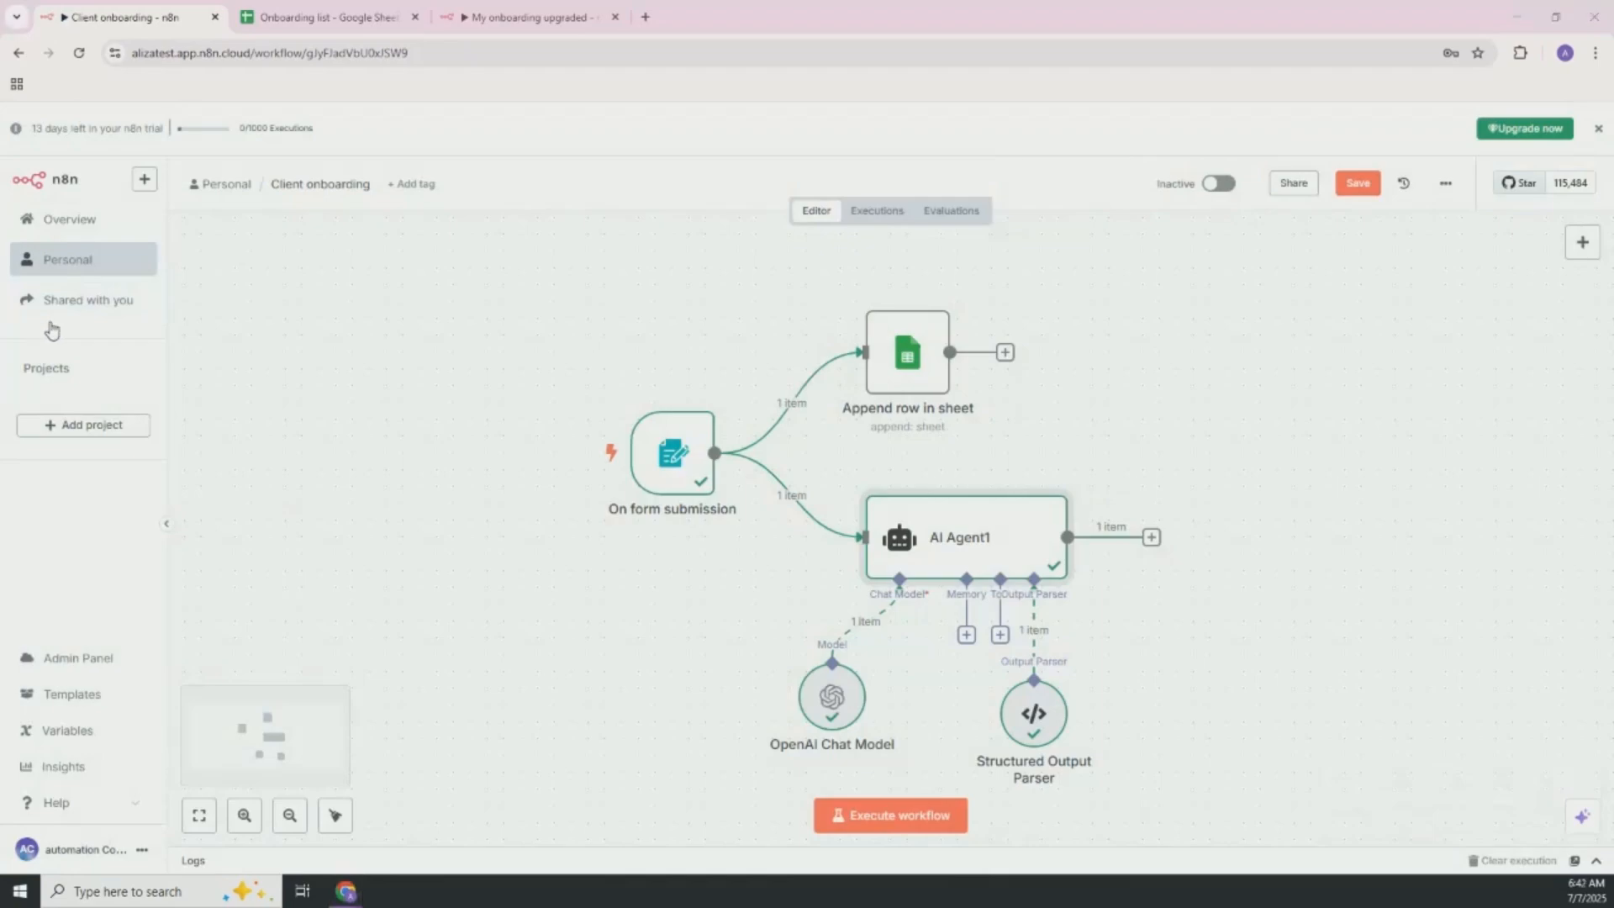
Step: Add a Gmail node with the "Send a message" action after the AI Agent
{"action": "left_click", "coordinate": [1153, 539]}
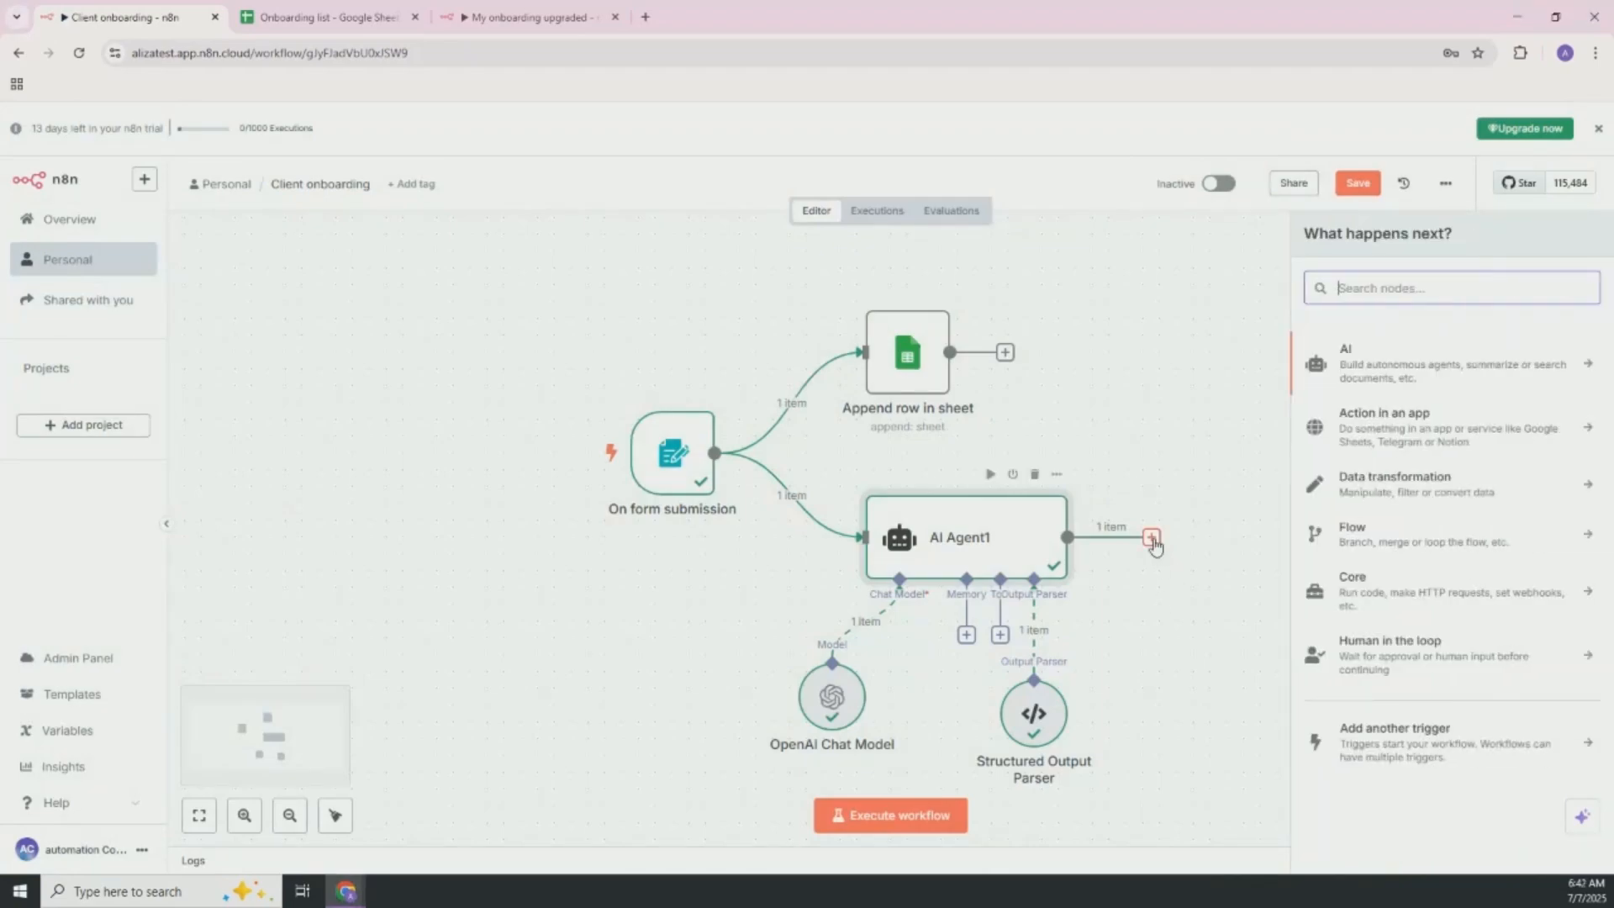
{"action": "type", "text": "gmail"}
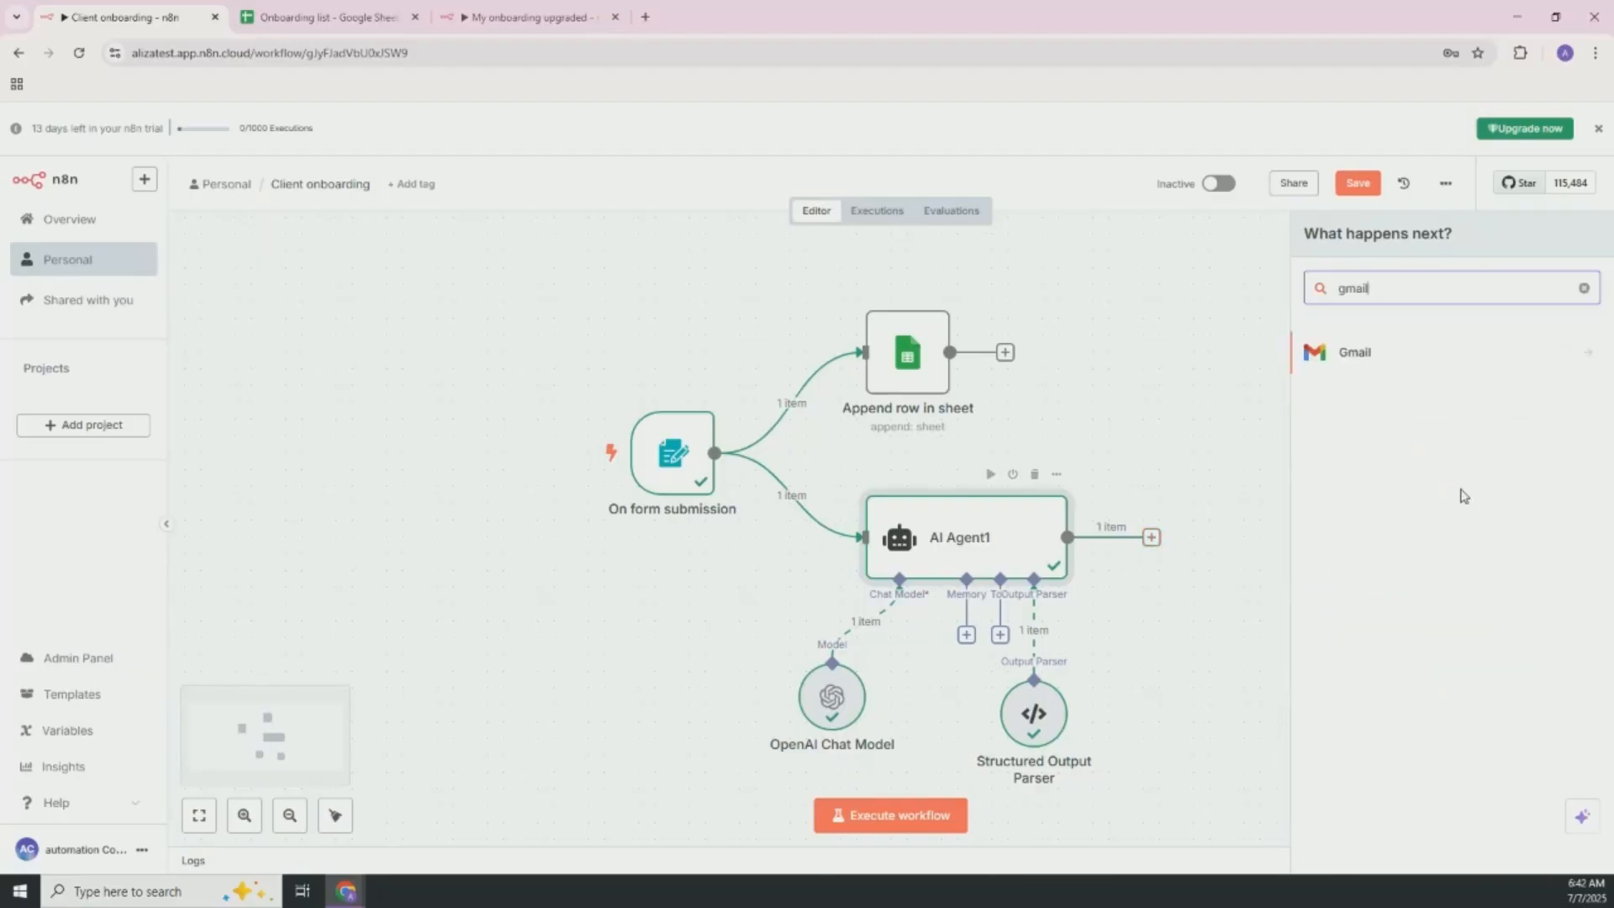
{"action": "left_click", "coordinate": [1353, 358]}
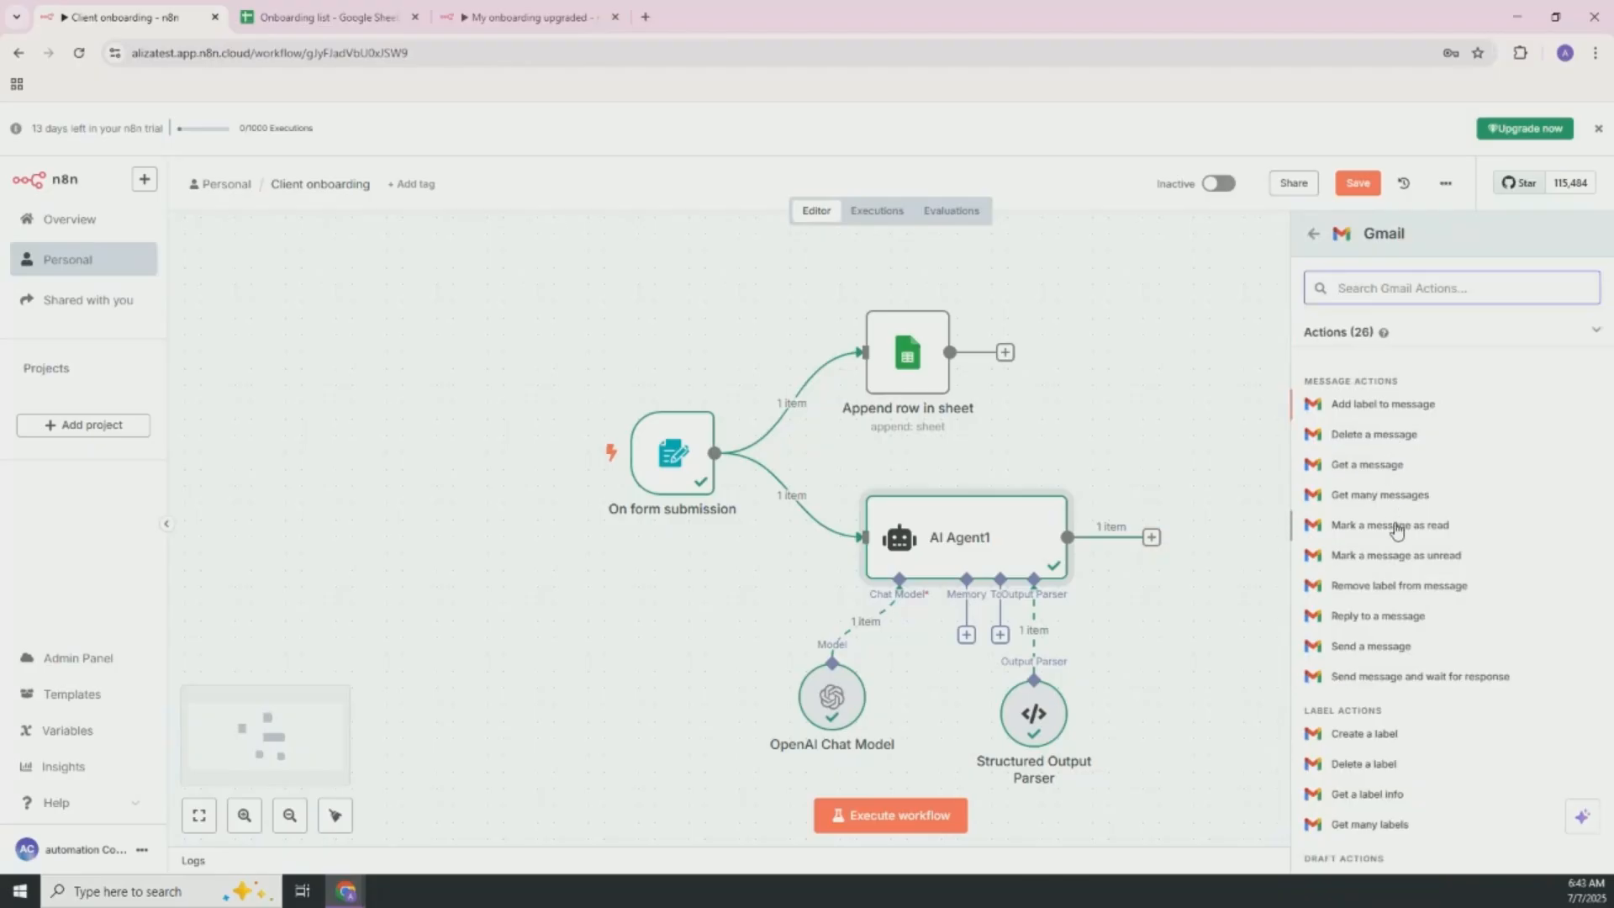
{"action": "left_click", "coordinate": [1403, 648]}
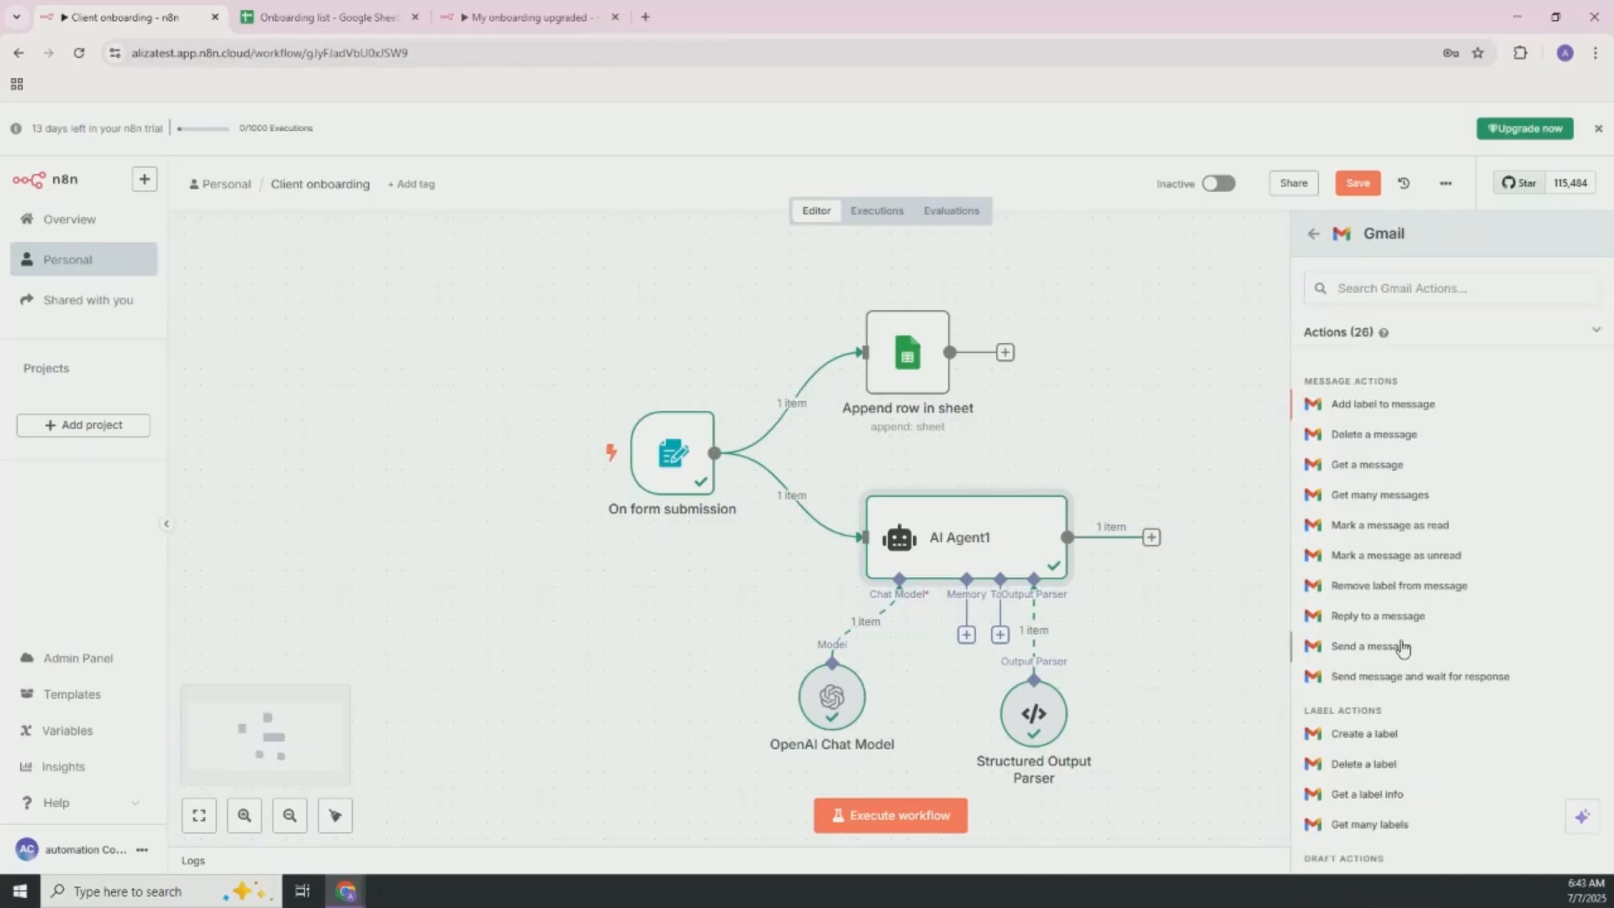
{"action": "left_click", "coordinate": [1350, 653]}
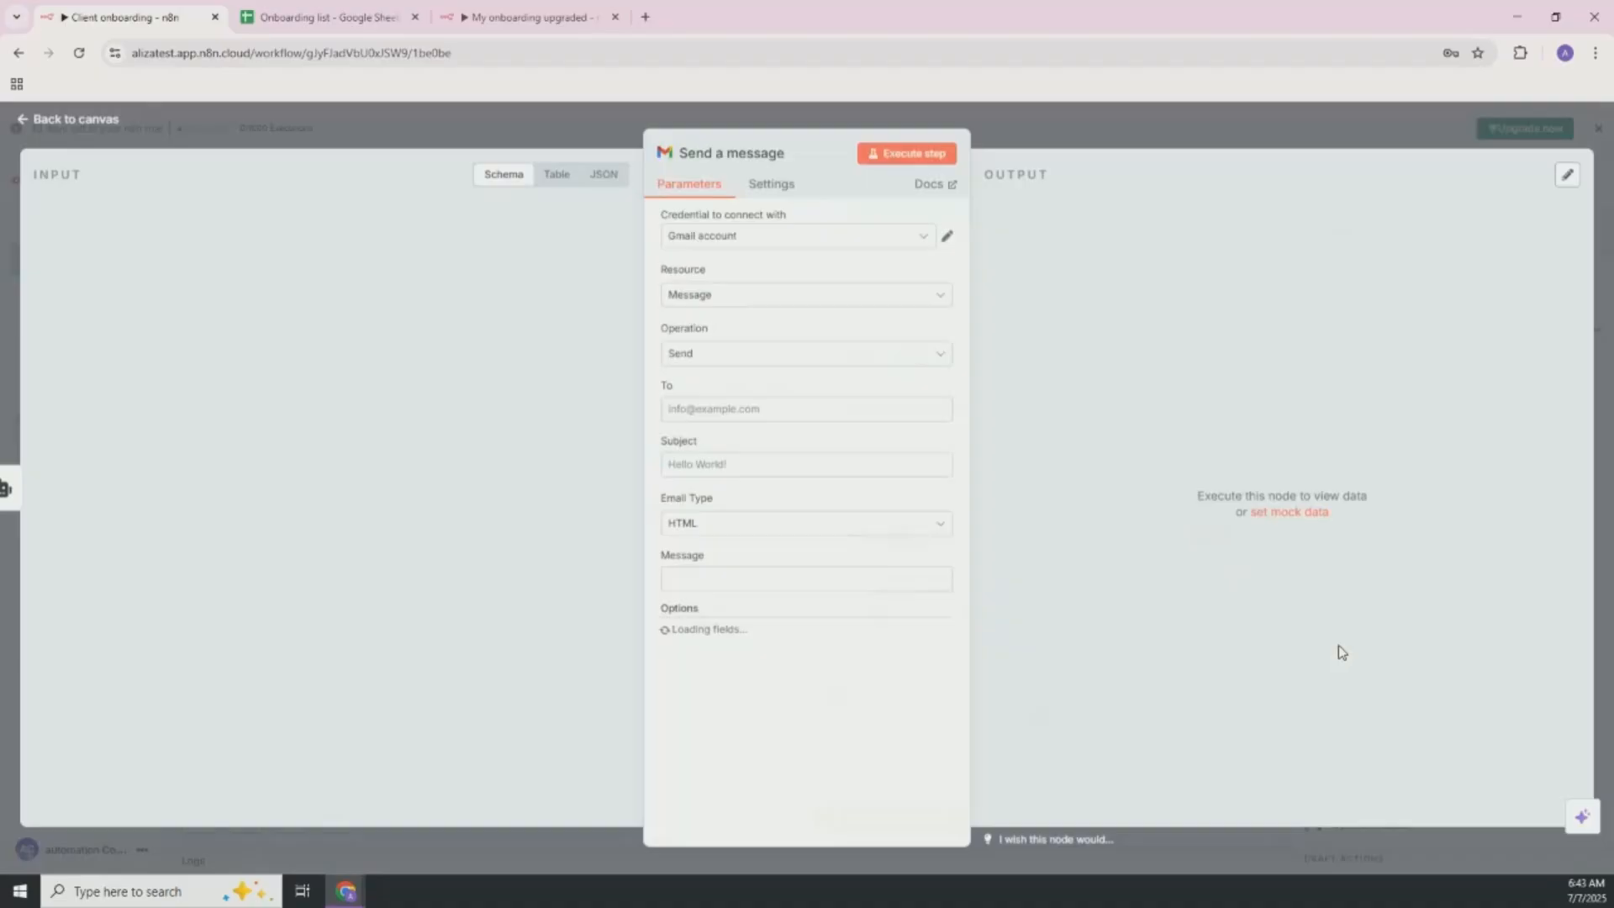
Step: View the form for a new Gmail credential and close it without connecting, keeping the existing Gmail account selected
{"action": "left_click", "coordinate": [925, 237]}
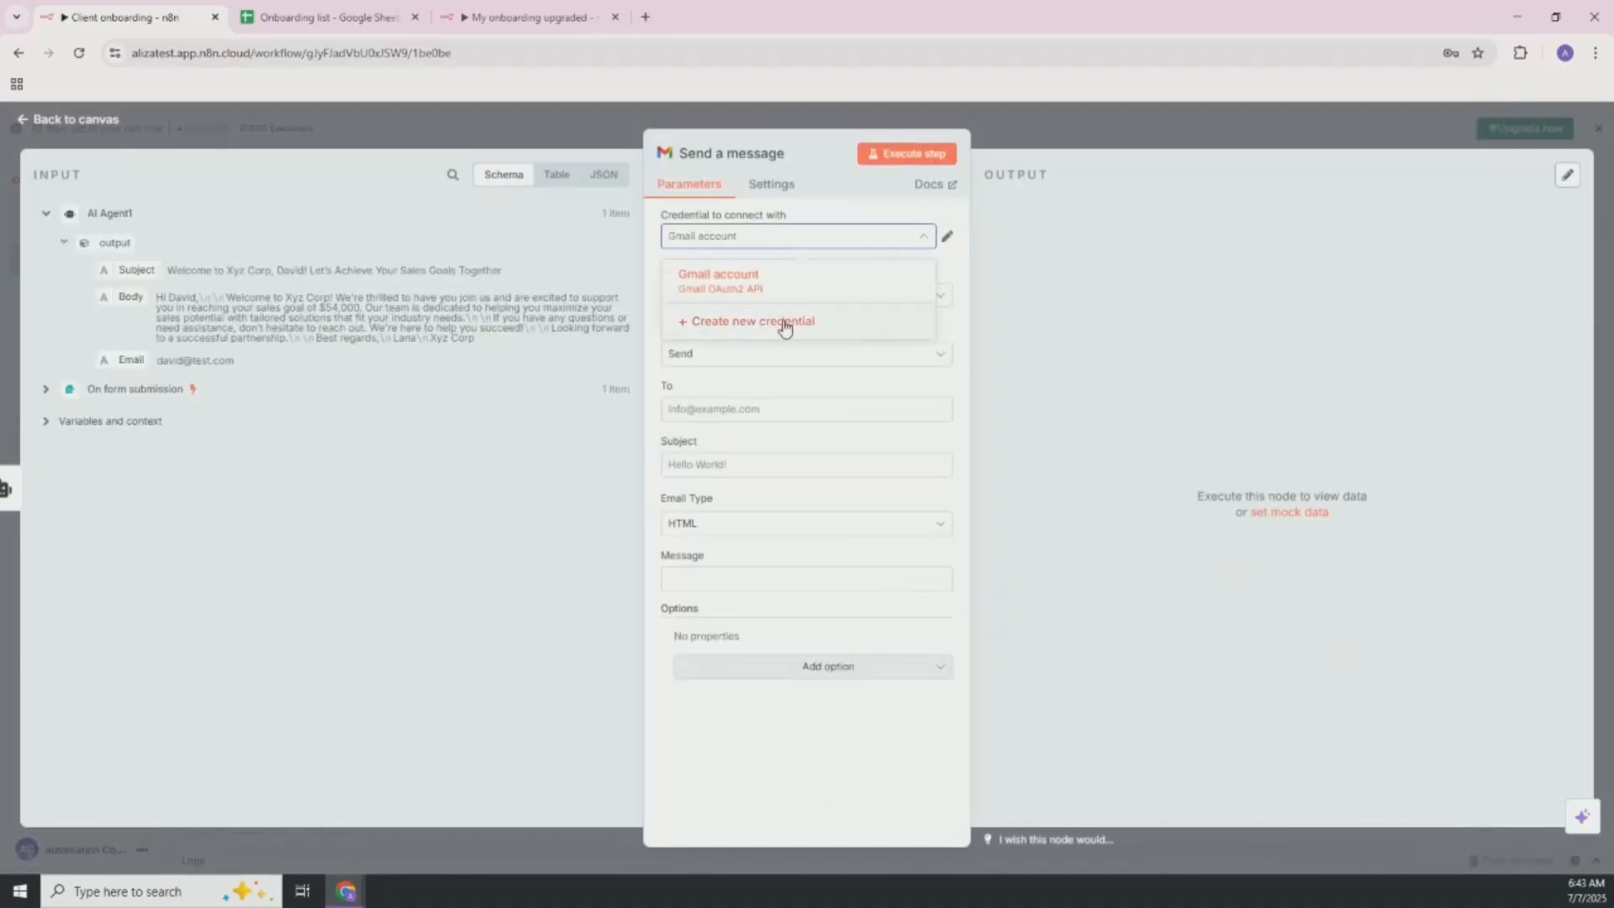
{"action": "left_click", "coordinate": [786, 328]}
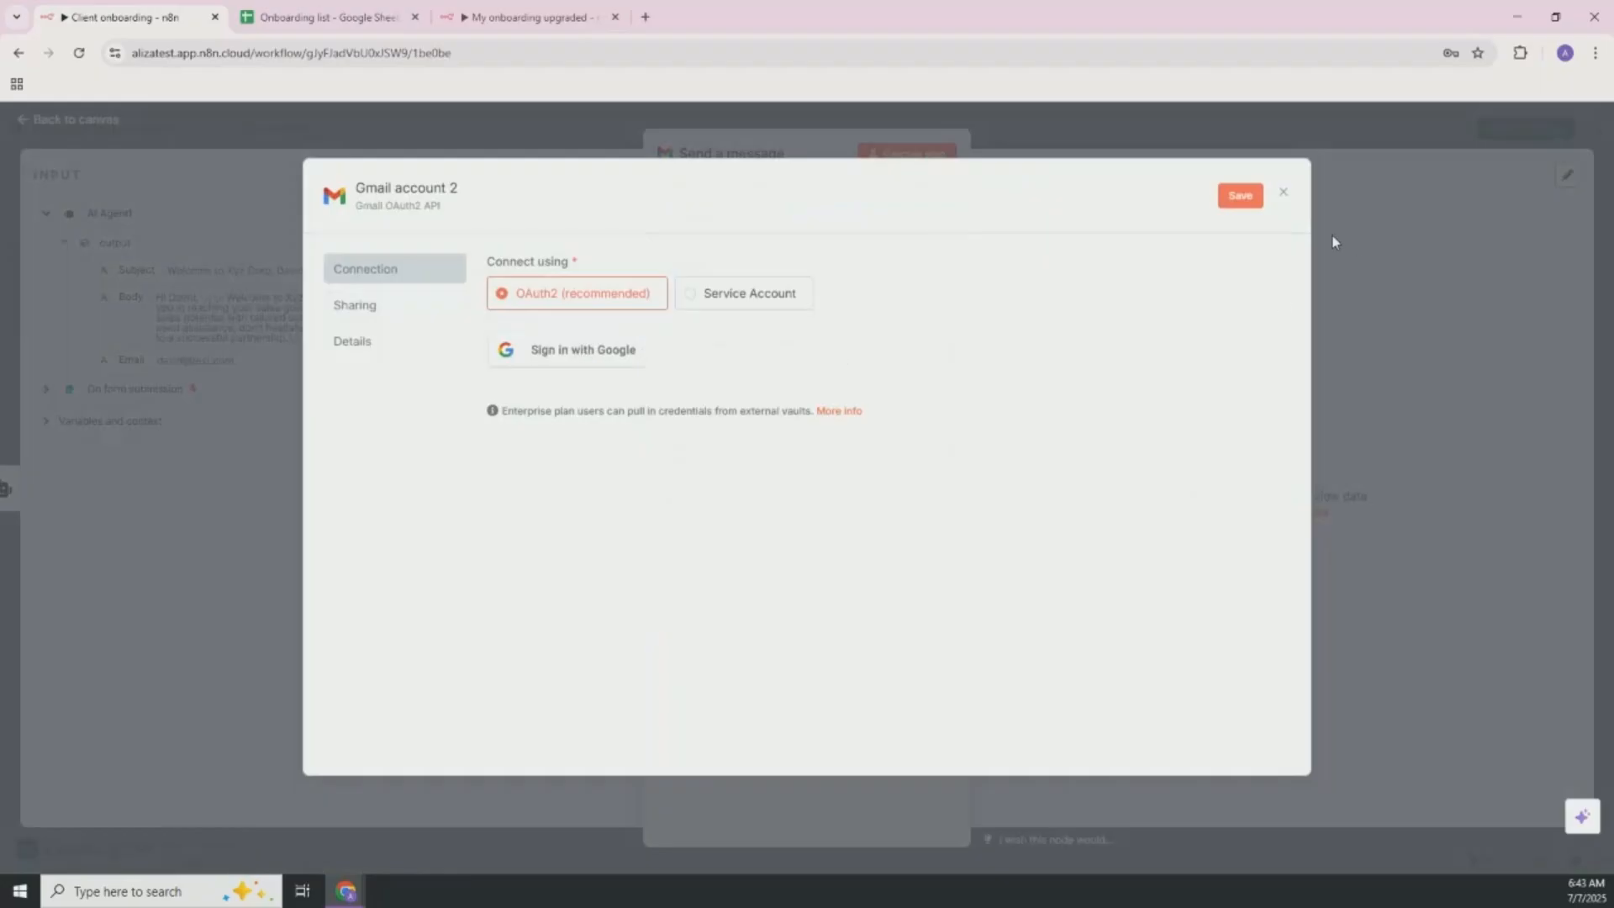
{"action": "left_click", "coordinate": [1283, 192]}
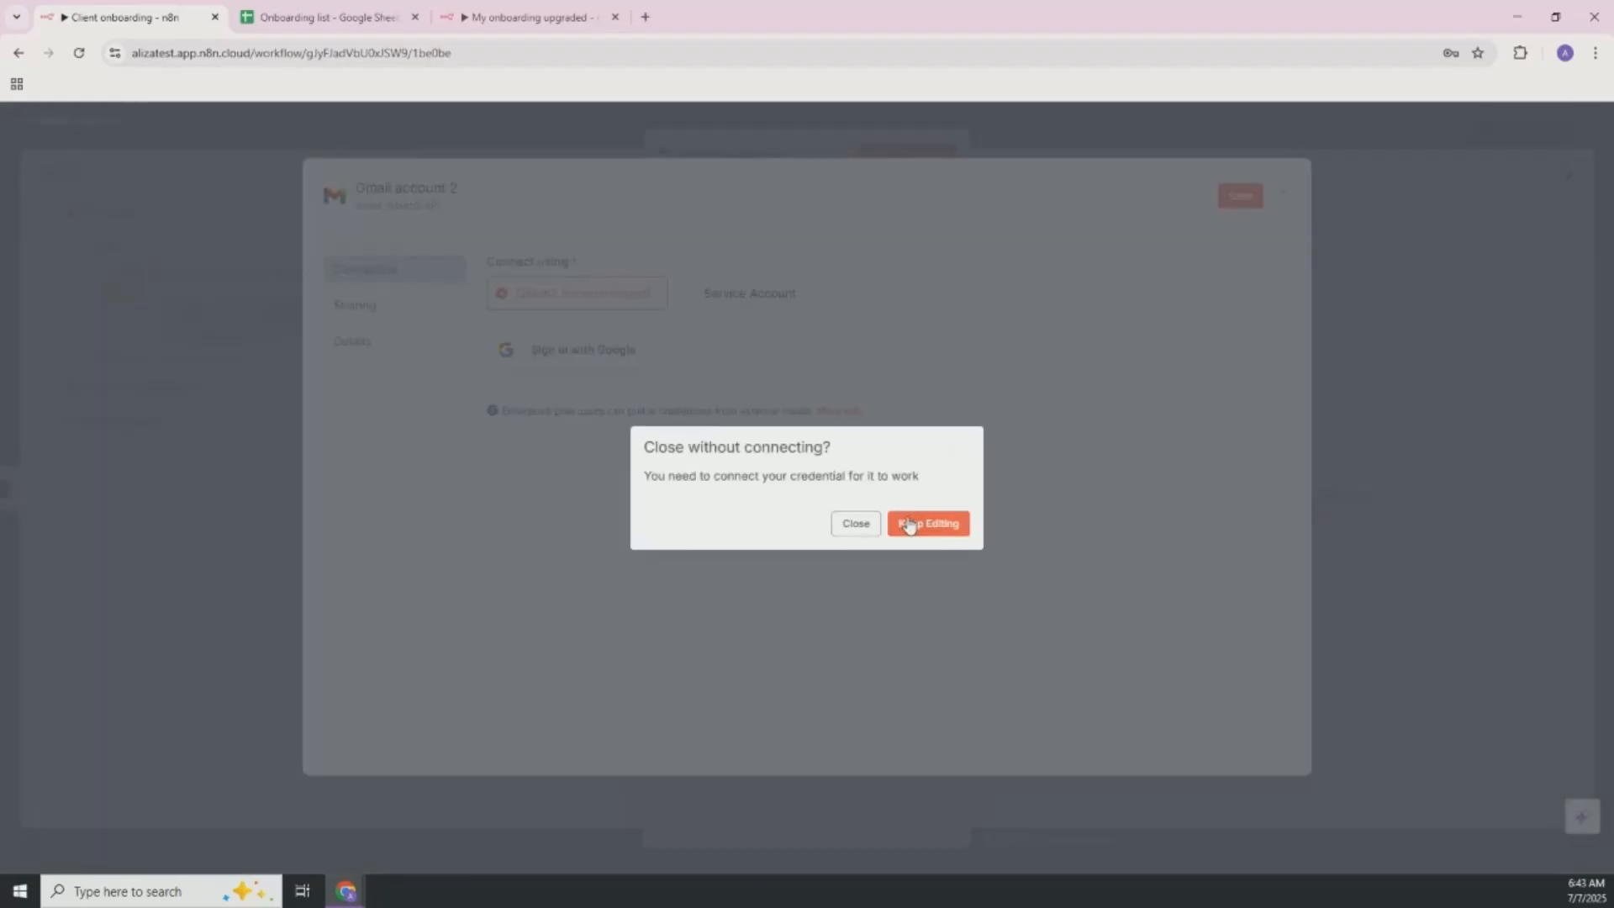
{"action": "left_click", "coordinate": [858, 523]}
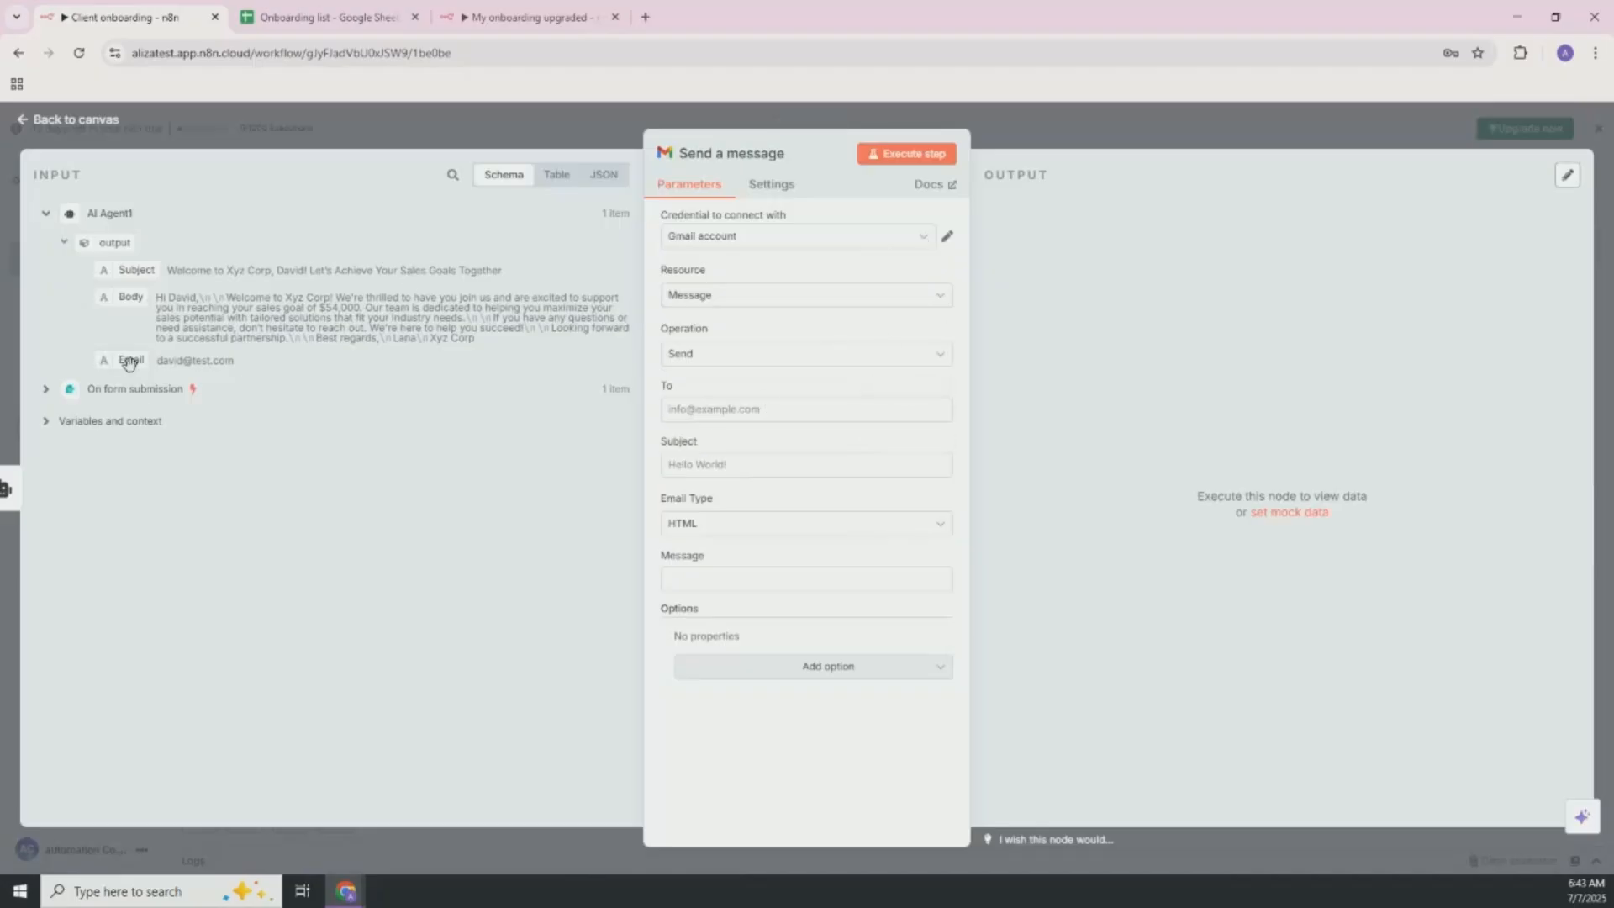
Step: Map the AI Agent's Email output to the recipient of the Gmail message as {{ $json.output.Email }}
{"action": "left_click_drag", "start_coordinate": [132, 362], "coordinate": [745, 430]}
{"action": "left_click_drag", "start_coordinate": [117, 363], "coordinate": [767, 413]}
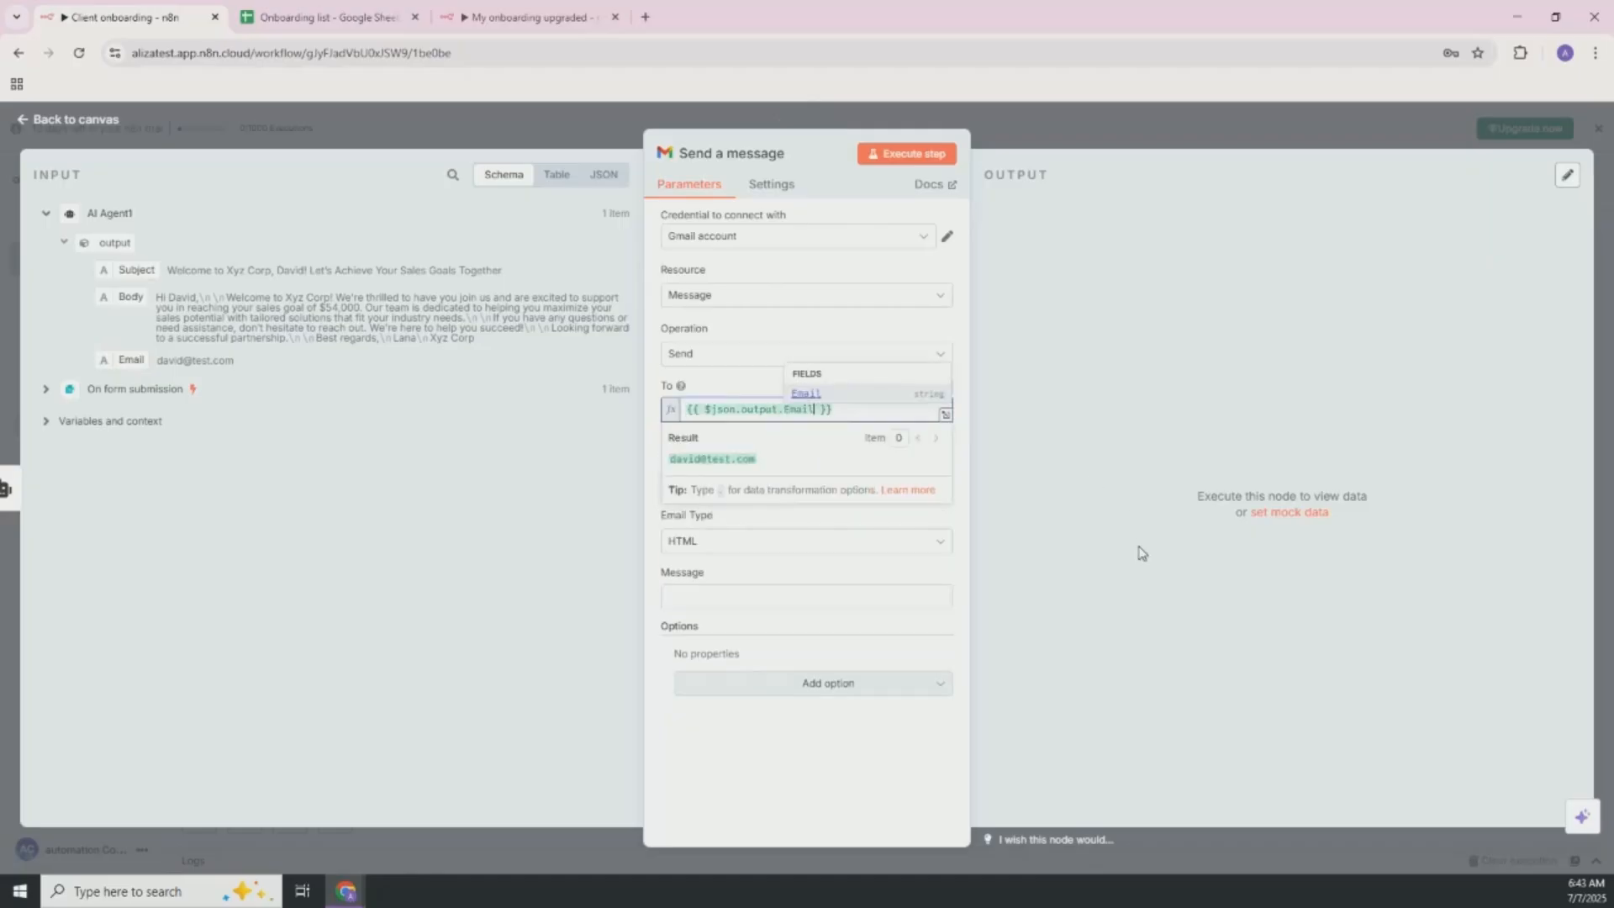
{"action": "left_click", "coordinate": [1131, 591]}
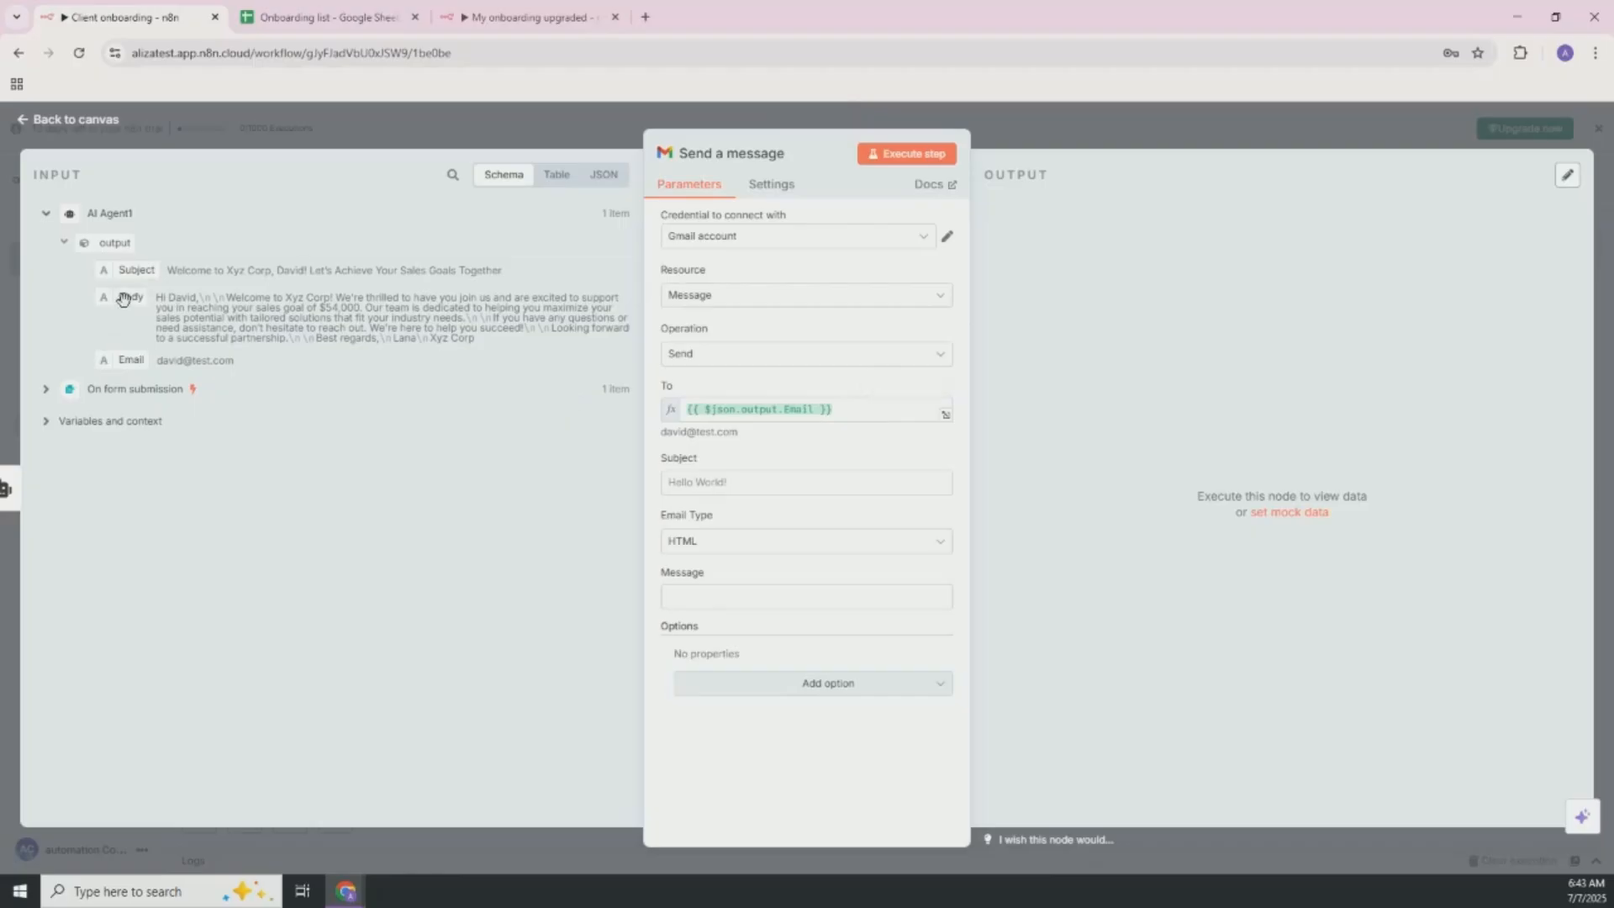
Step: Map the agent's Body output to the Gmail message text and its Subject output to the email subject
{"action": "left_click_drag", "start_coordinate": [124, 299], "coordinate": [780, 597]}
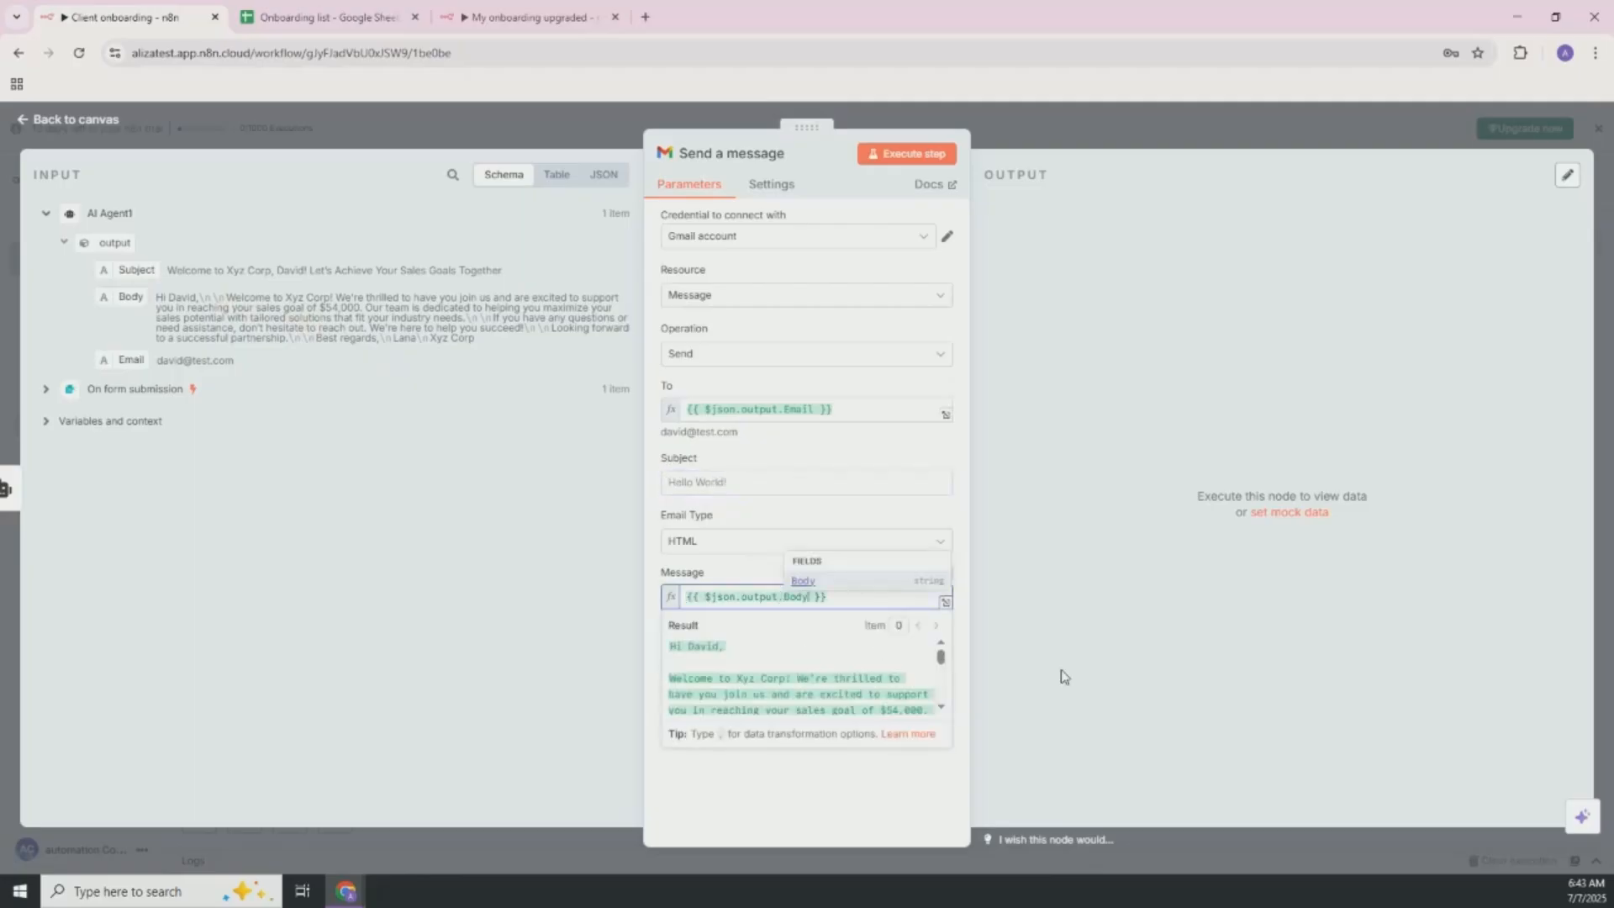
{"action": "left_click", "coordinate": [1163, 672]}
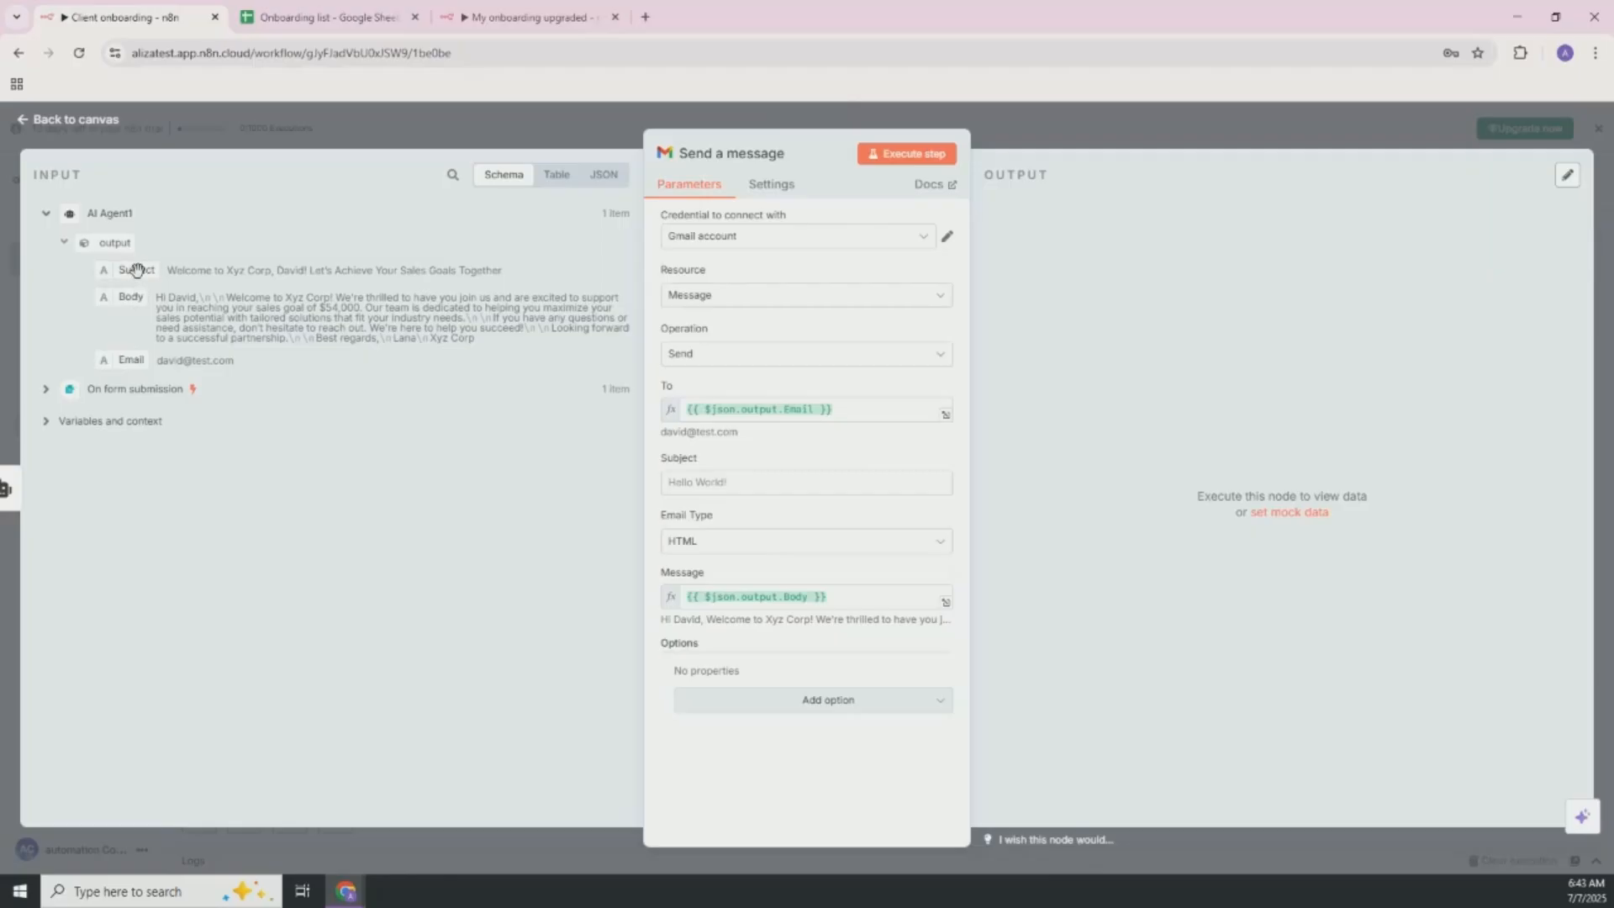
{"action": "left_click_drag", "start_coordinate": [137, 269], "coordinate": [824, 493]}
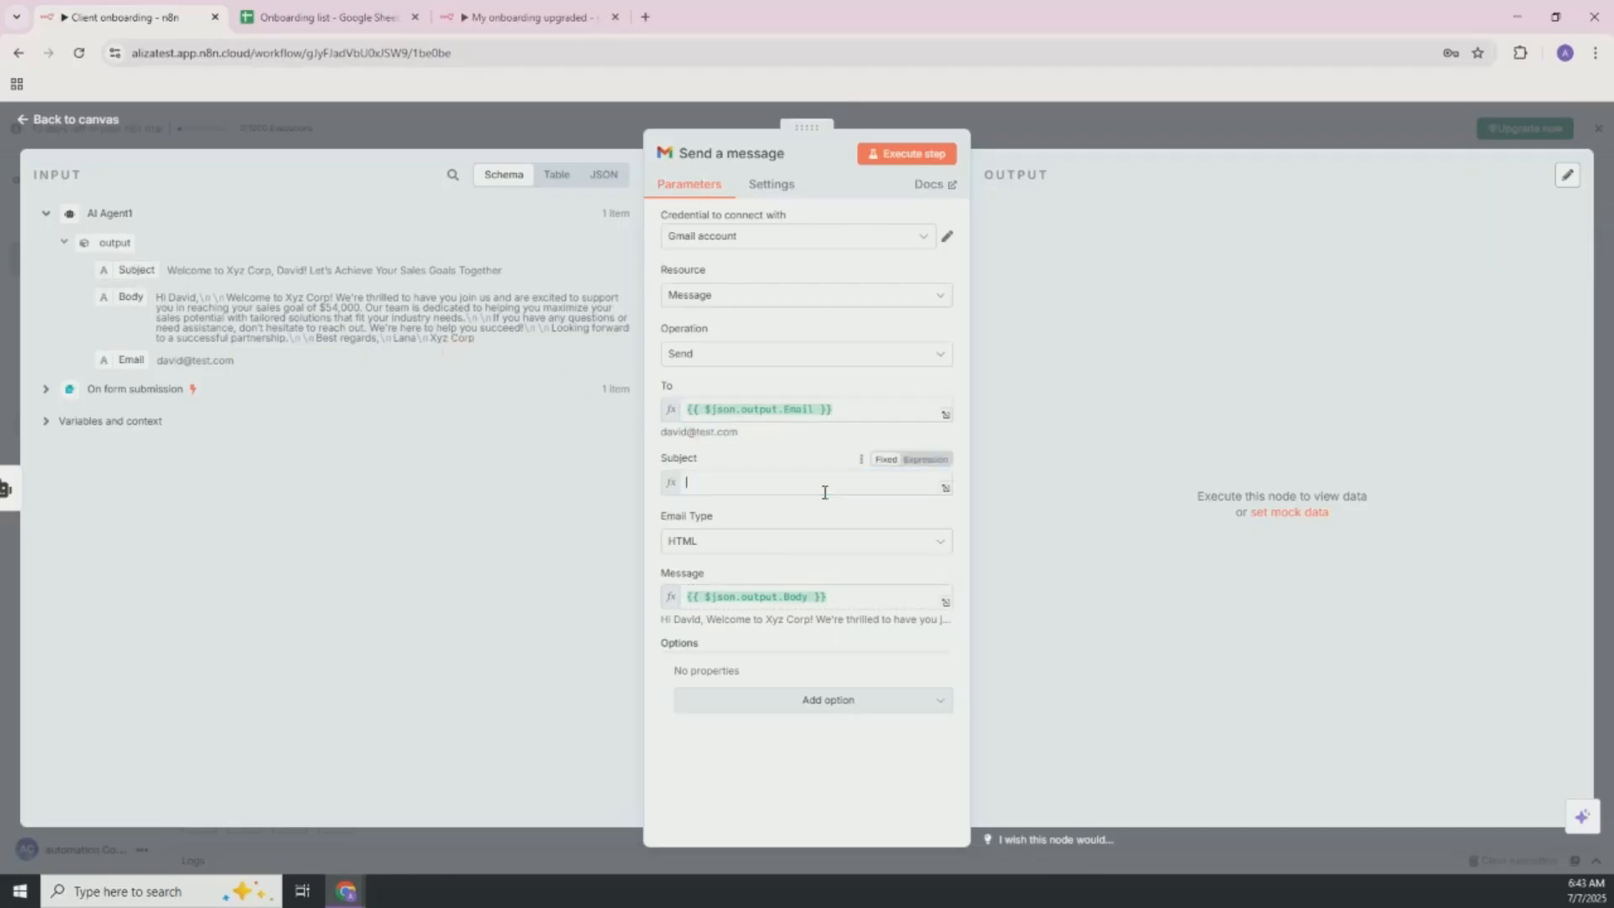
{"action": "left_click", "coordinate": [1064, 411]}
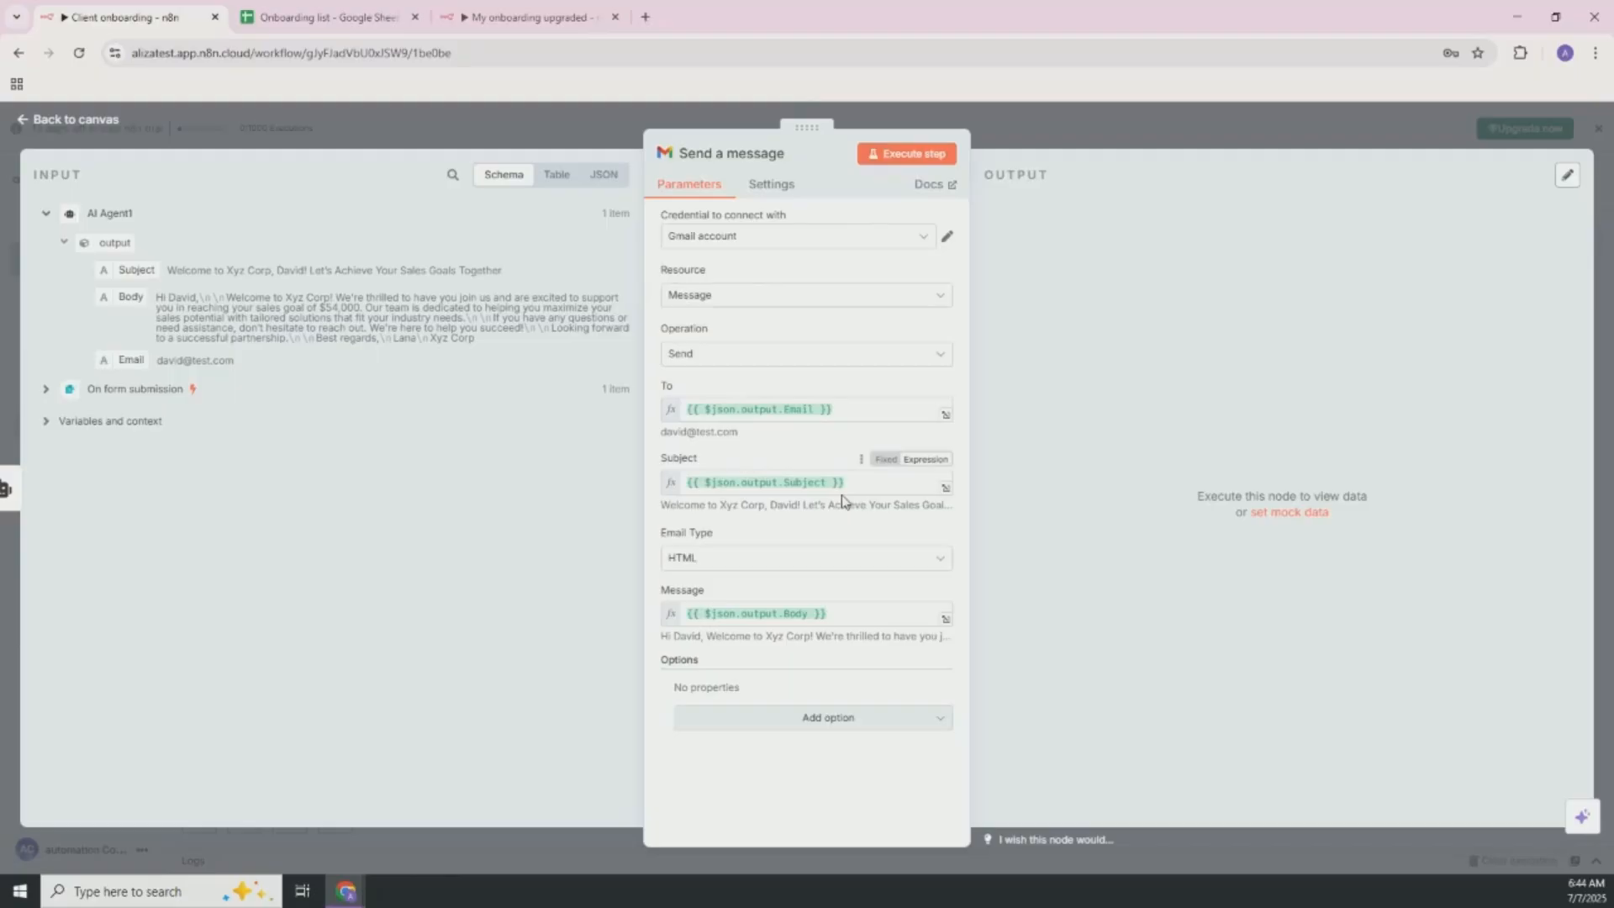
Step: Run the Gmail "Send a message" step and switch to Gmail's Sent folder to check the welcome email
{"action": "left_click", "coordinate": [908, 155]}
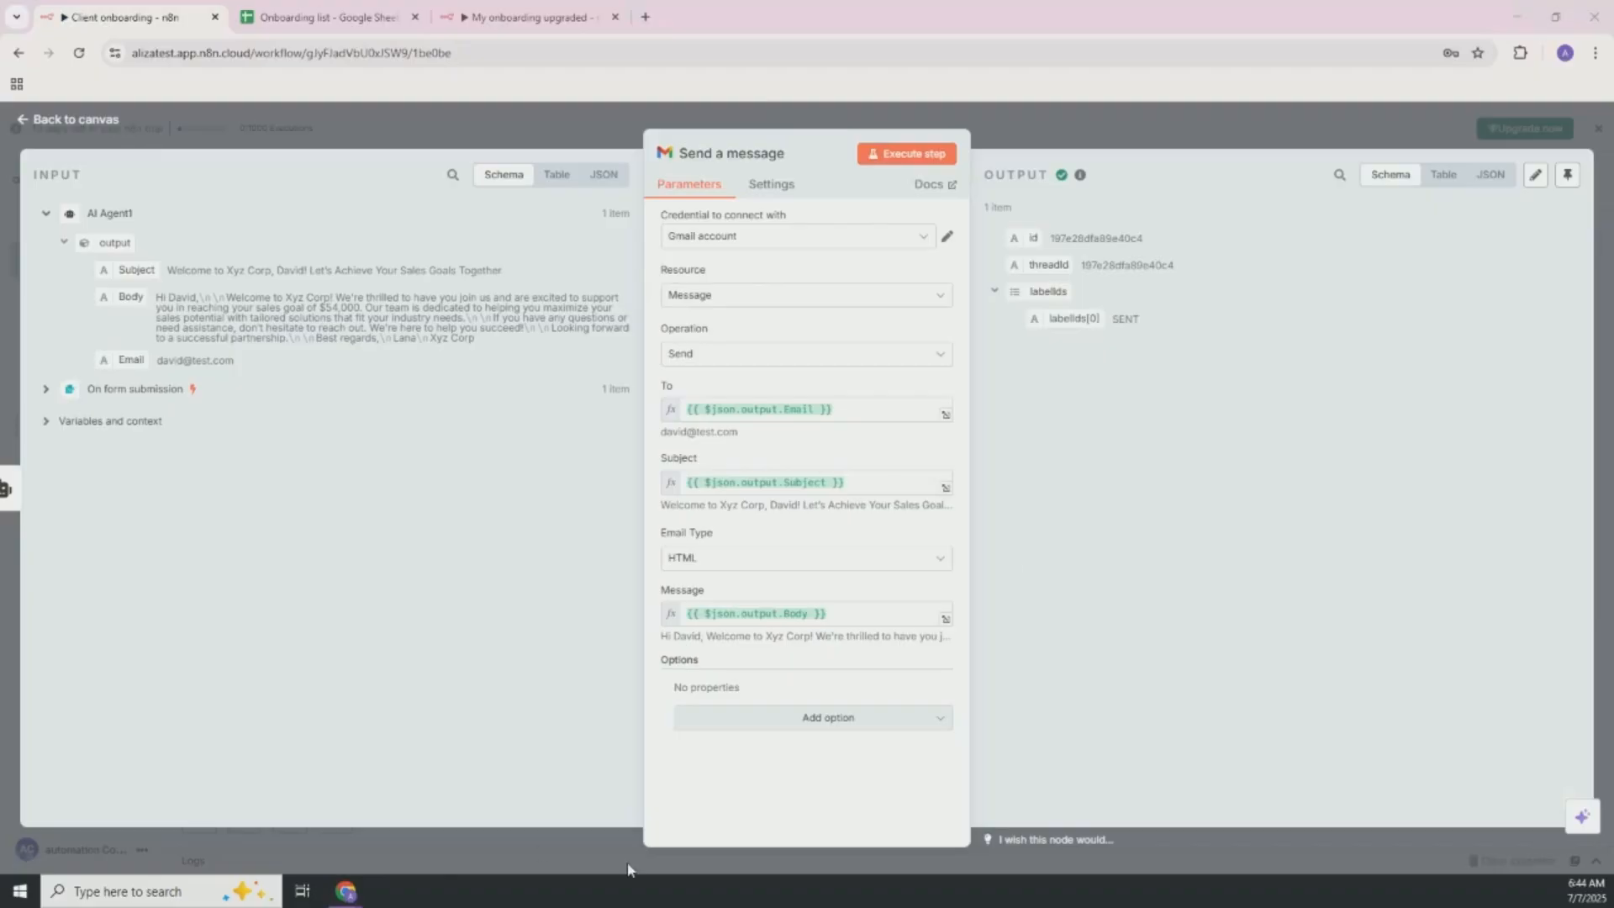
{"action": "mouse_move", "coordinate": [347, 890]}
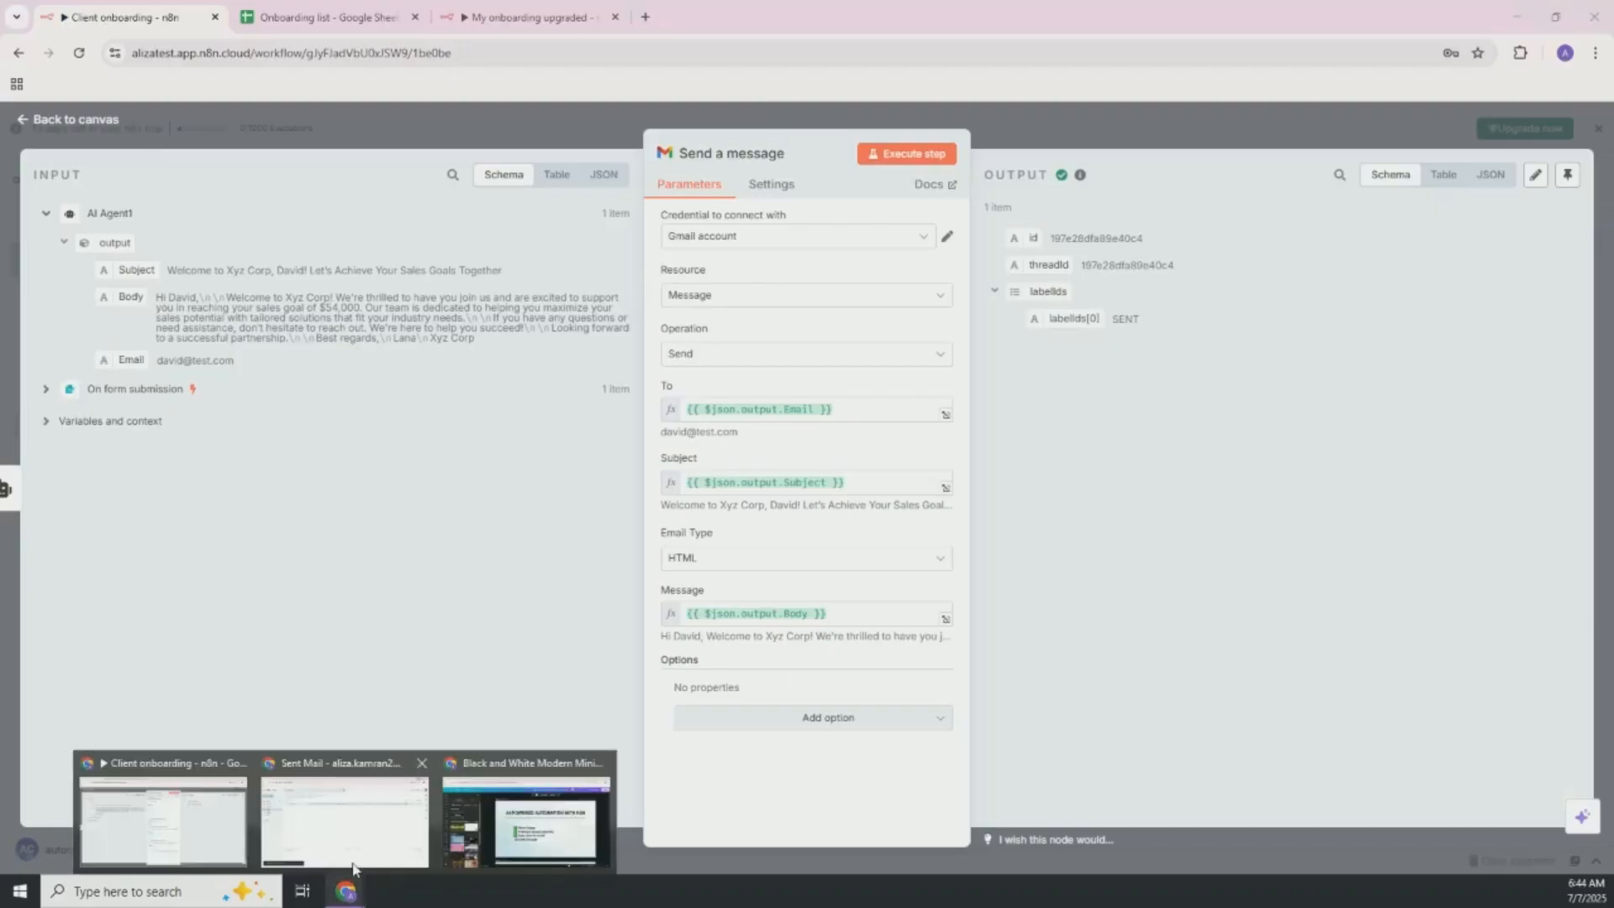
{"action": "left_click", "coordinate": [356, 859]}
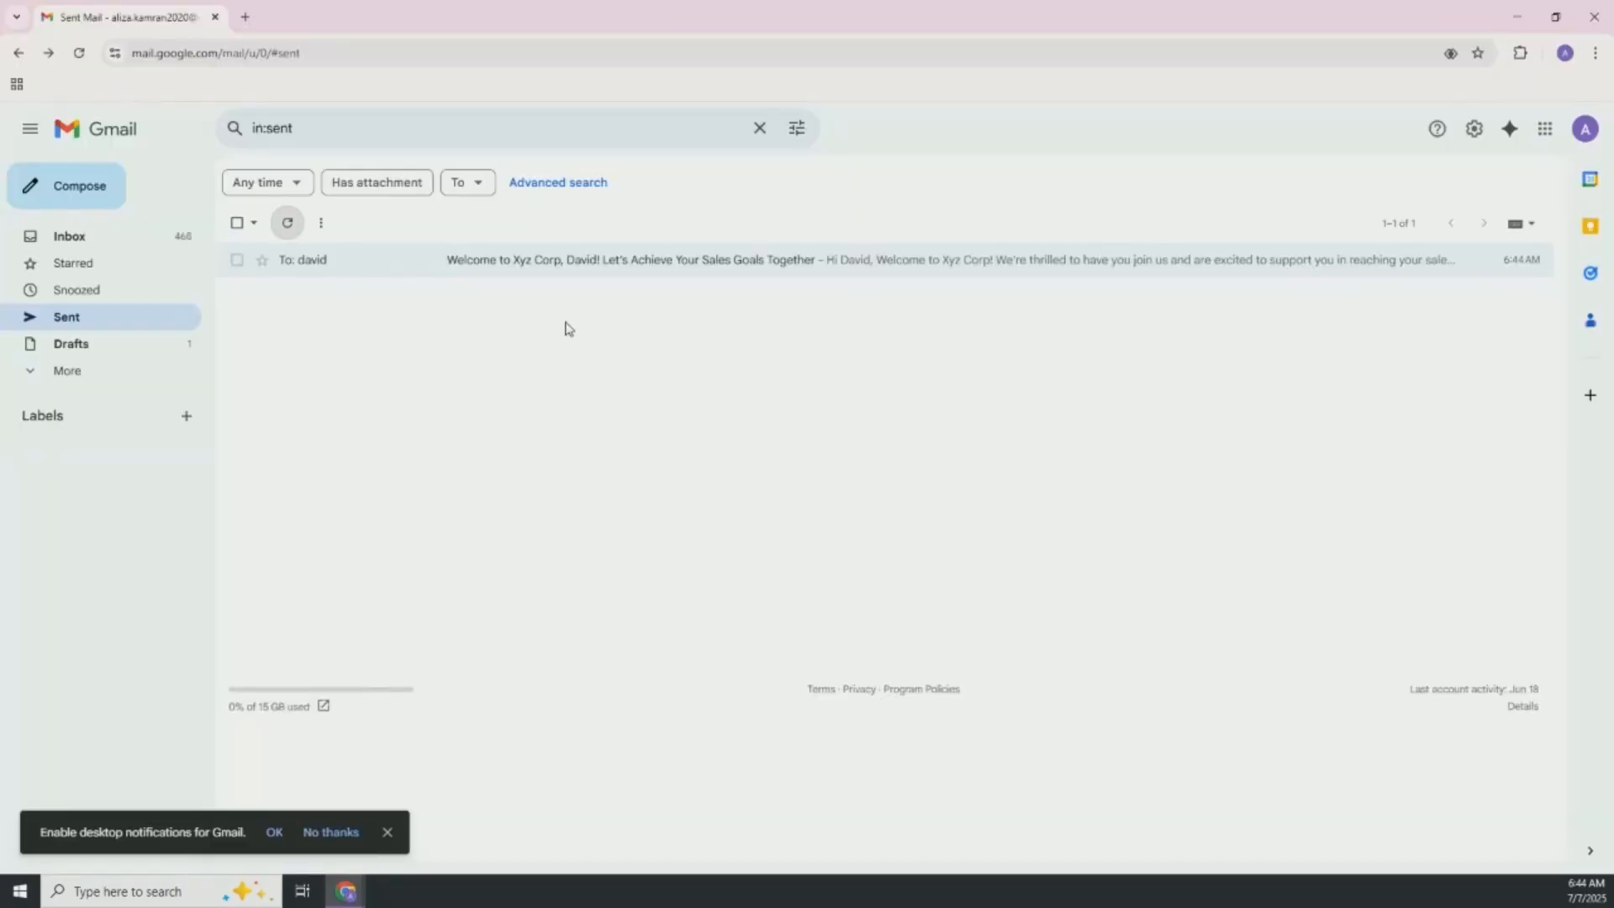
Step: Open the sent welcome email, read its subject and body, and return to the Sent list
{"action": "left_click", "coordinate": [541, 267]}
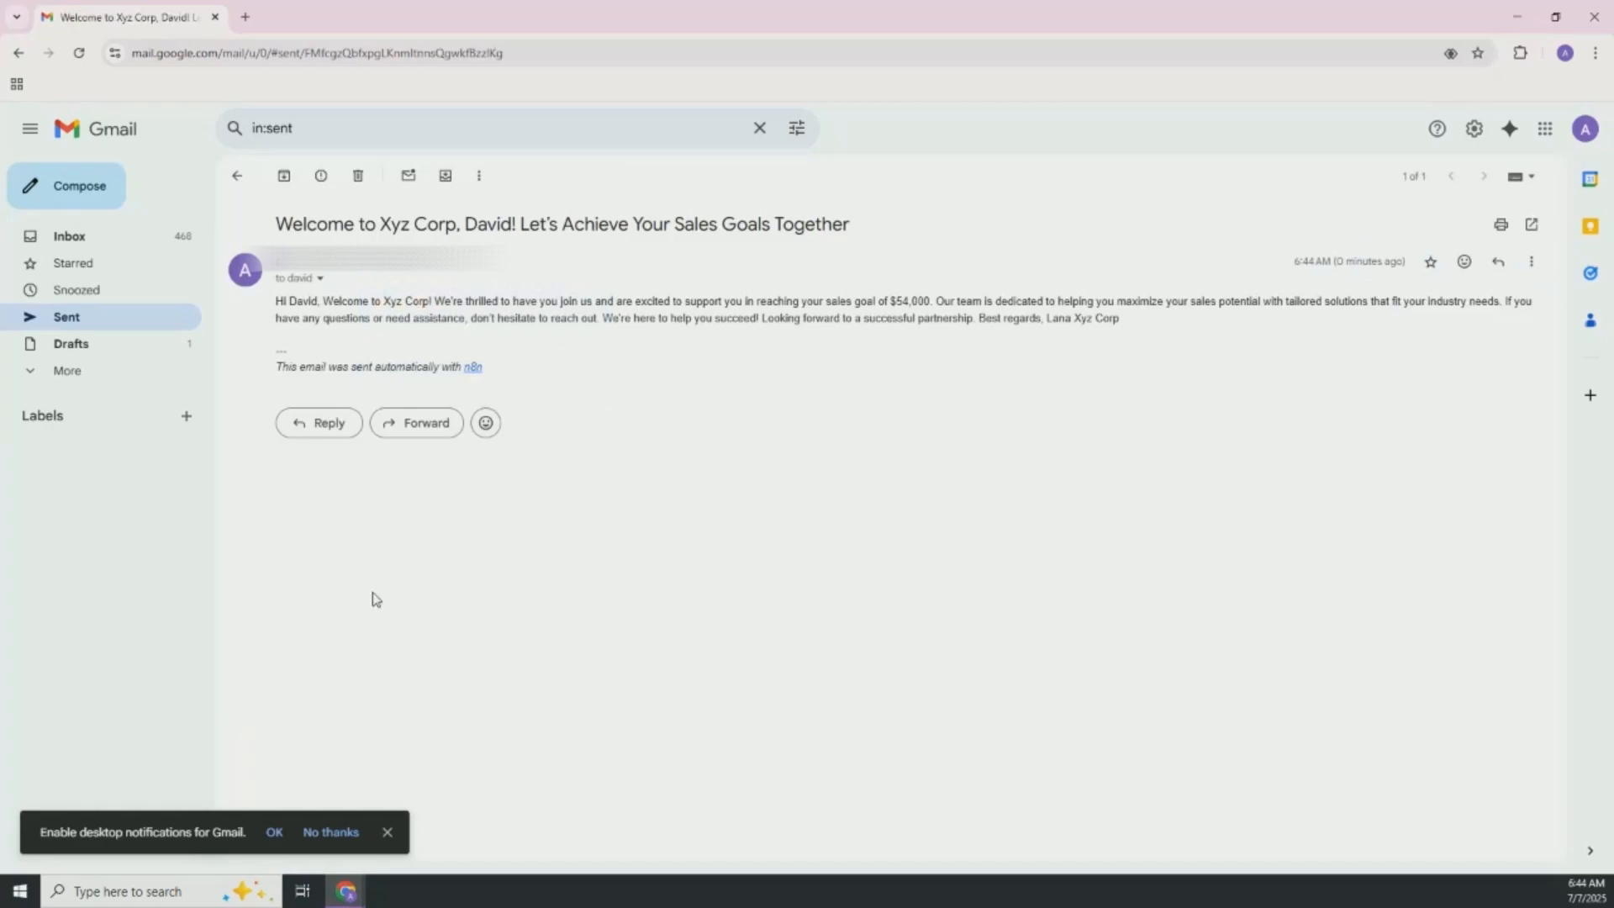
{"action": "left_click", "coordinate": [17, 53]}
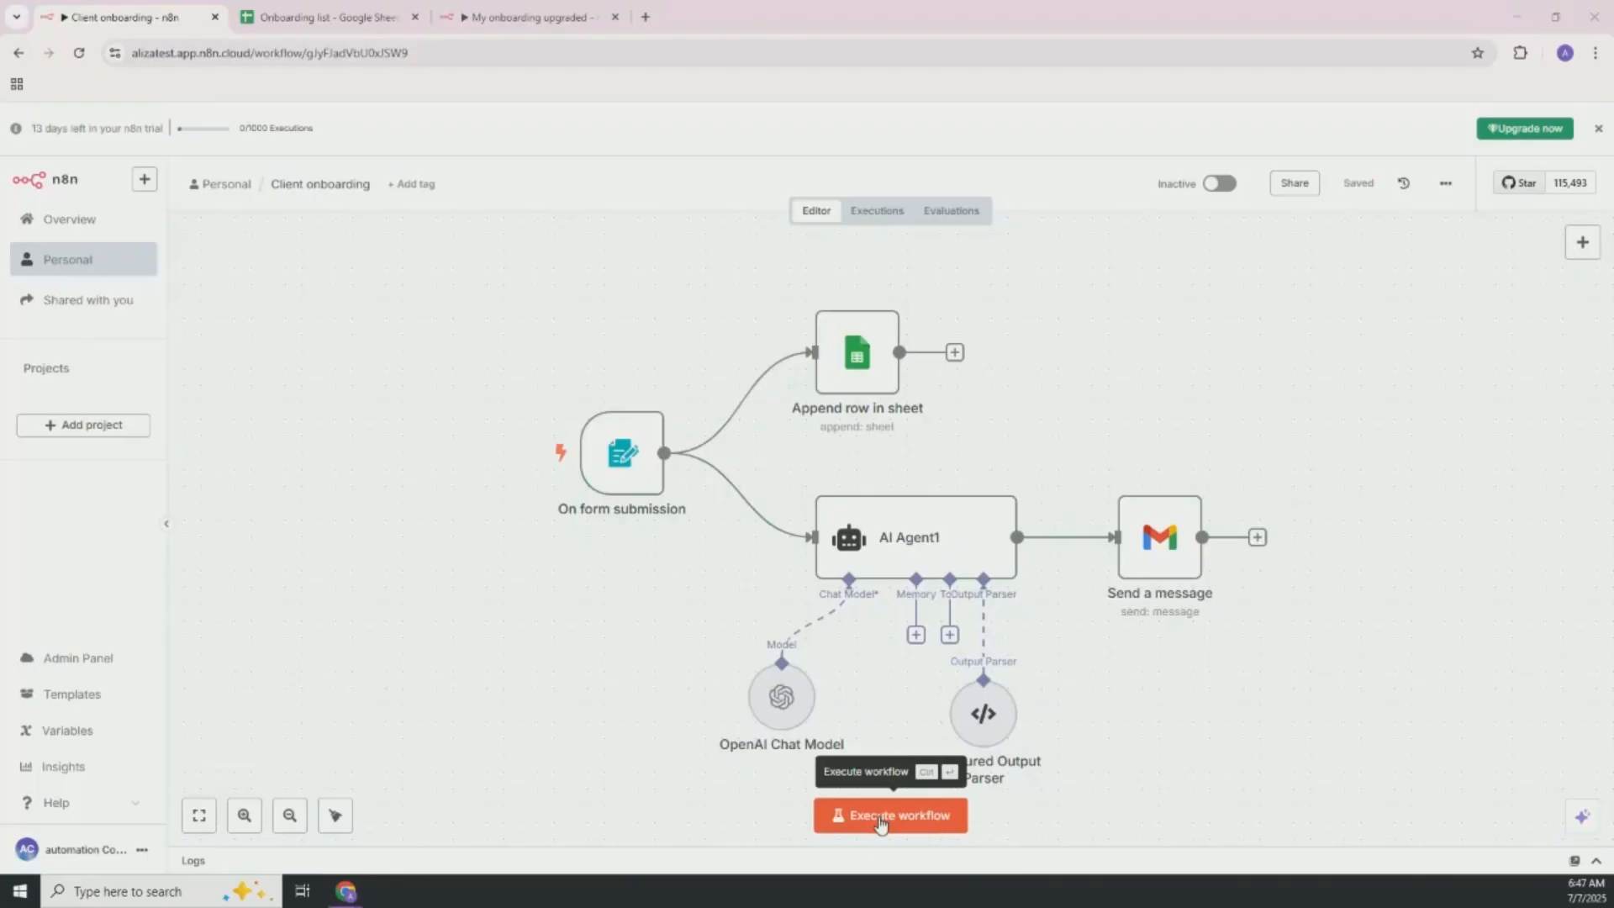
Step: Execute the Client onboarding workflow and fill in the test form with the client's first name, last name and email address
{"action": "left_click", "coordinate": [880, 819]}
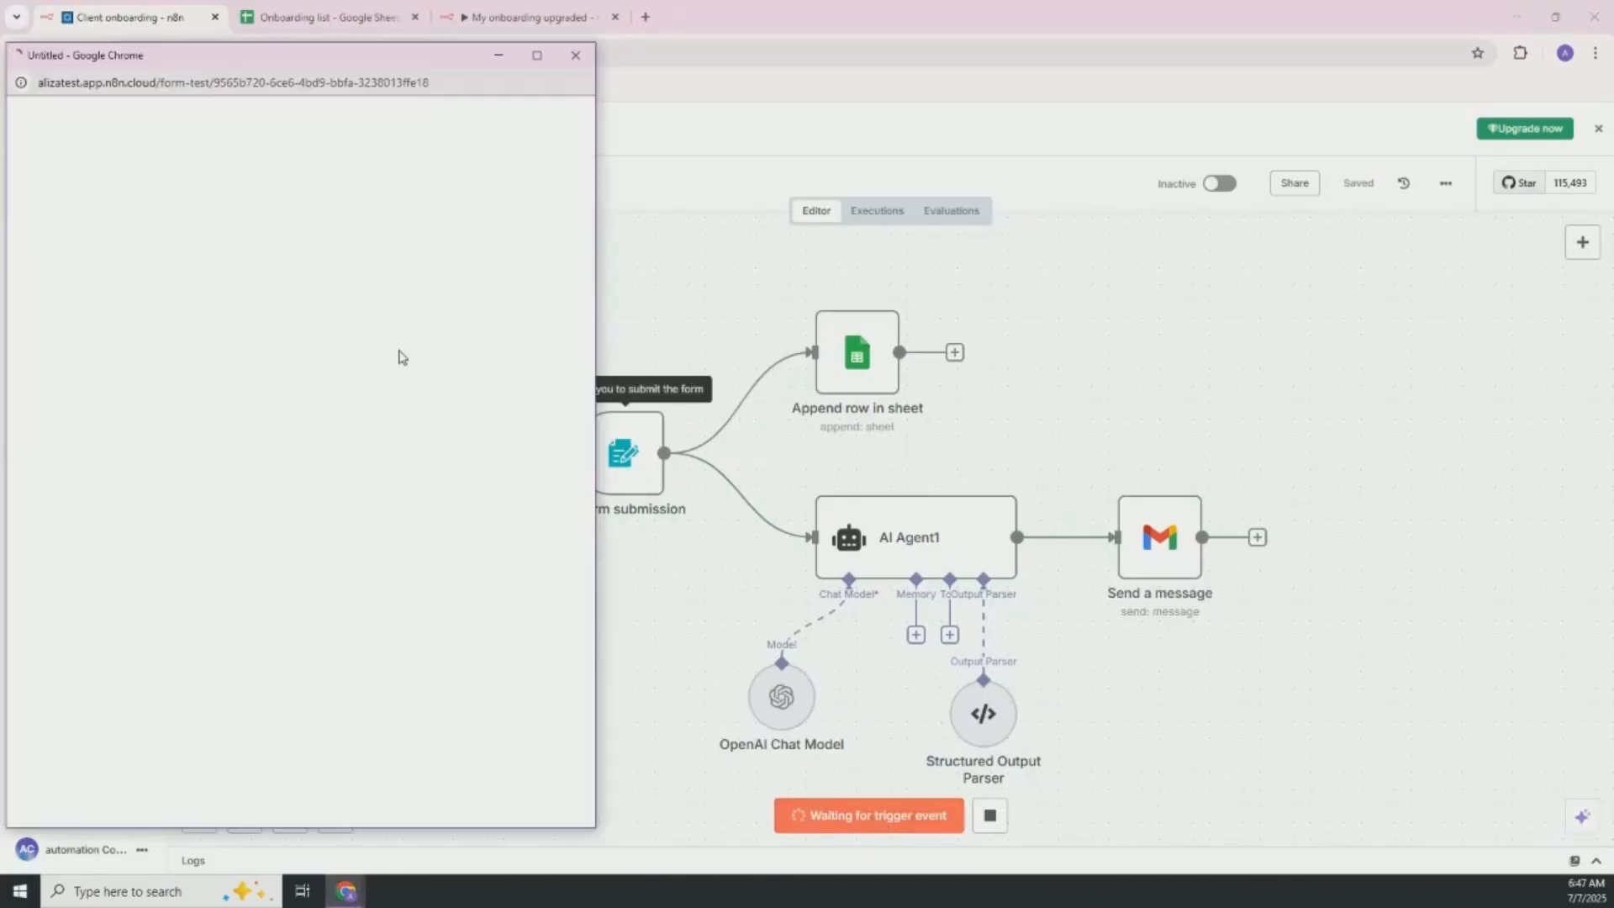
{"action": "left_click", "coordinate": [282, 318]}
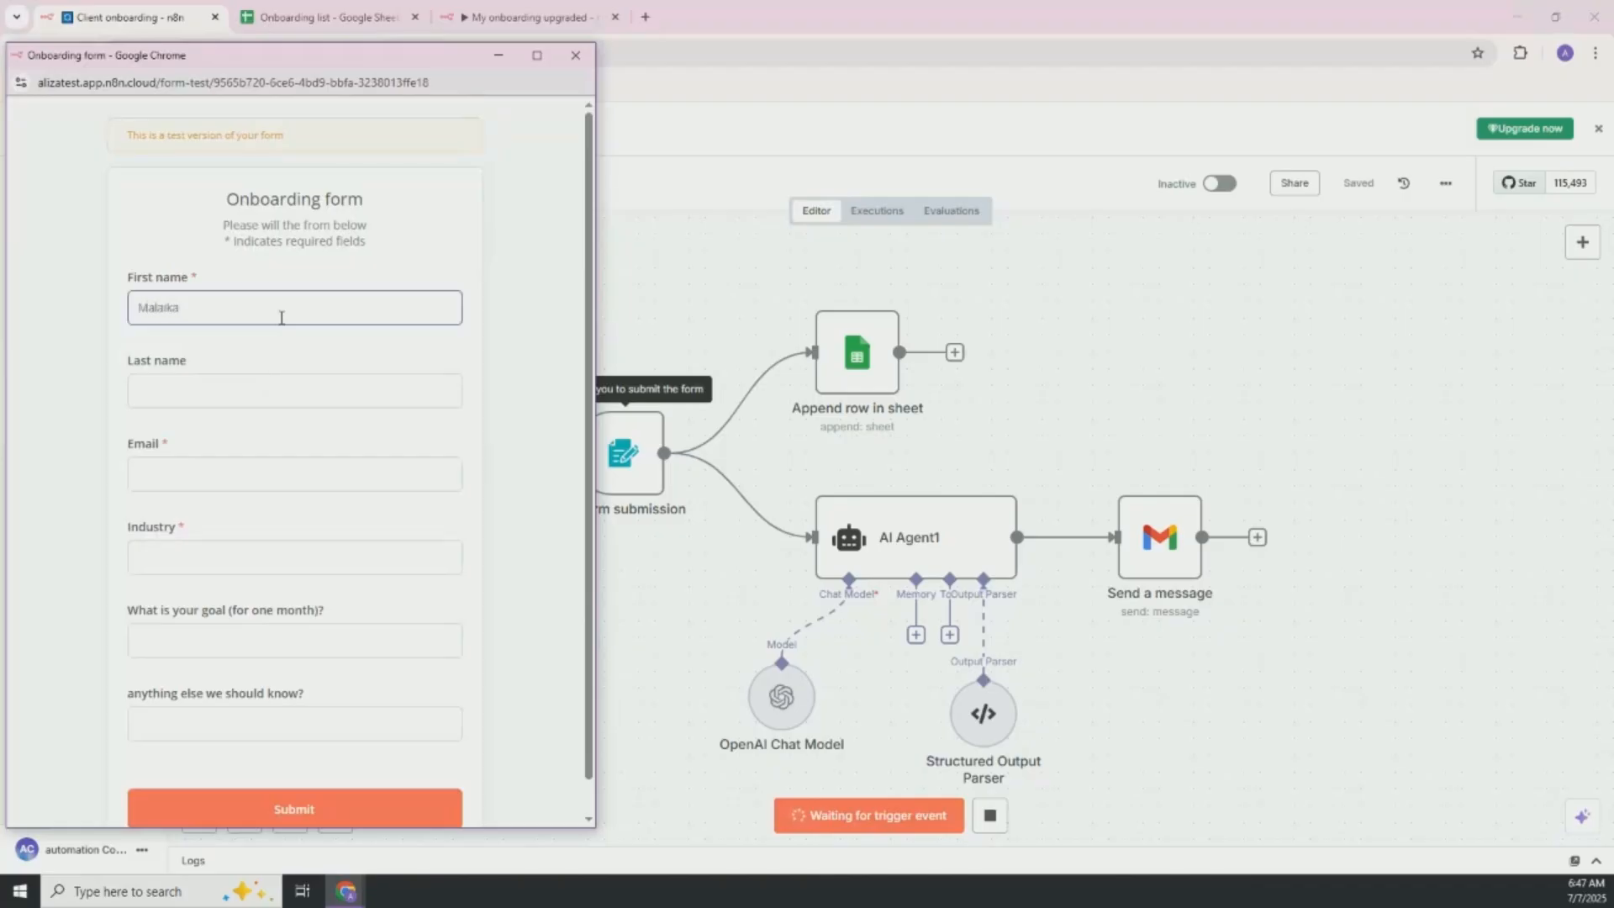
{"action": "left_click", "coordinate": [288, 390]}
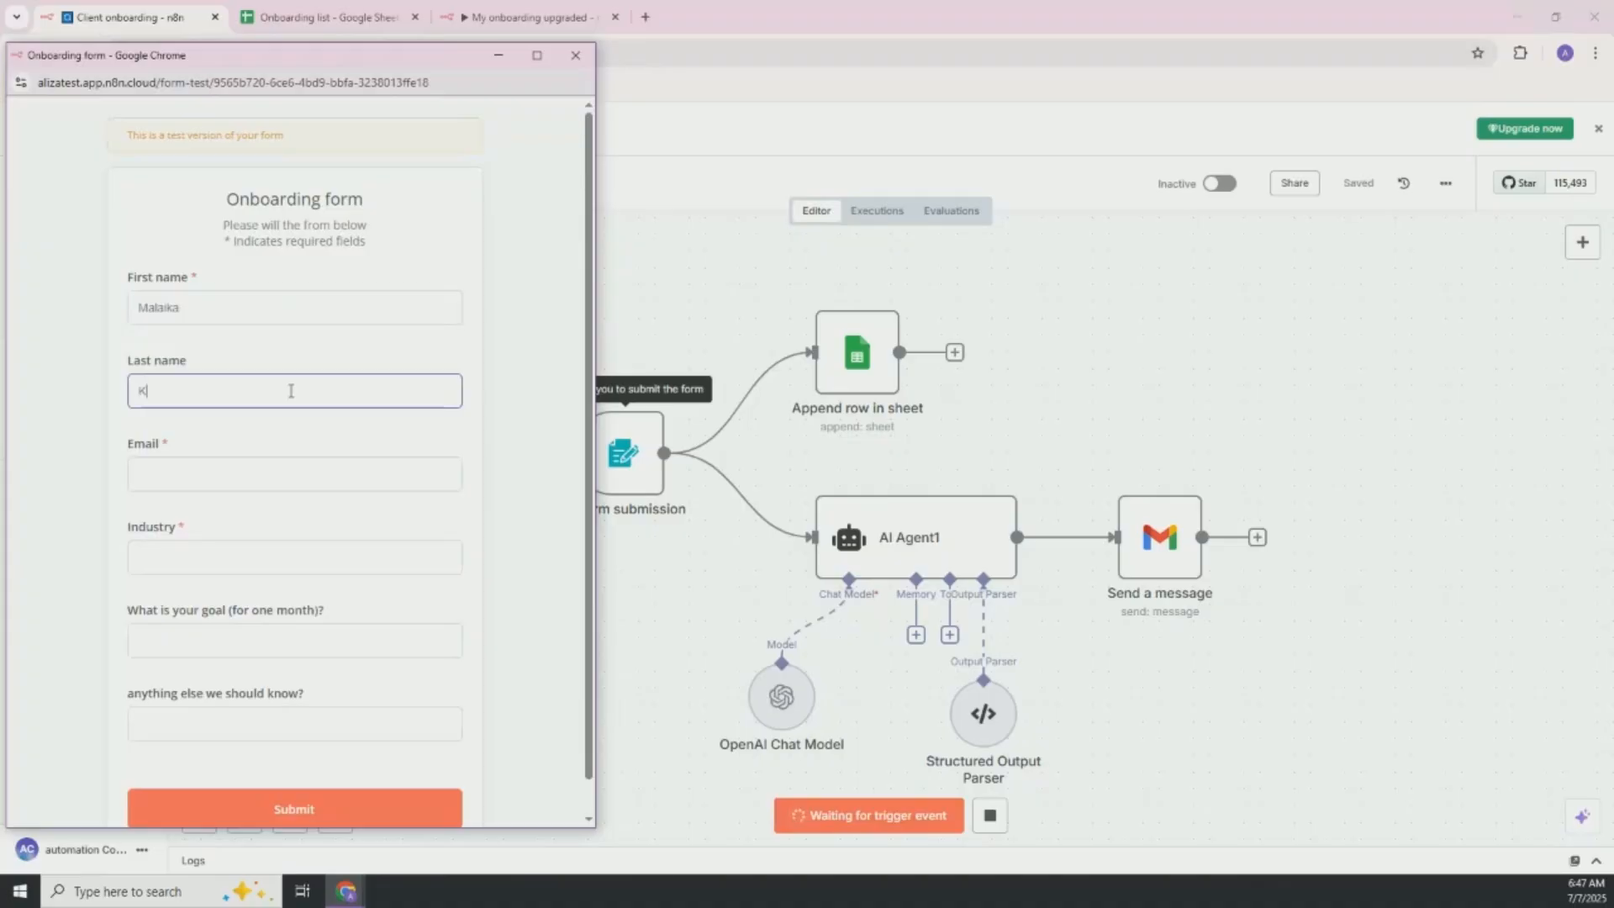
{"action": "left_click", "coordinate": [324, 476]}
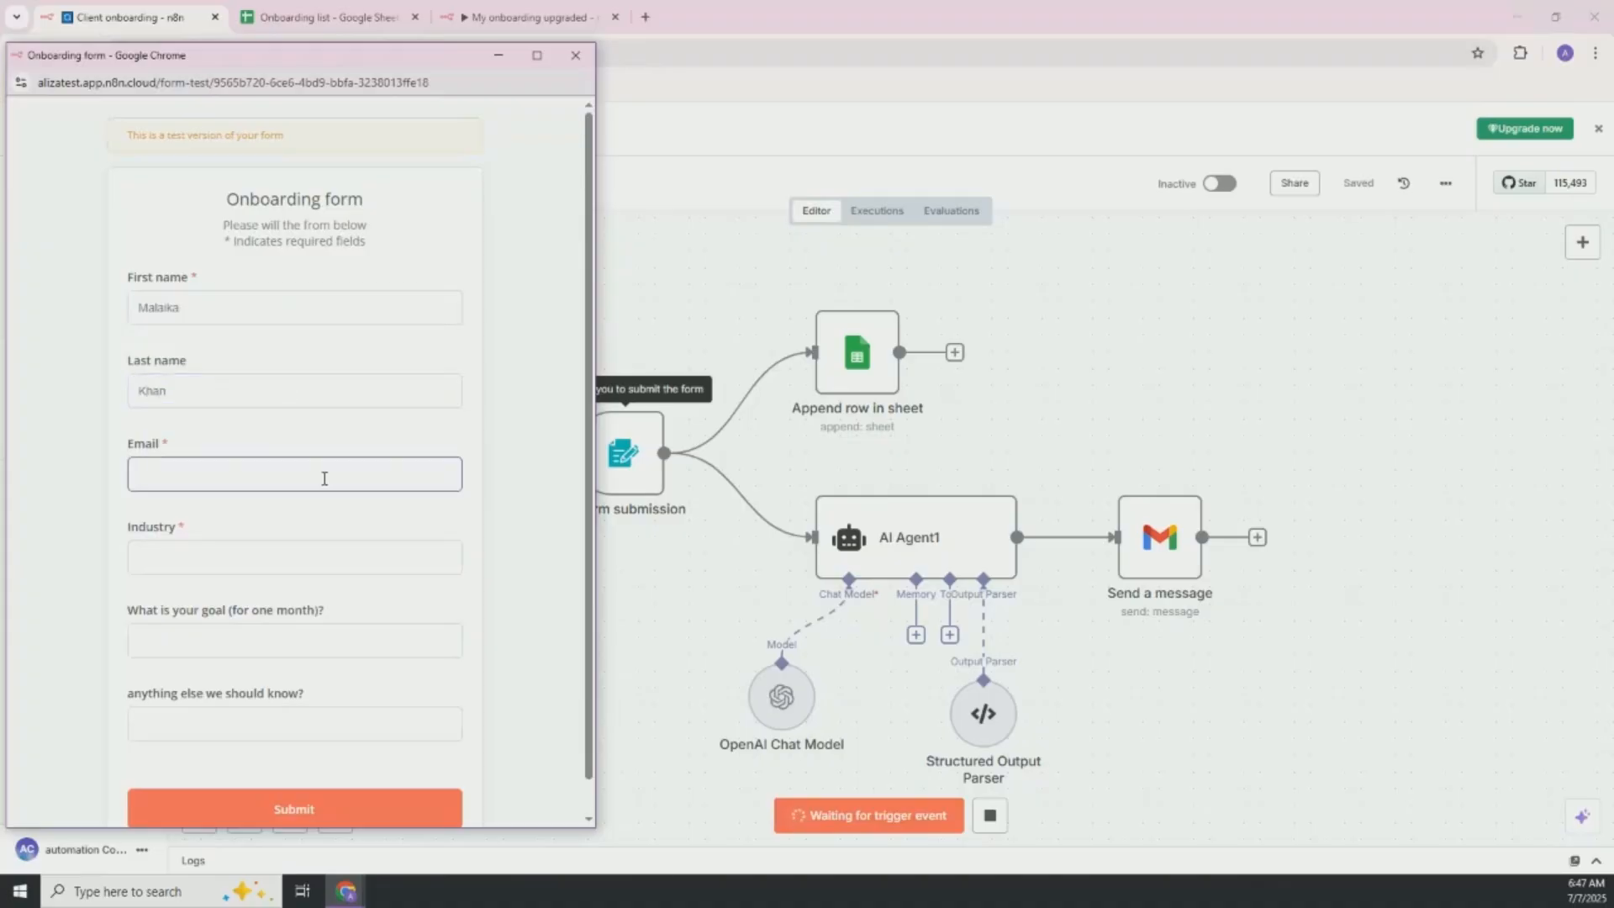
{"action": "type", "text": "malaika@"}
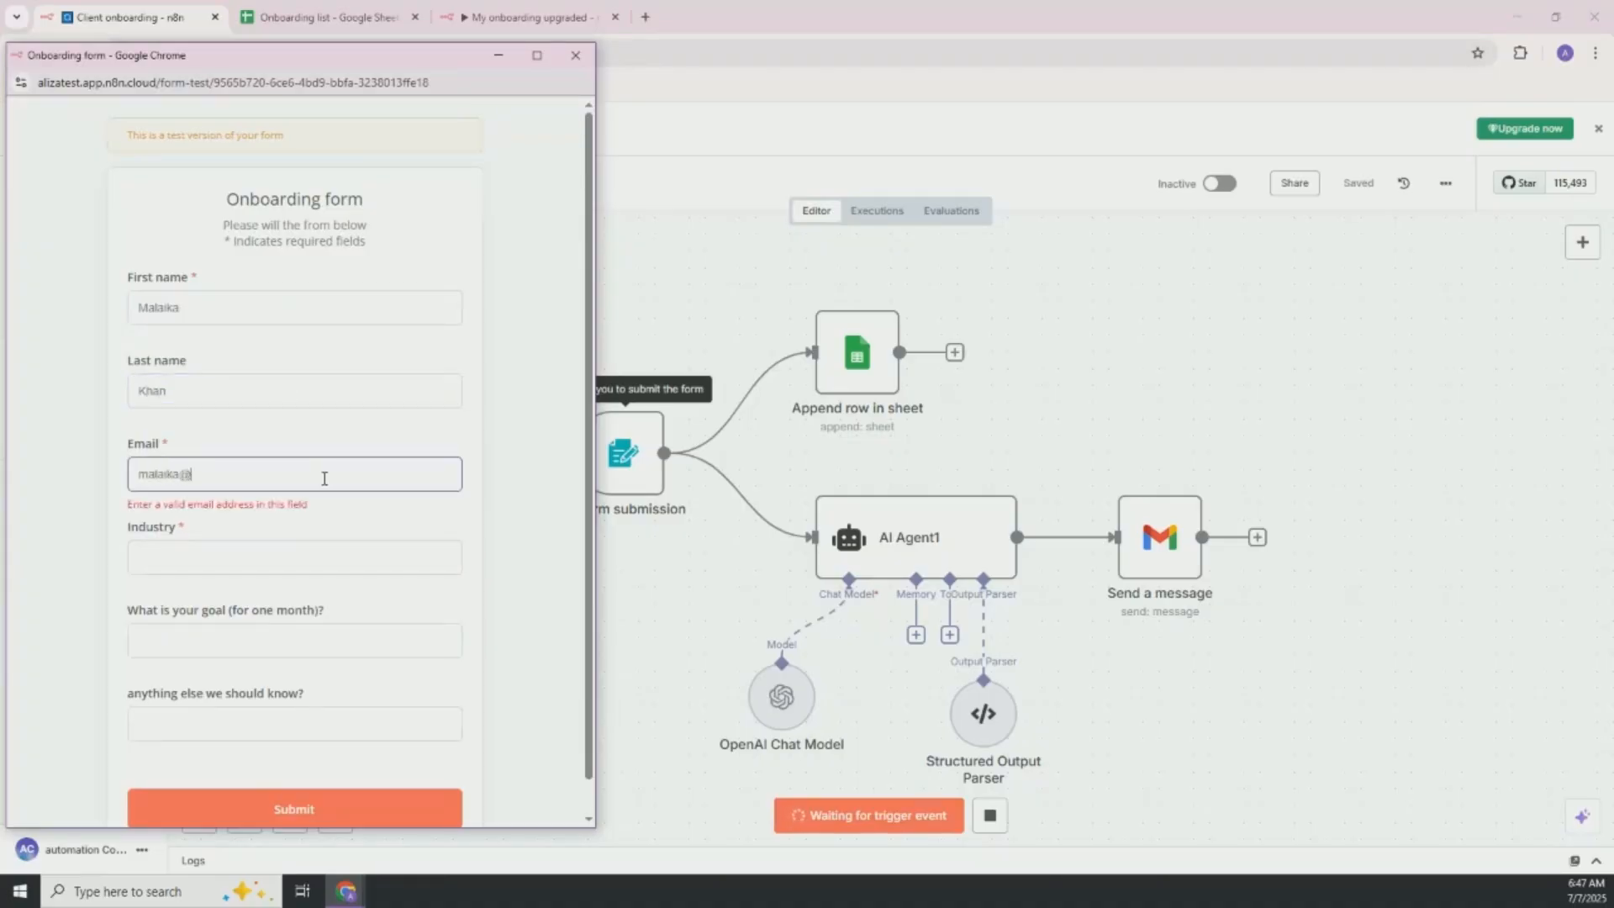
{"action": "type", "text": "test.com"}
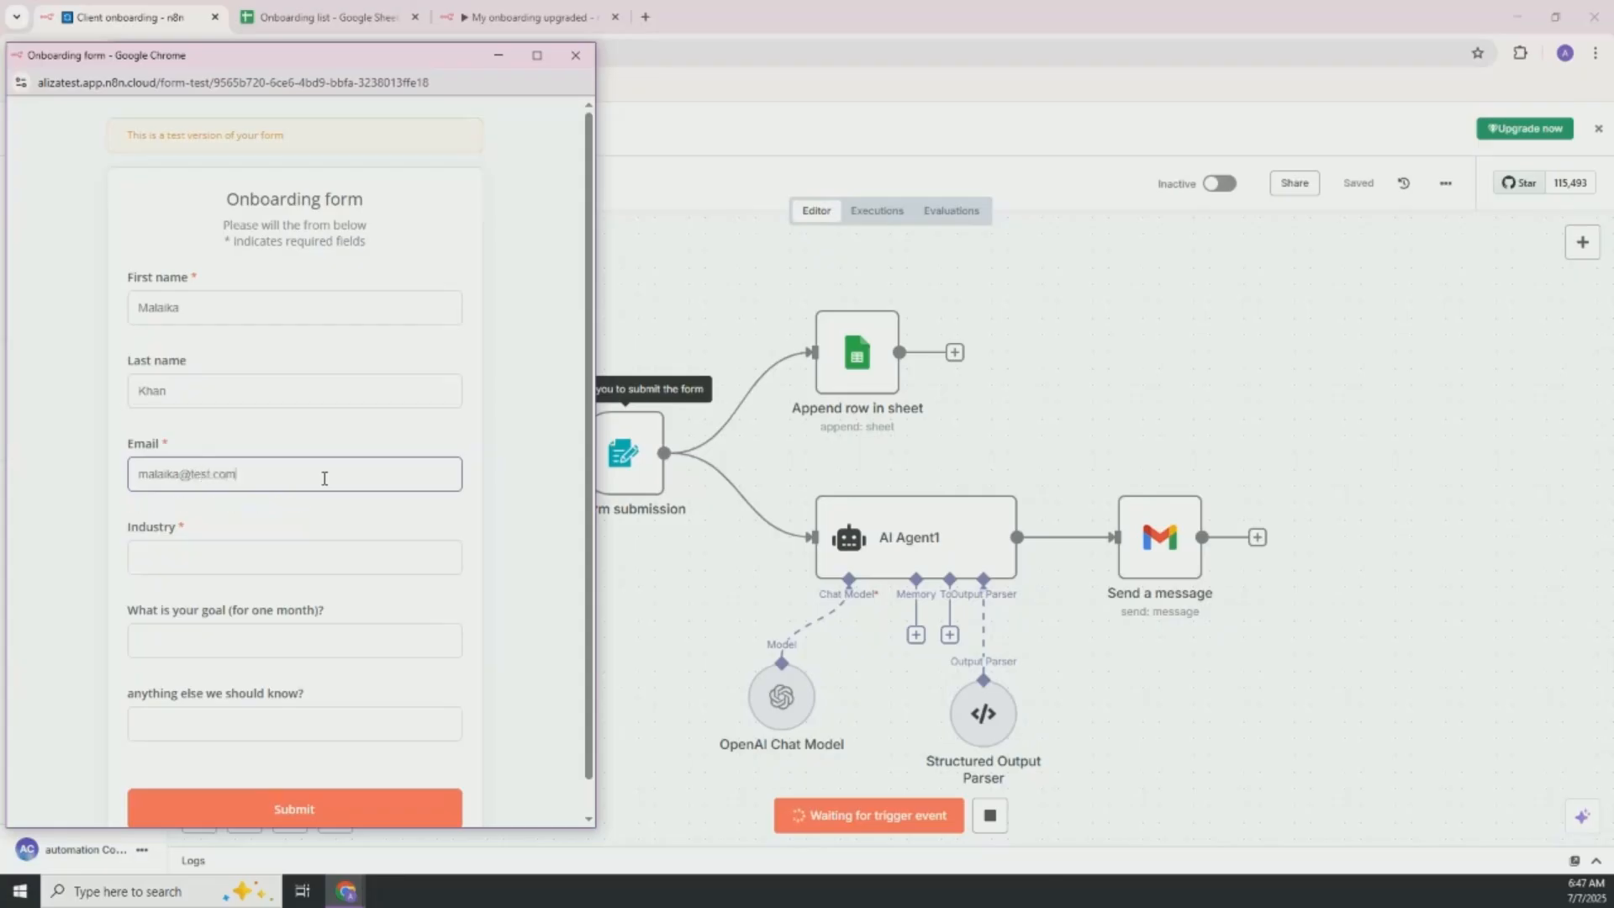
Step: Enter "Real-estate" as the industry and "$32,000 revenue" as the one-month goal, then submit the onboarding form and close it
{"action": "left_click", "coordinate": [316, 565]}
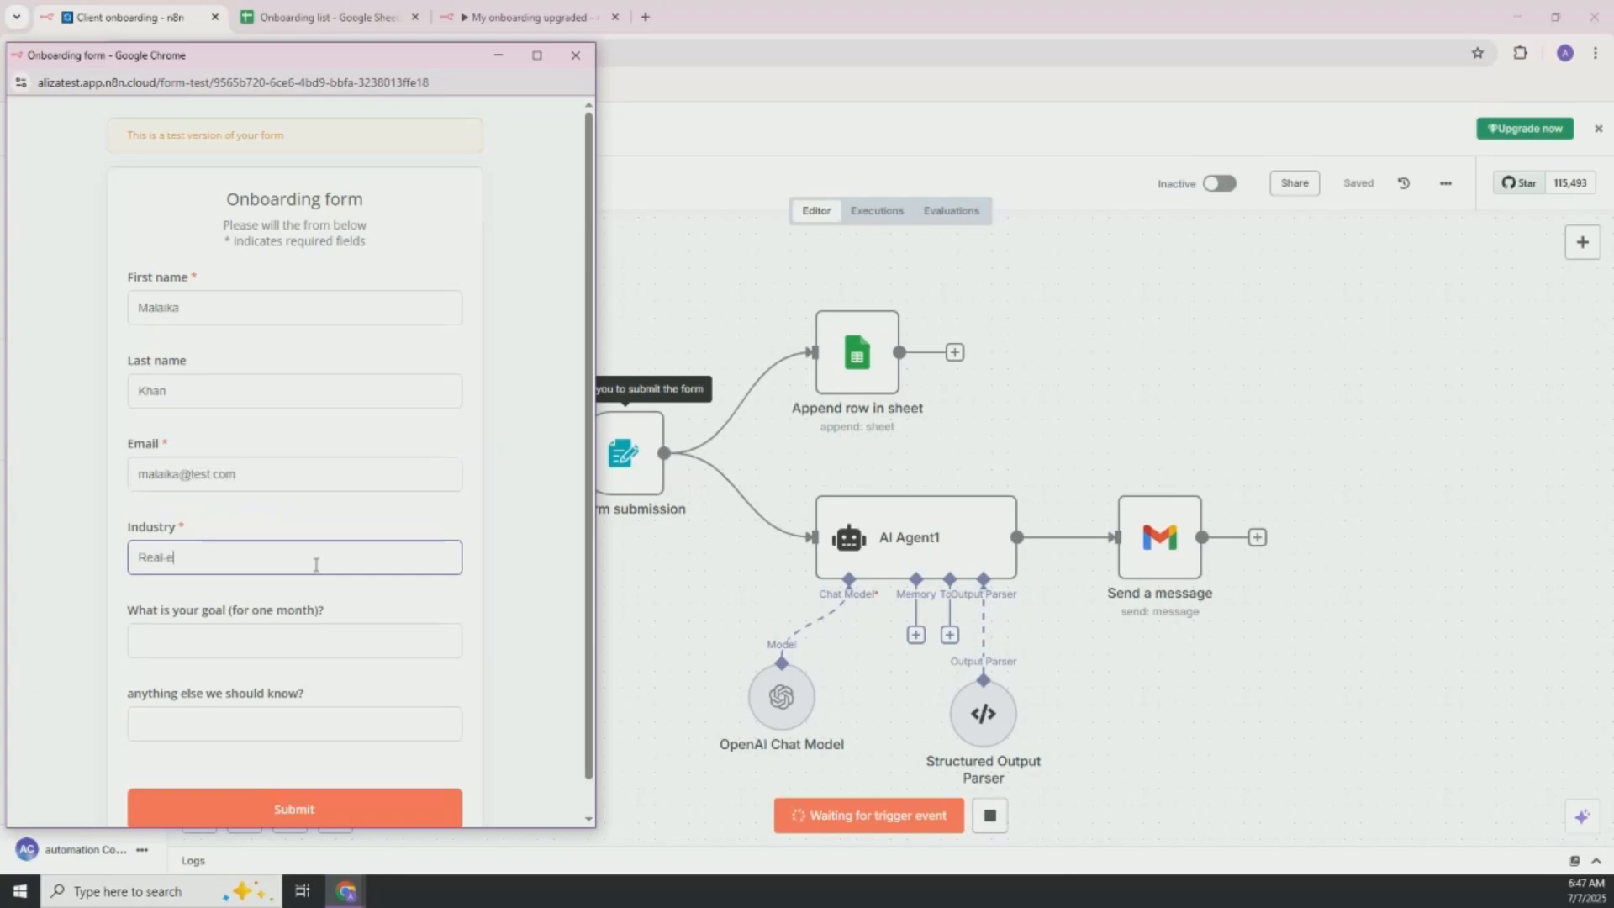
{"action": "type", "text": "Real-estate"}
{"action": "left_click", "coordinate": [301, 650]}
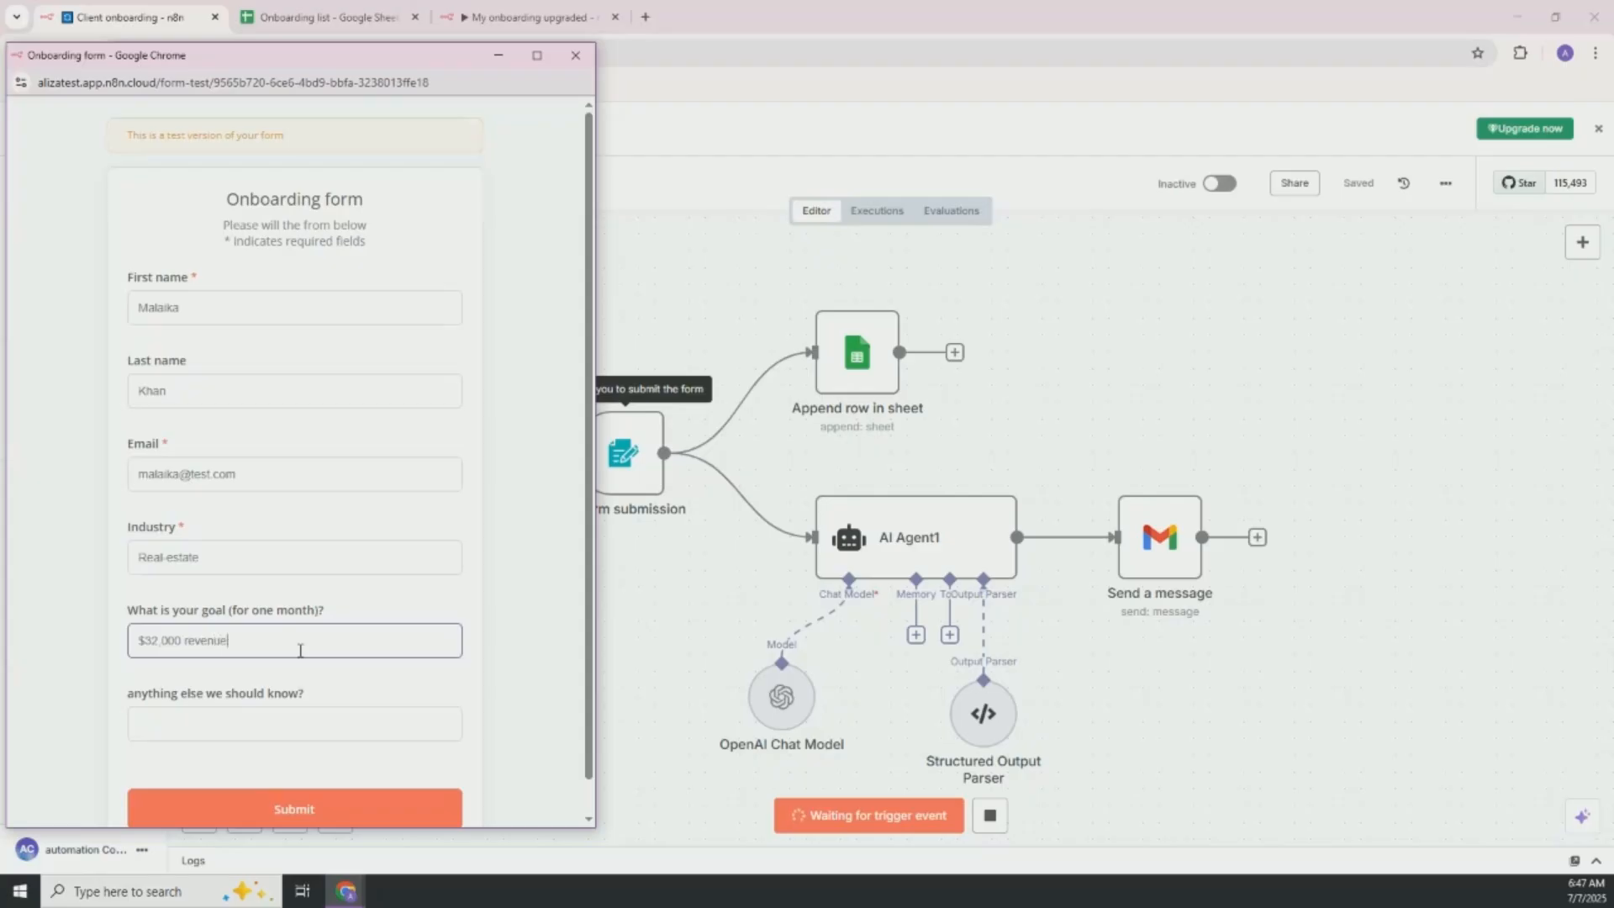
{"action": "scroll", "coordinate": [311, 755], "scroll_direction": "down", "scroll_amount": 1}
{"action": "left_click", "coordinate": [302, 778]}
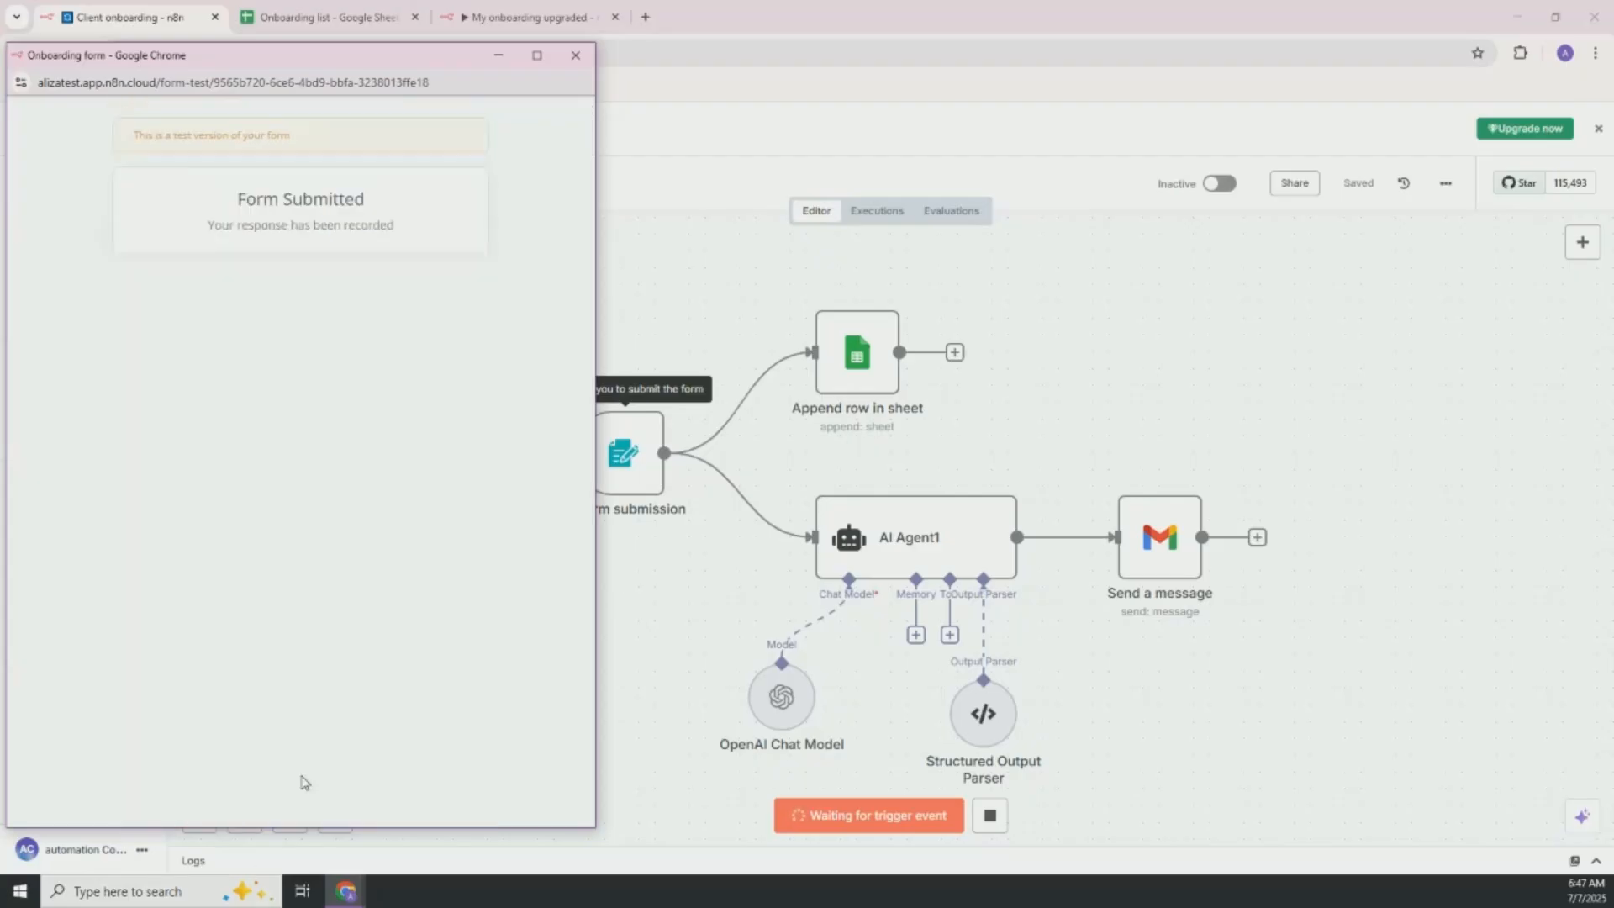
{"action": "left_click", "coordinate": [575, 55]}
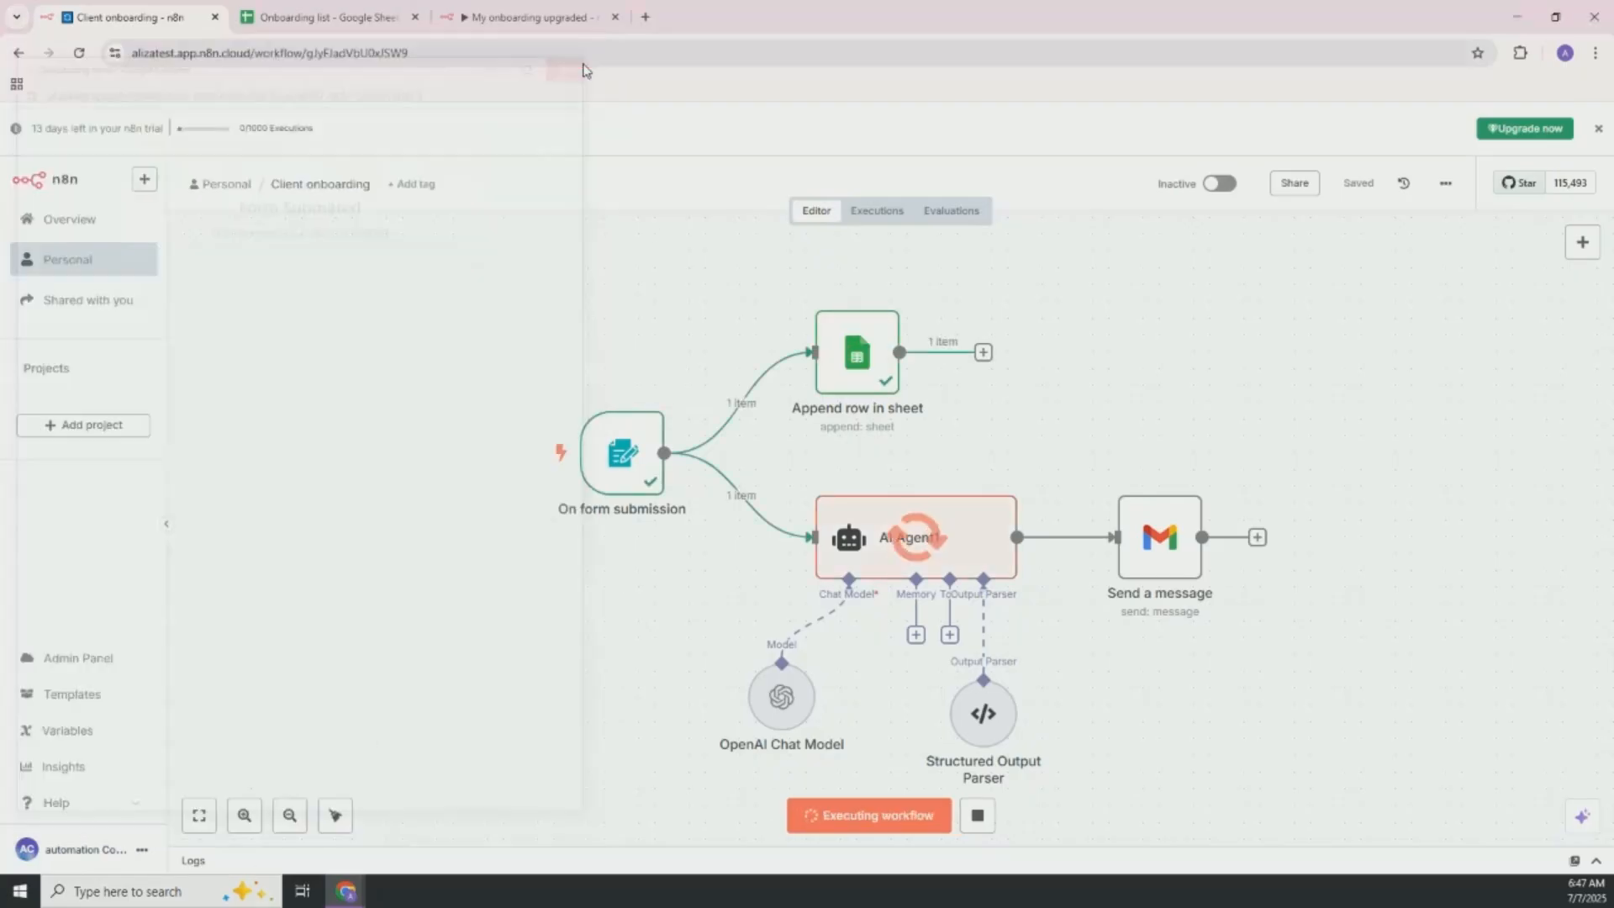
Step: Check the new client's row and its Summary cell D2 in the Onboarding list sheet, and return to the n8n workflow
{"action": "left_click", "coordinate": [351, 25]}
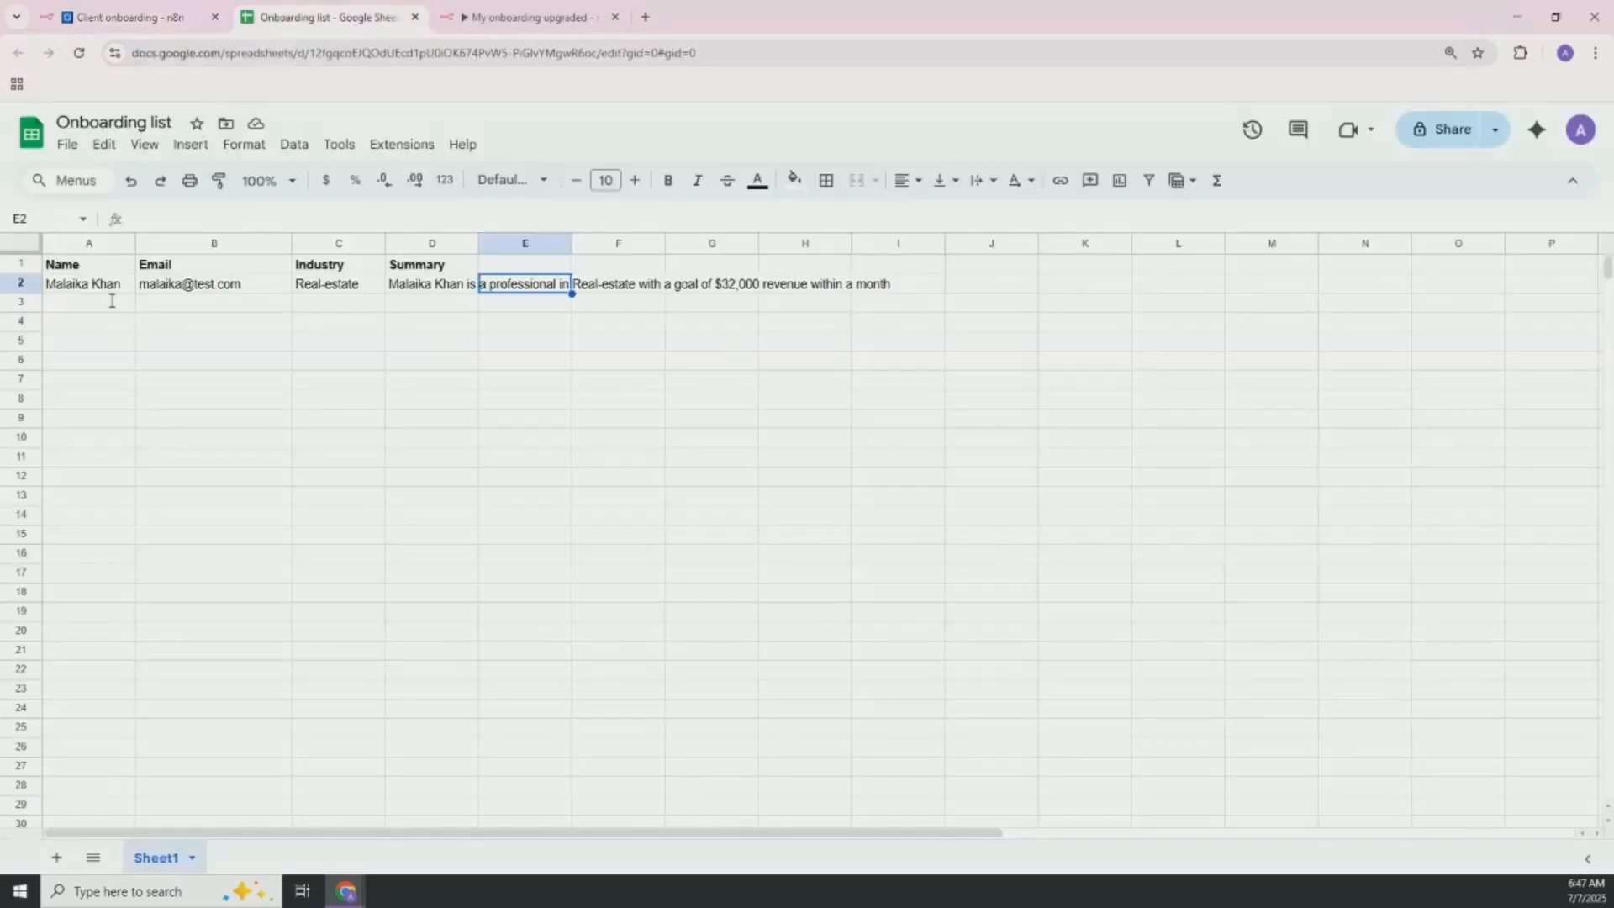
{"action": "left_click", "coordinate": [407, 290]}
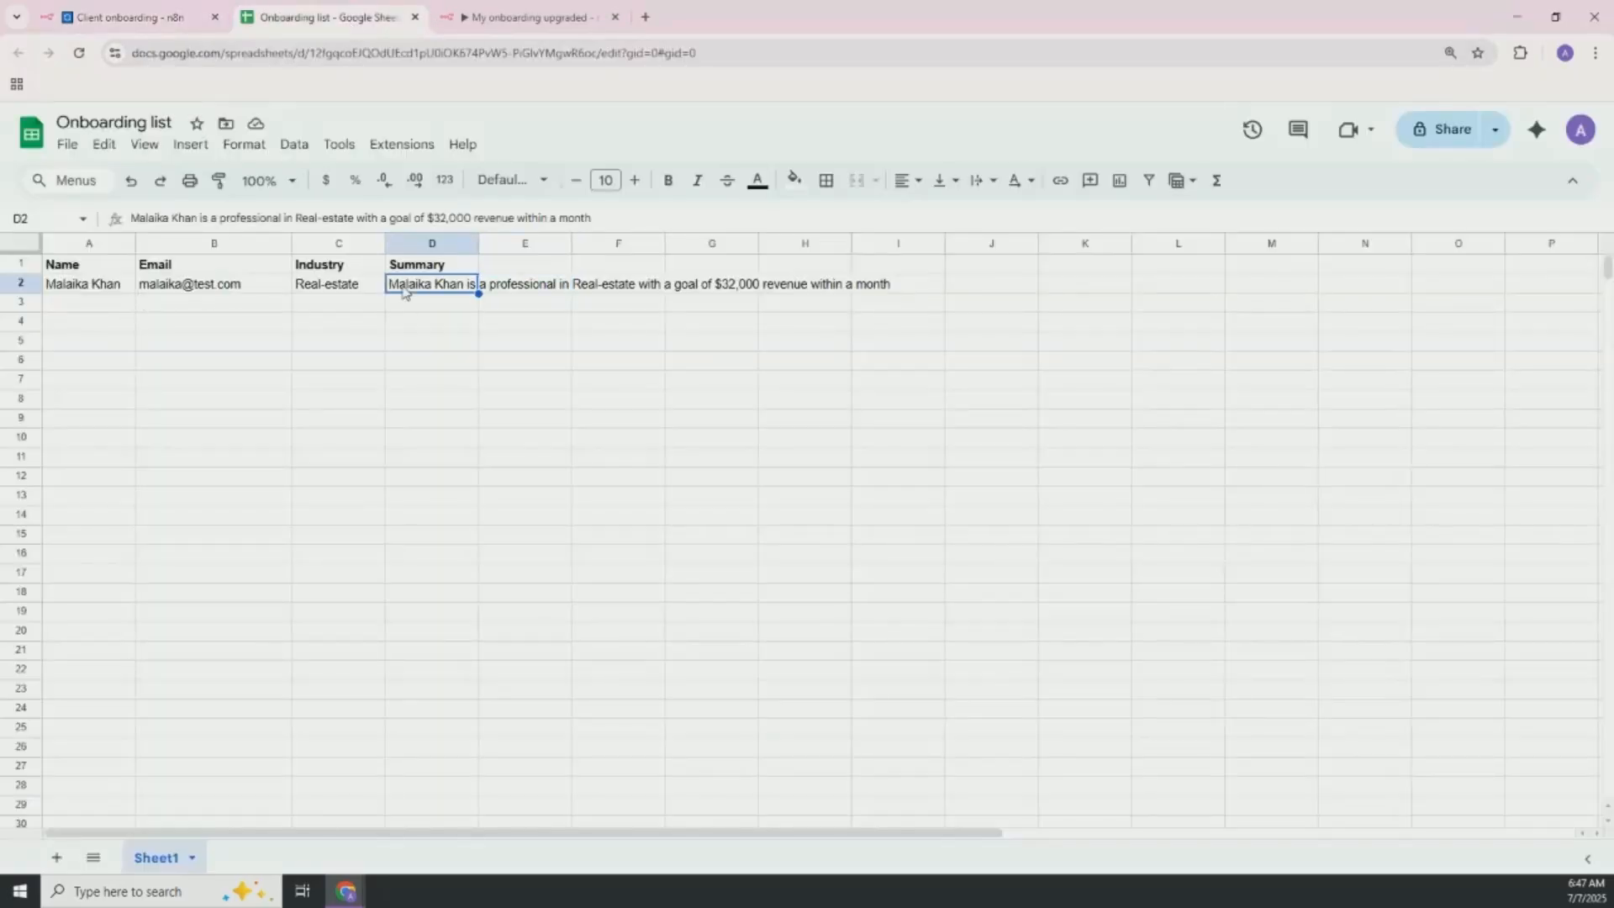
{"action": "left_click", "coordinate": [148, 10]}
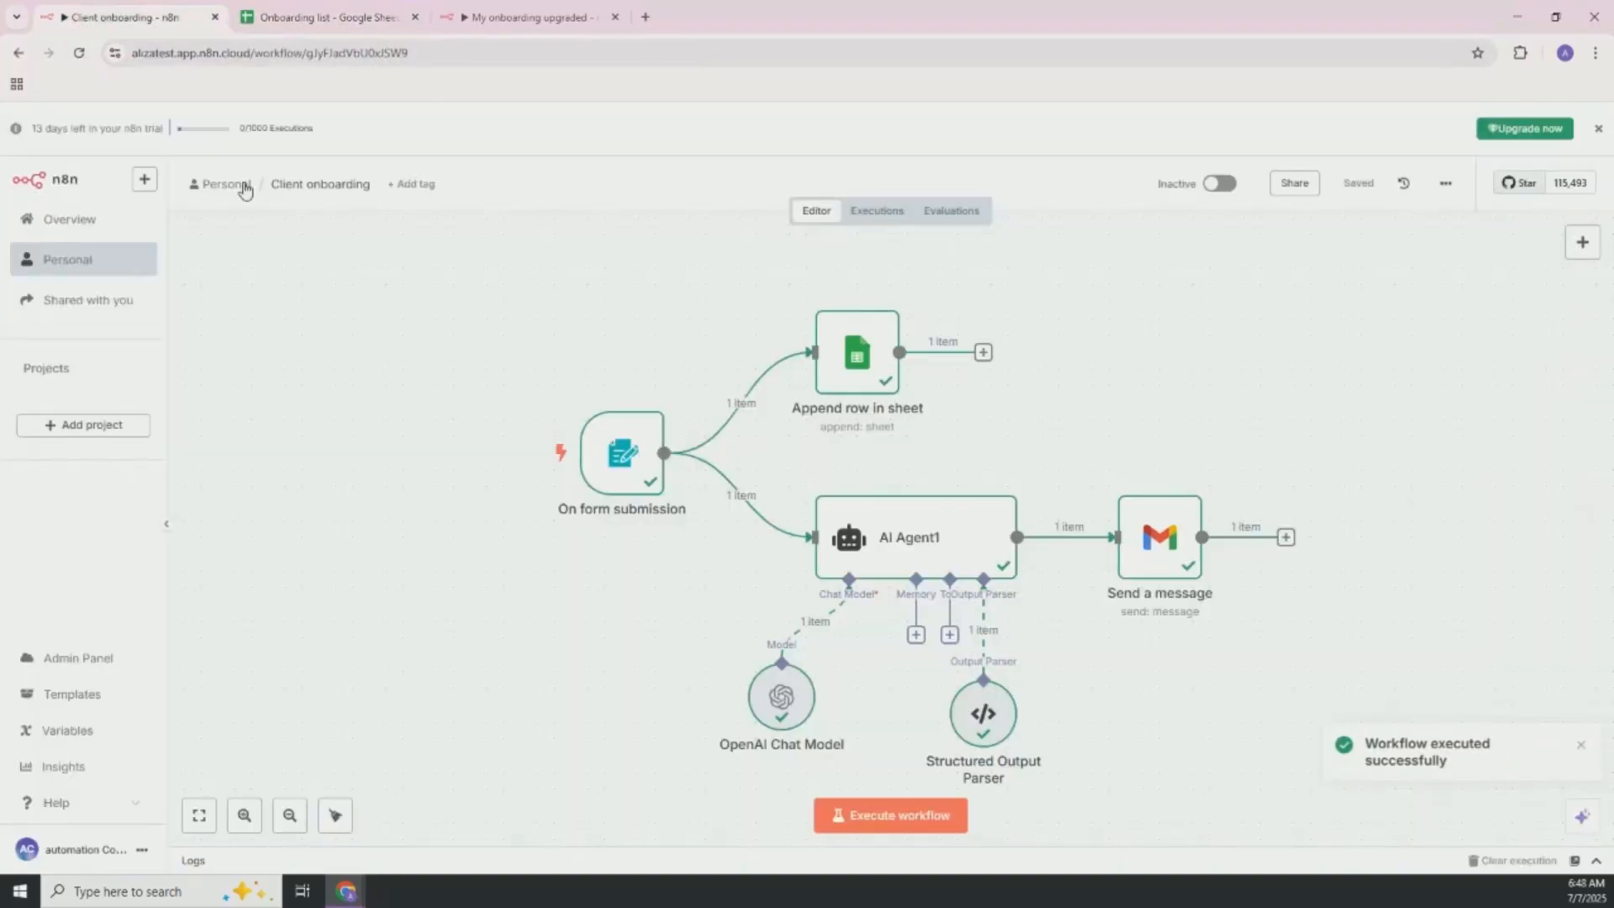
Step: Switch to Gmail, refresh the Sent folder, and open the new client's welcome email to check its recipient details and text
{"action": "mouse_move", "coordinate": [344, 891]}
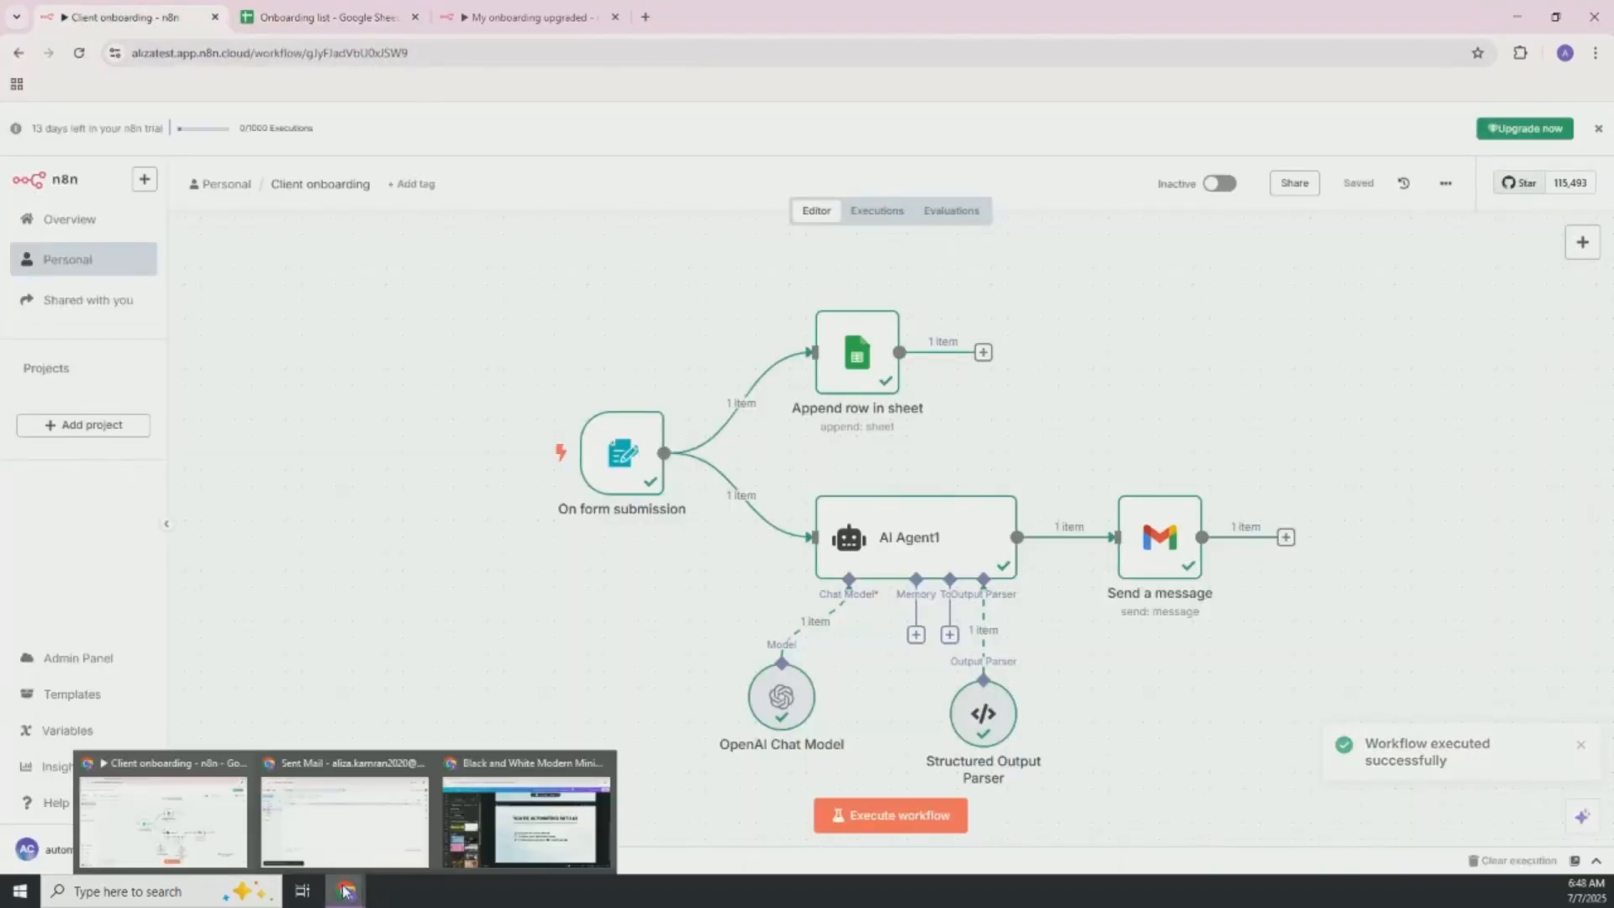
{"action": "left_click", "coordinate": [353, 833]}
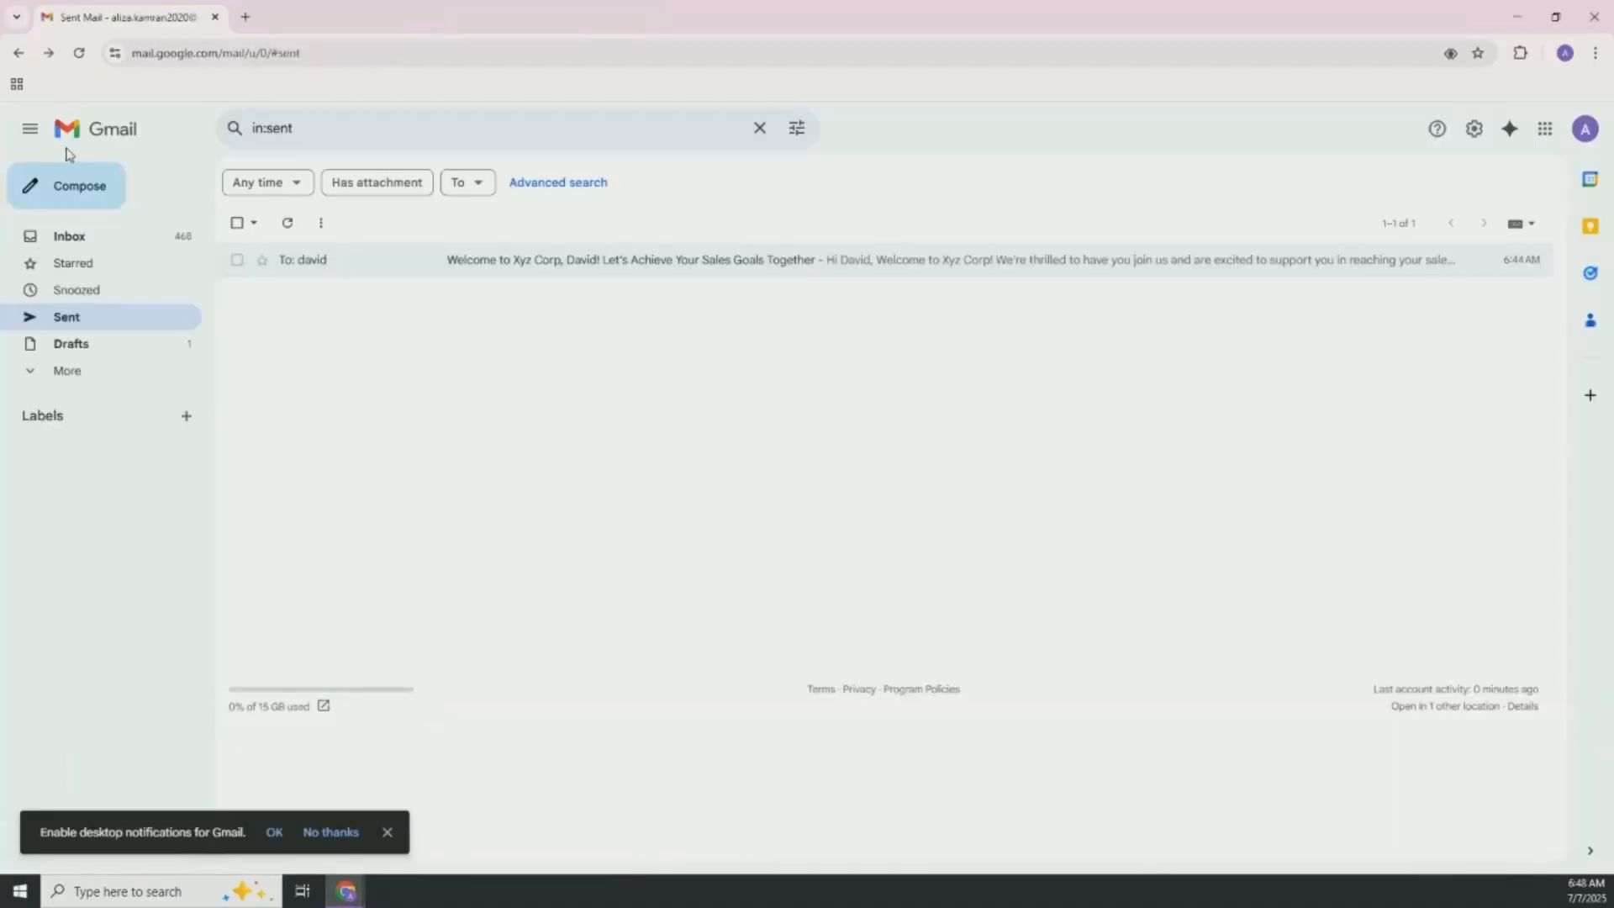
{"action": "left_click", "coordinate": [124, 328]}
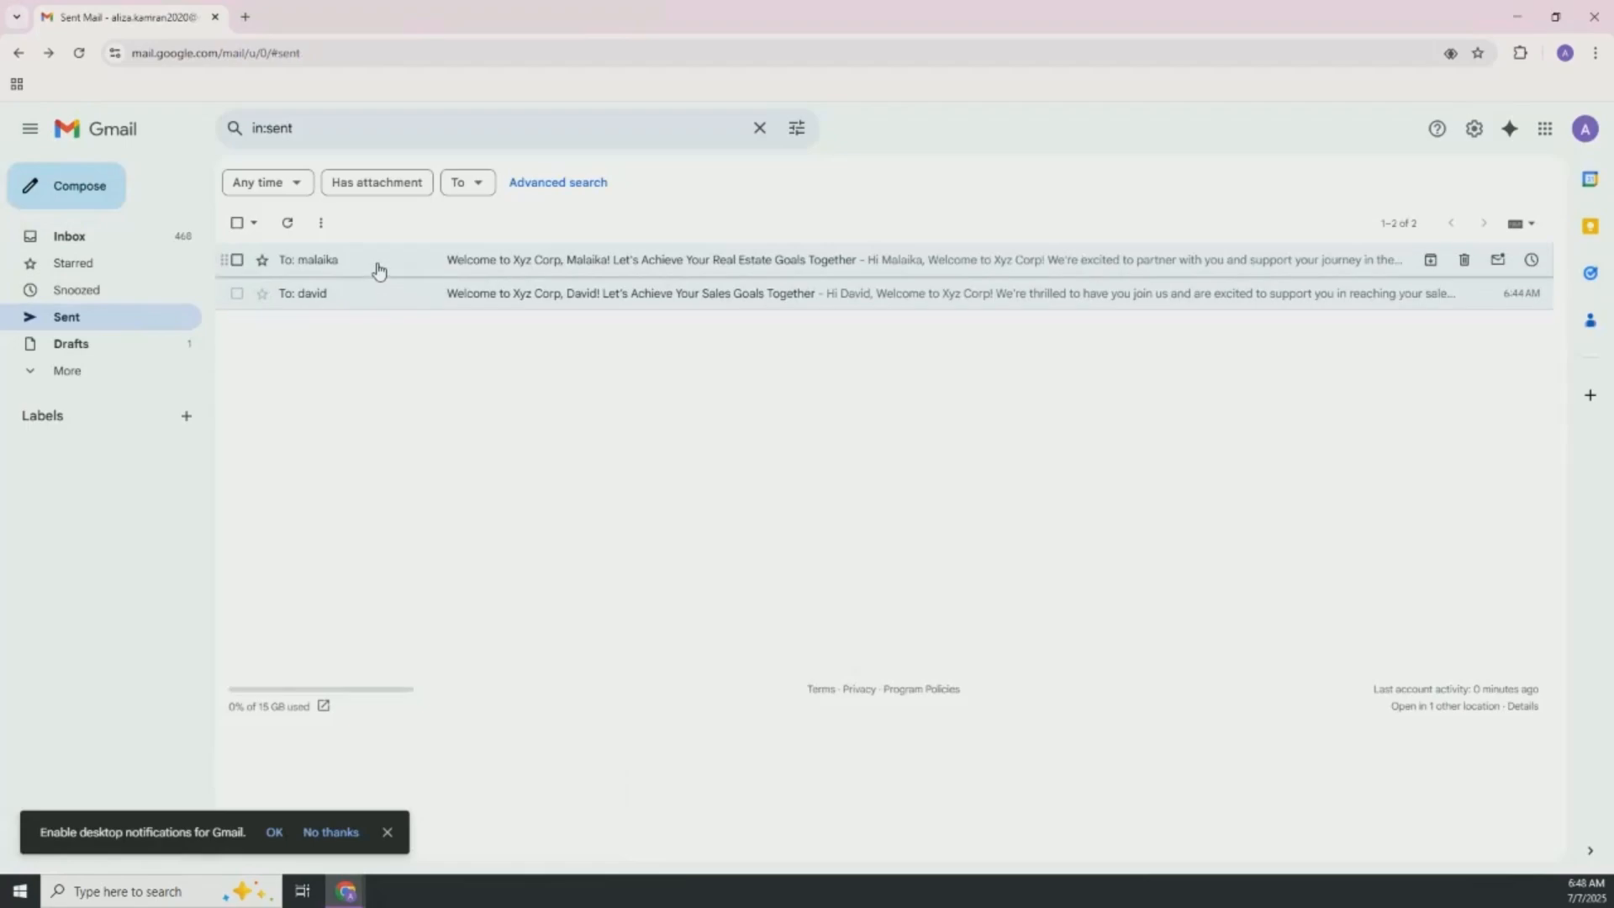
{"action": "left_click", "coordinate": [379, 263]}
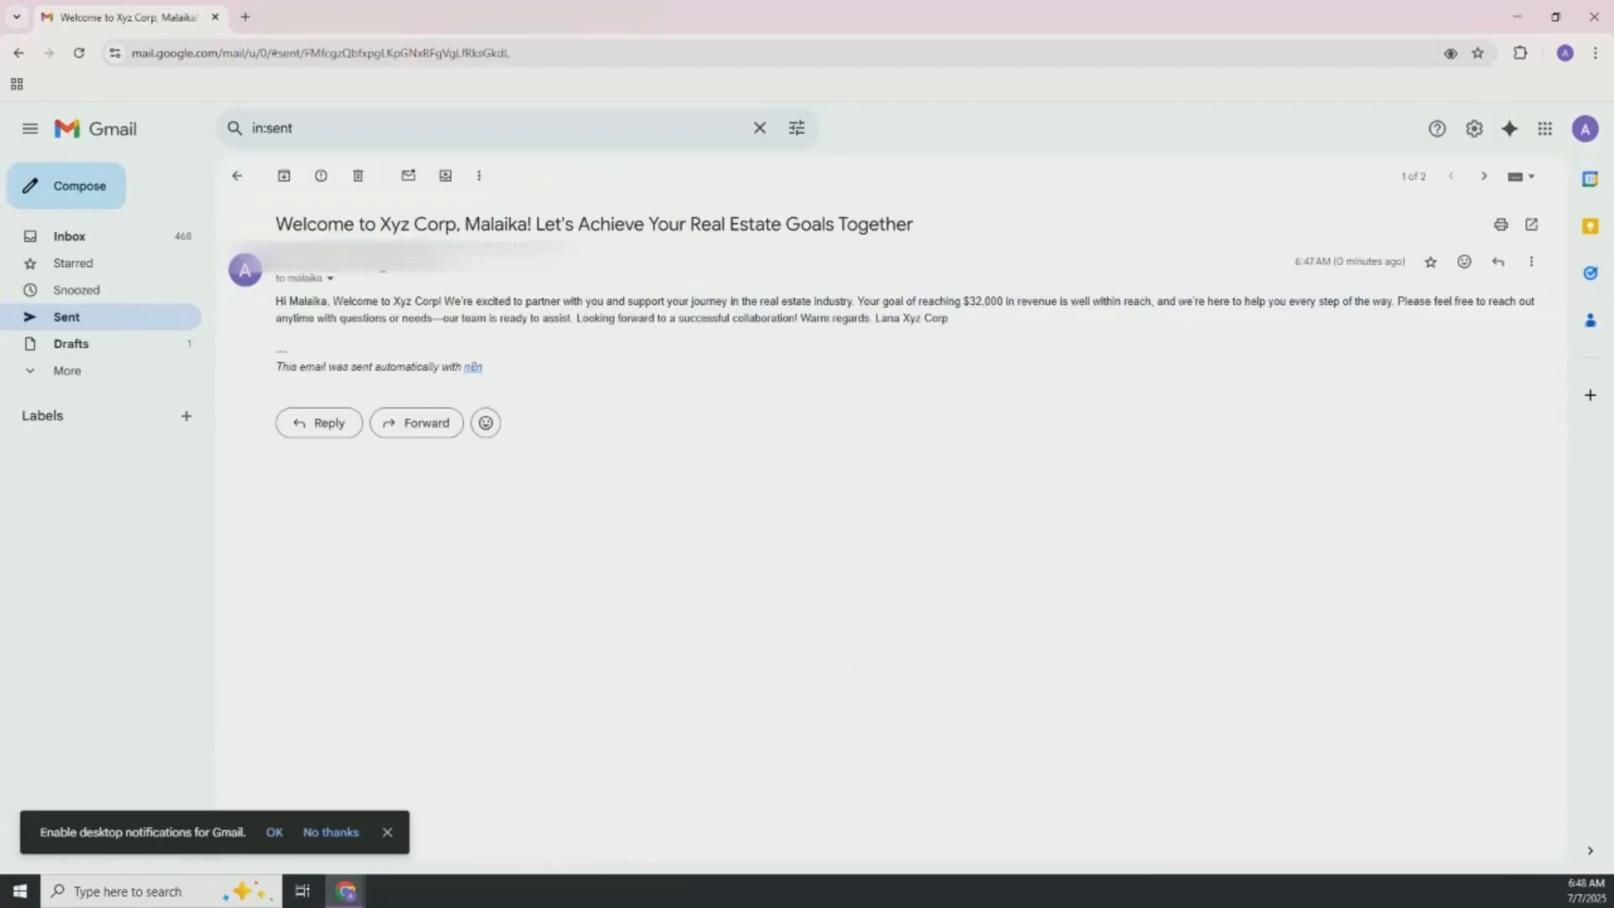
{"action": "left_click", "coordinate": [330, 278]}
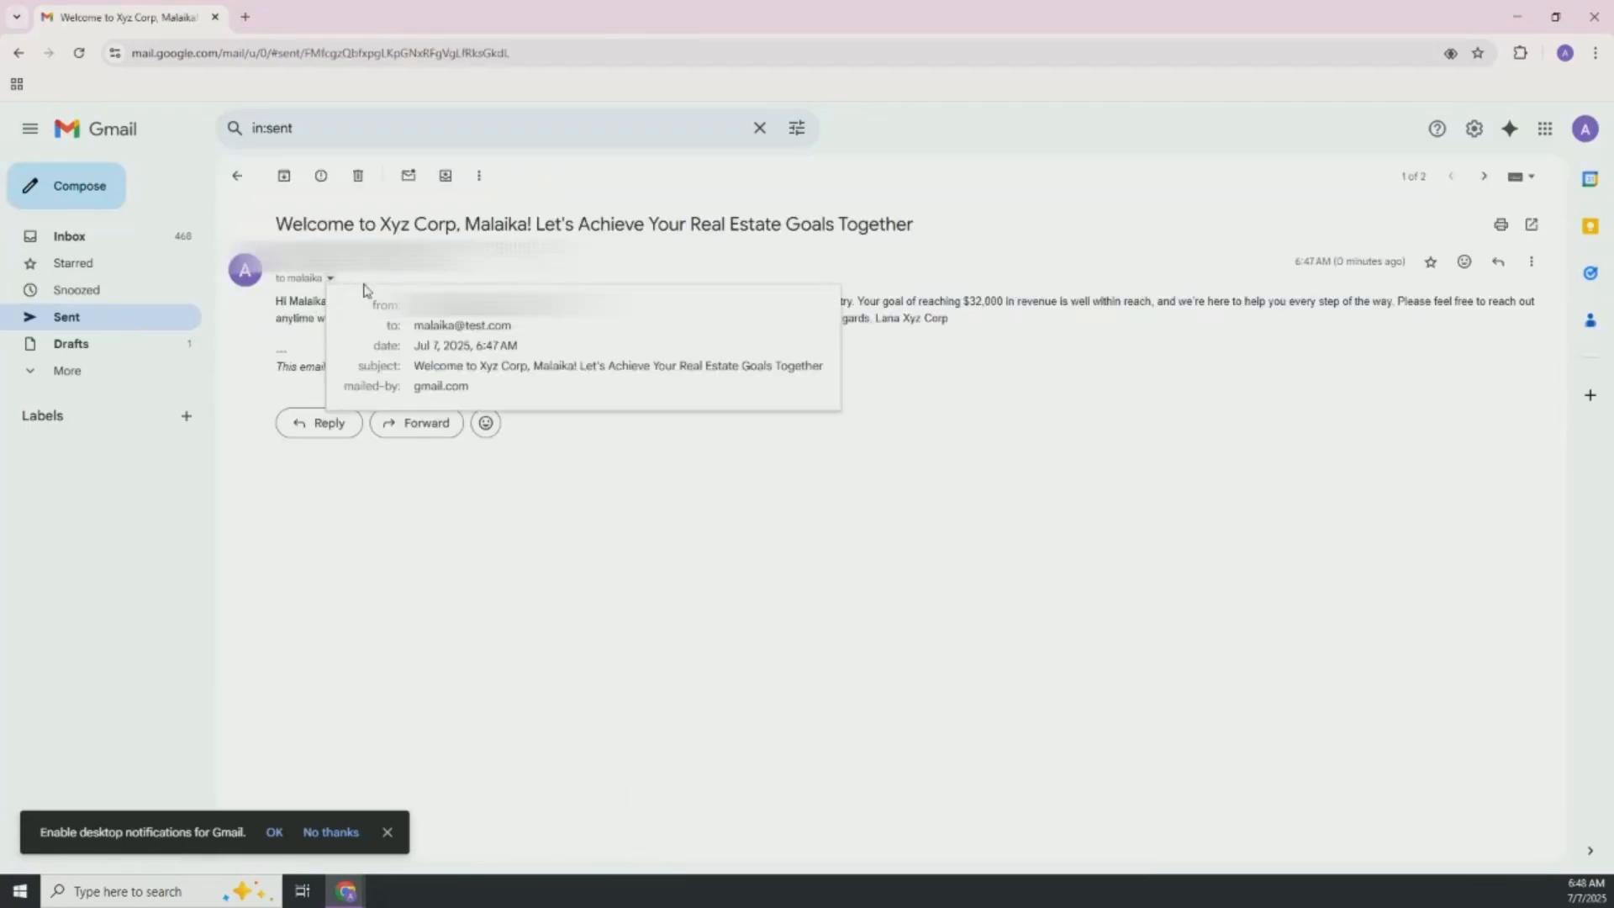
{"action": "left_click", "coordinate": [607, 470]}
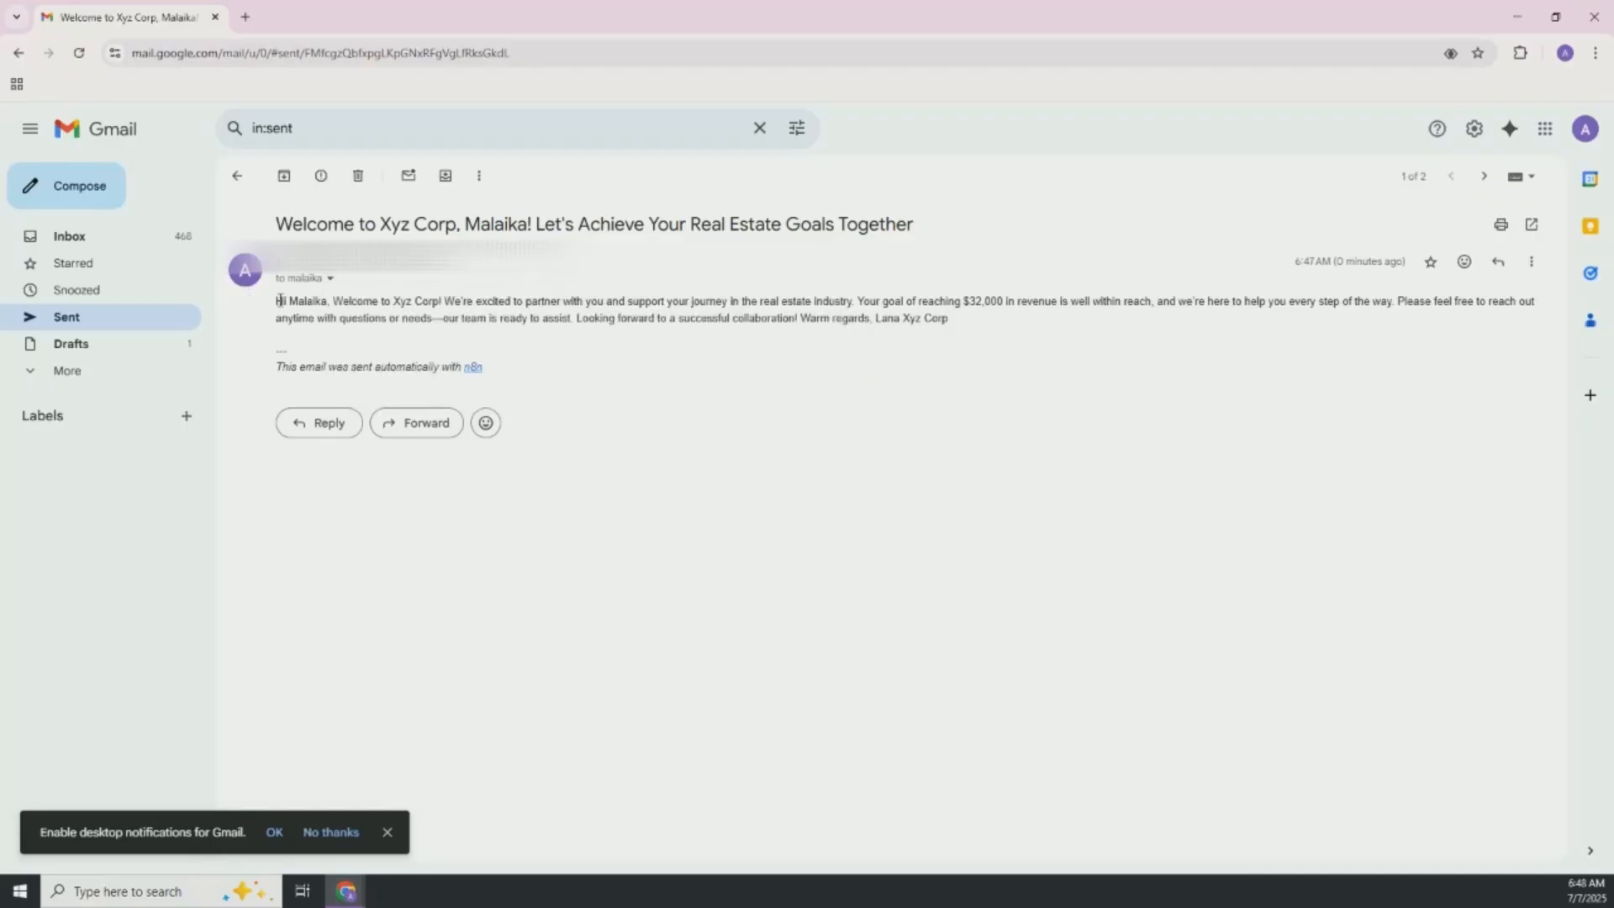